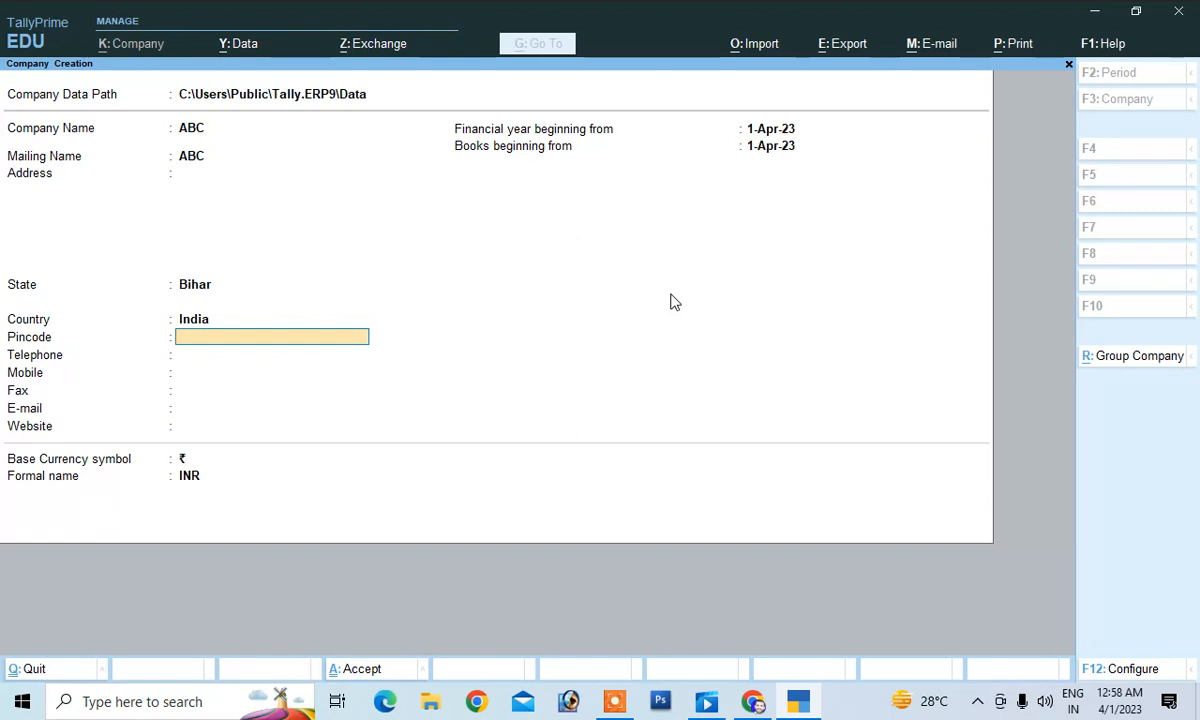
Enter the company's pincode, leave the other contact fields blank, and create the company ABC with base currency INR.
key(Return)
key(Return)
key(Return)
key(Return)
key(Return)
key(Return)
key(Return)
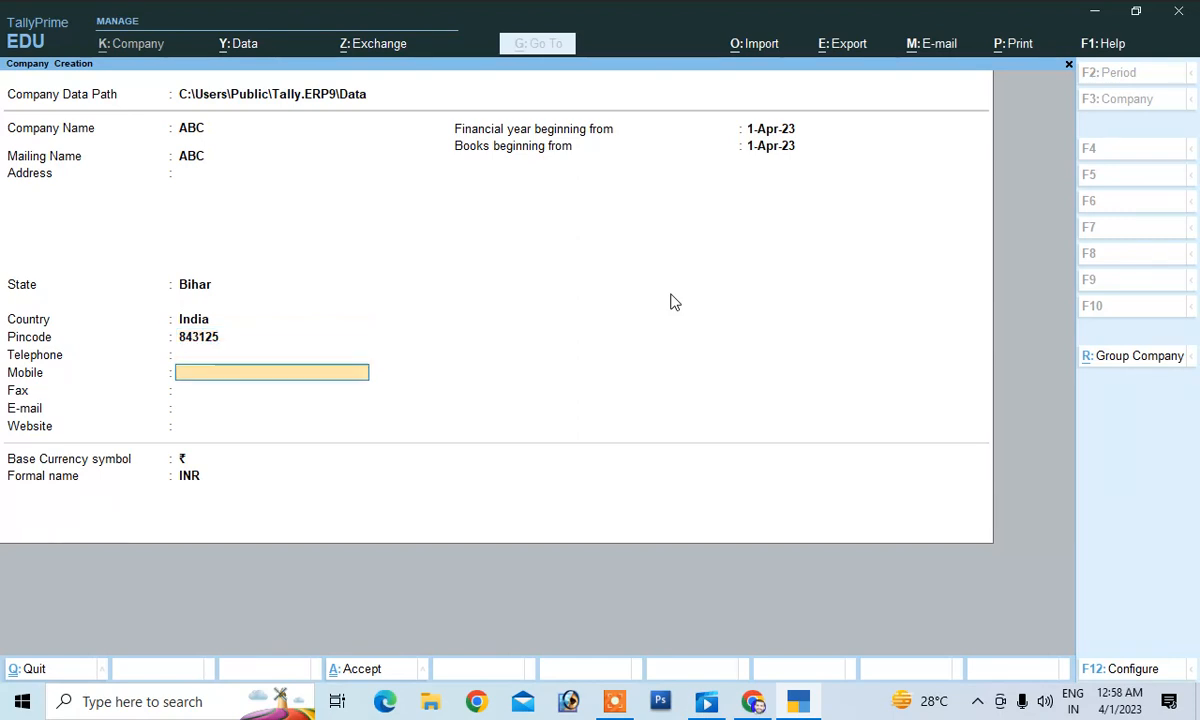
key(Return)
key(Return)
key(Return)
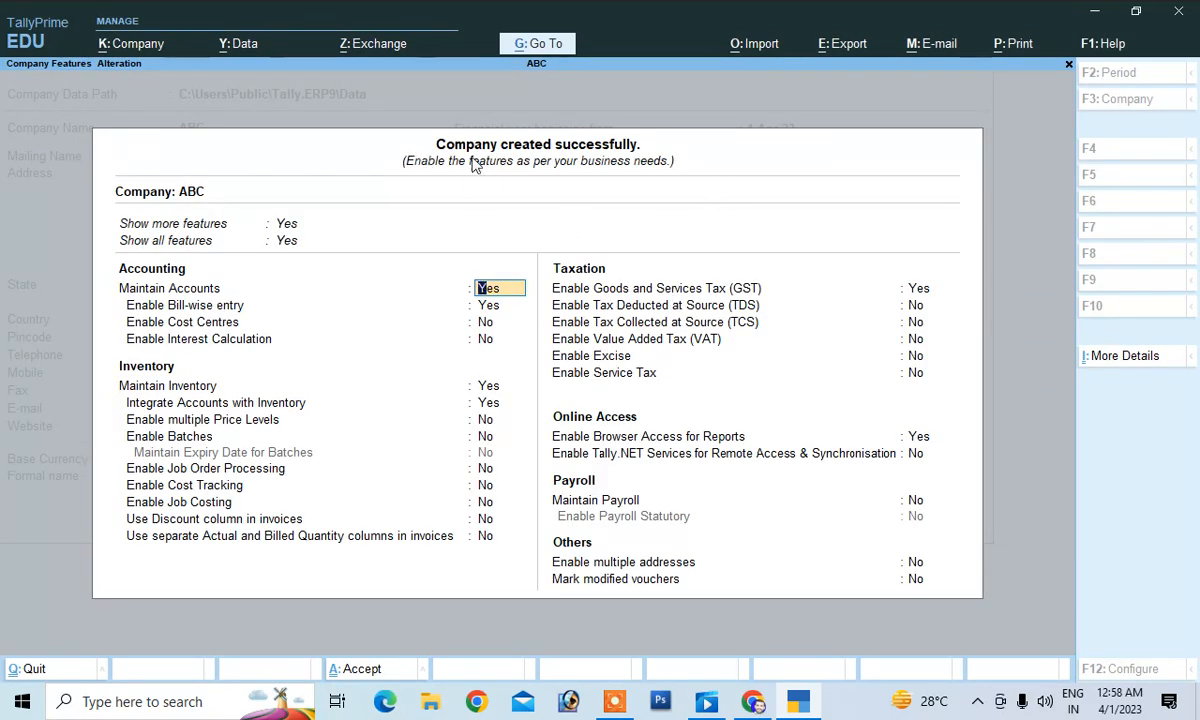
Keep the default accounting and inventory features for ABC and open the company's GST details with Goods and Services Tax enabled.
key(Return)
key(Return)
key(Return)
key(Return)
key(Return)
key(Return)
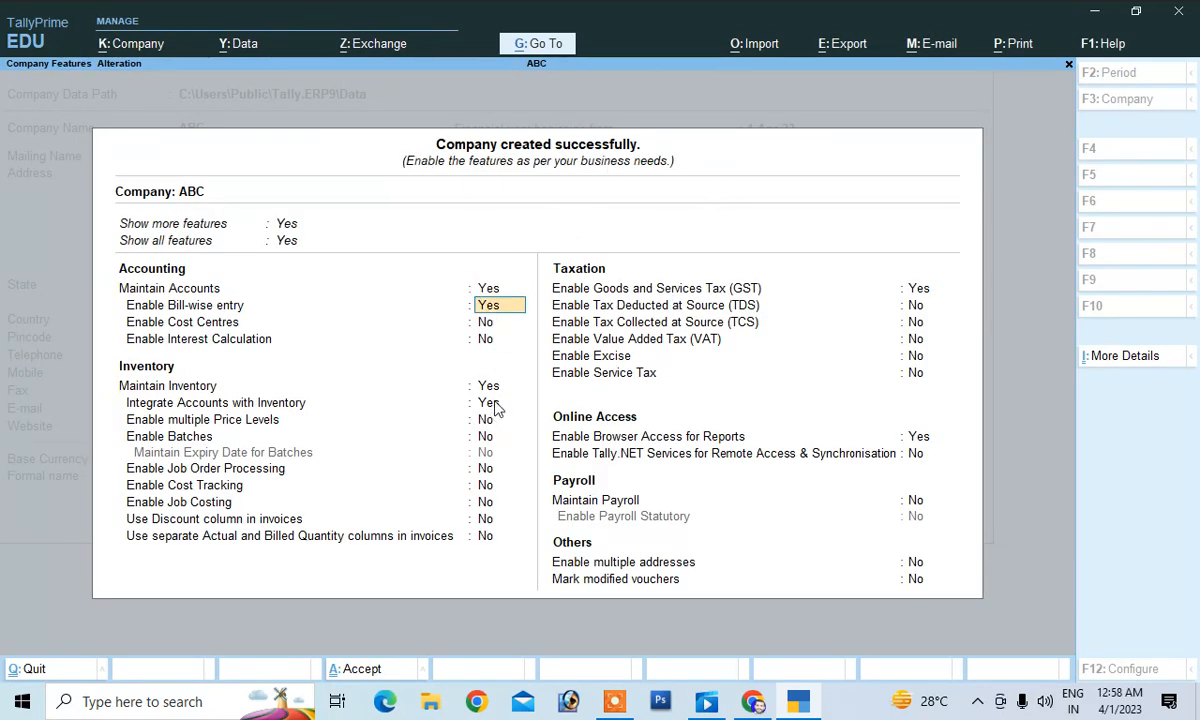
key(Return)
key(Return)
key(Return)
key(Return)
key(Return)
key(Return)
key(Return)
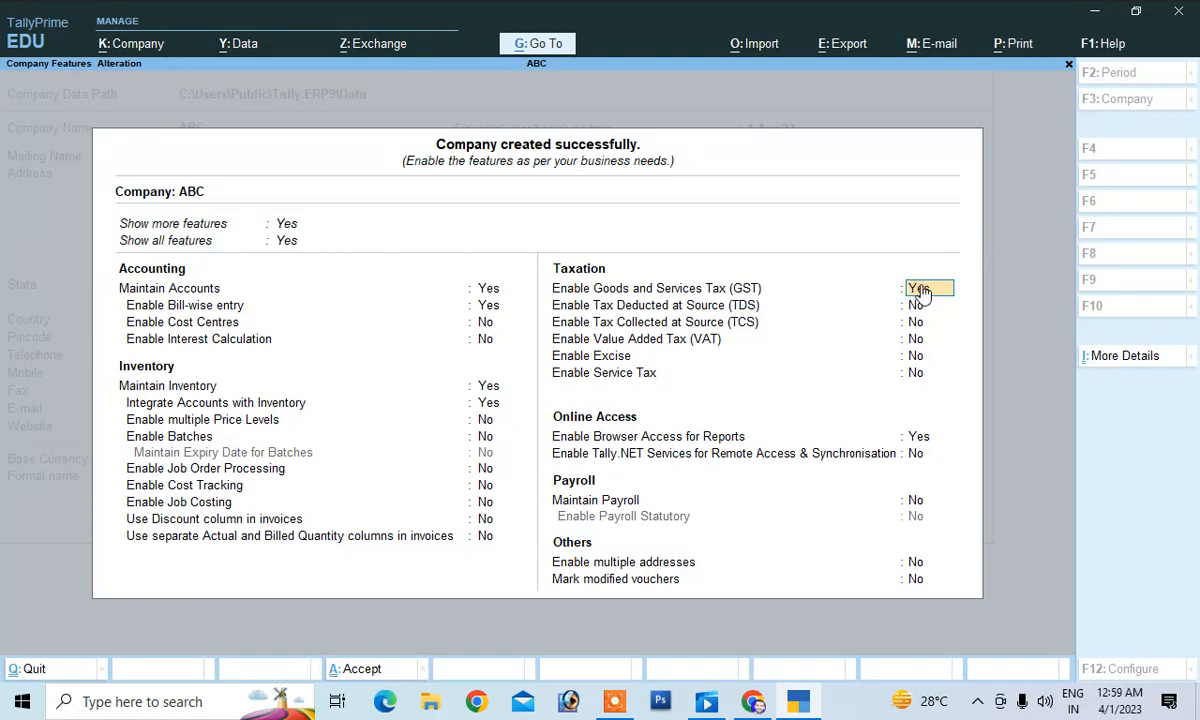
key(Return)
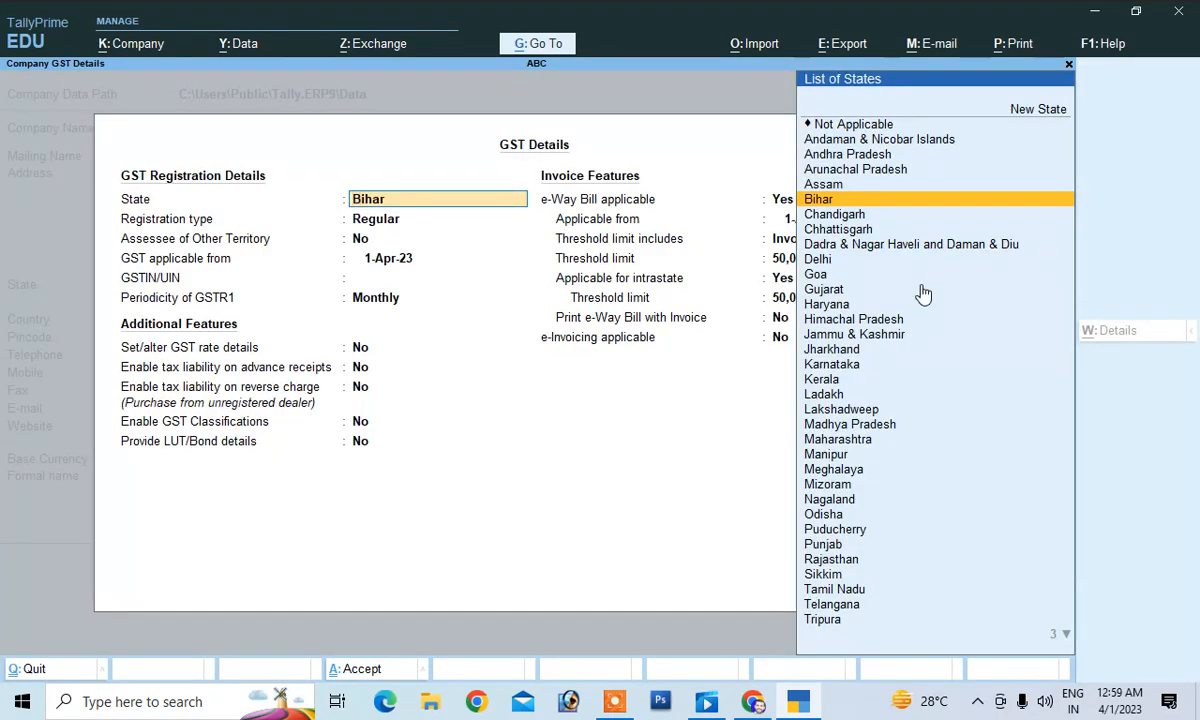
Fill in the GST registration: state Bihar, type Regular, applicable from 1-Apr-23, the company's GSTIN/UIN, and Monthly GSTR1 periodicity.
key(Return)
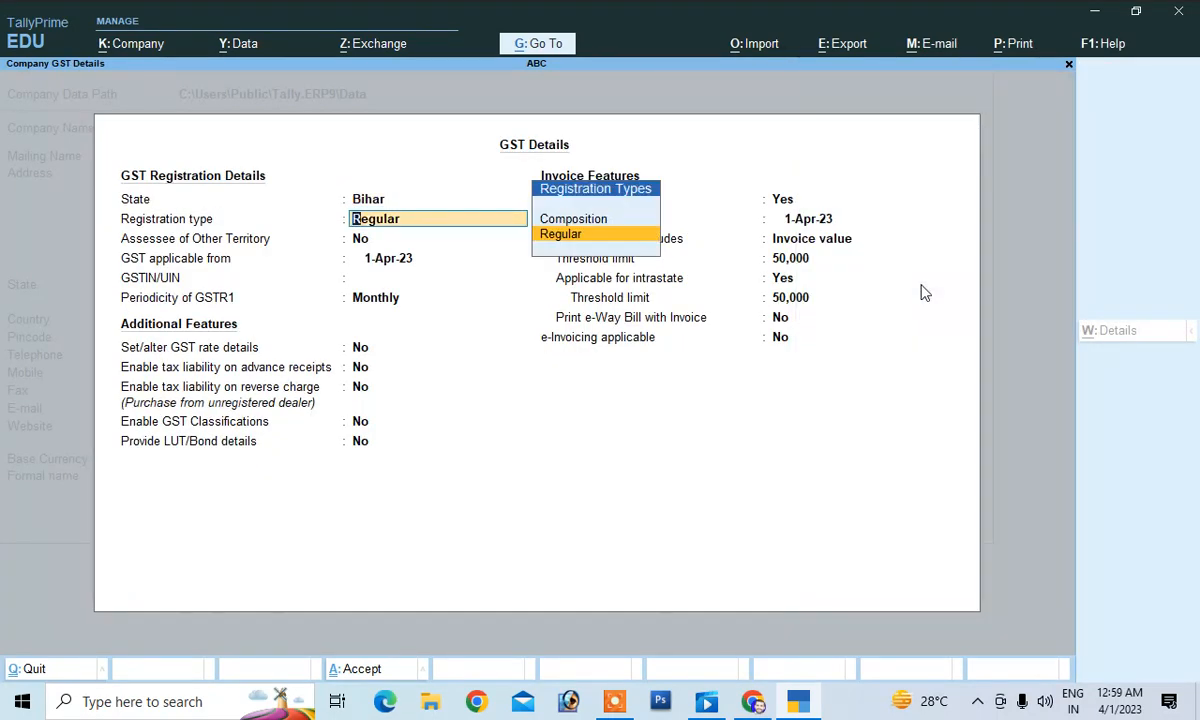
key(Return)
key(Return)
key(Return)
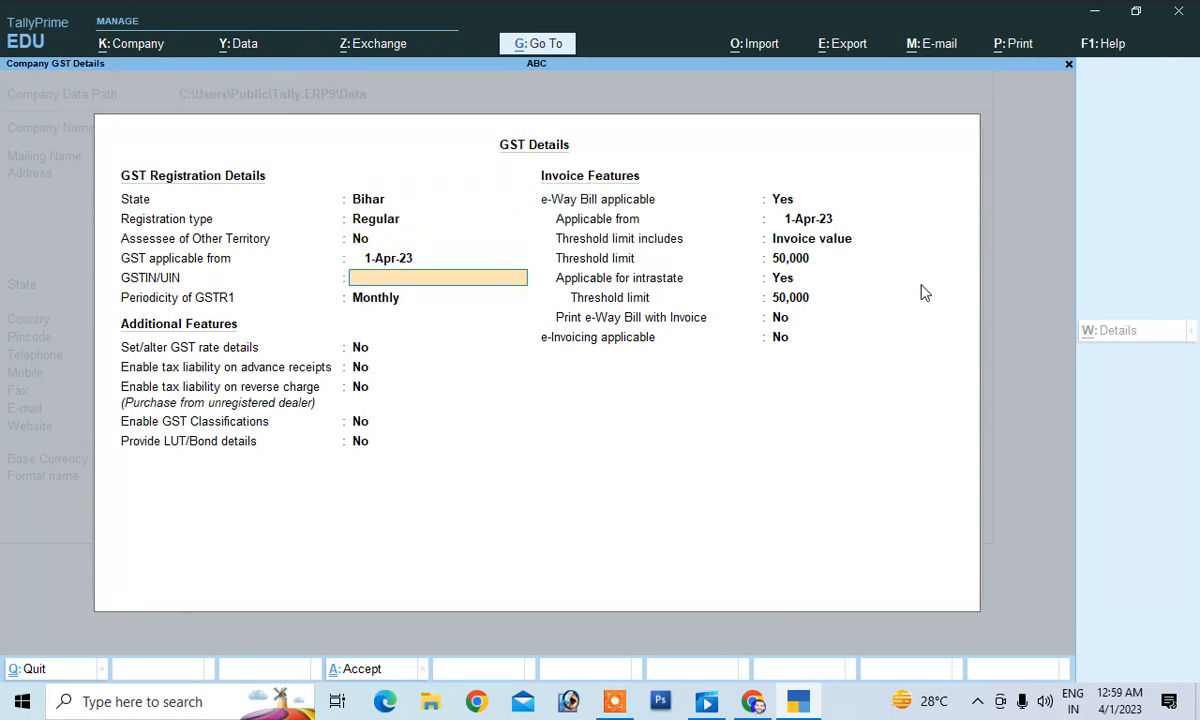
text(JHGJKHK56456)
key(Return)
key(Return)
Keep the default additional and e-Way Bill invoice features, with 50,000 threshold limits, and save the company GST details.
key(Return)
key(Return)
key(Return)
key(Return)
key(Return)
key(Return)
key(Return)
key(Return)
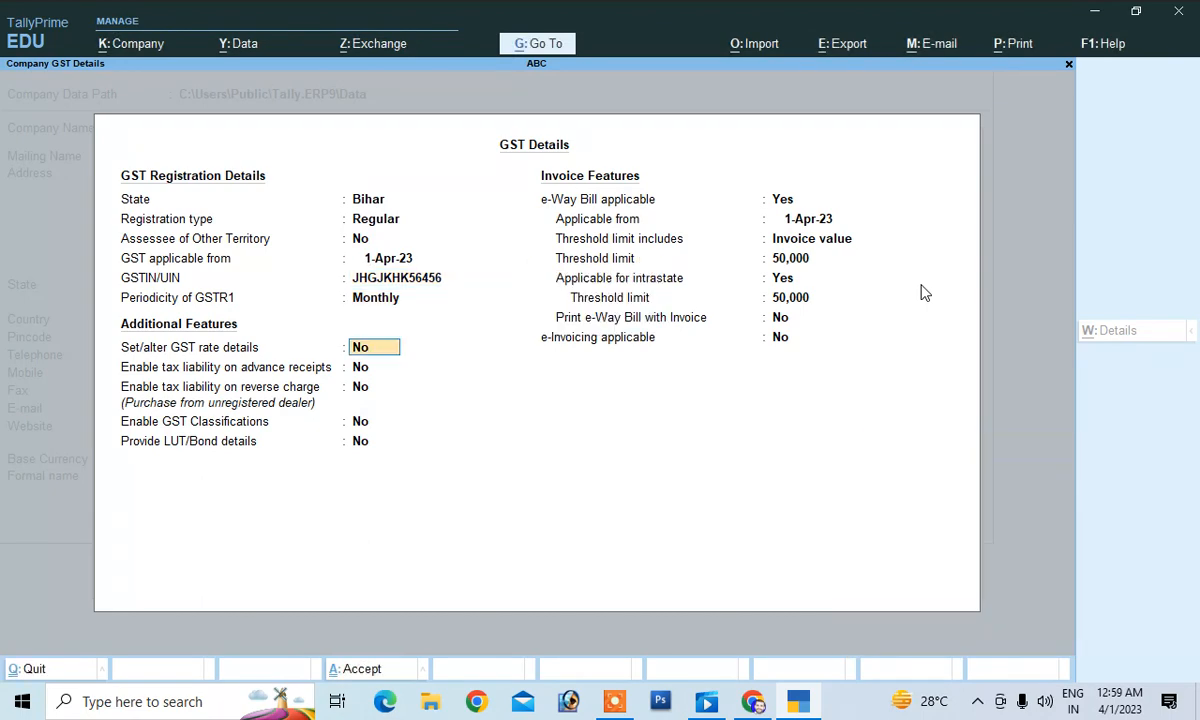
key(Return)
key(Return)
key(Return)
key(Return)
key(Return)
key(Return)
key(Return)
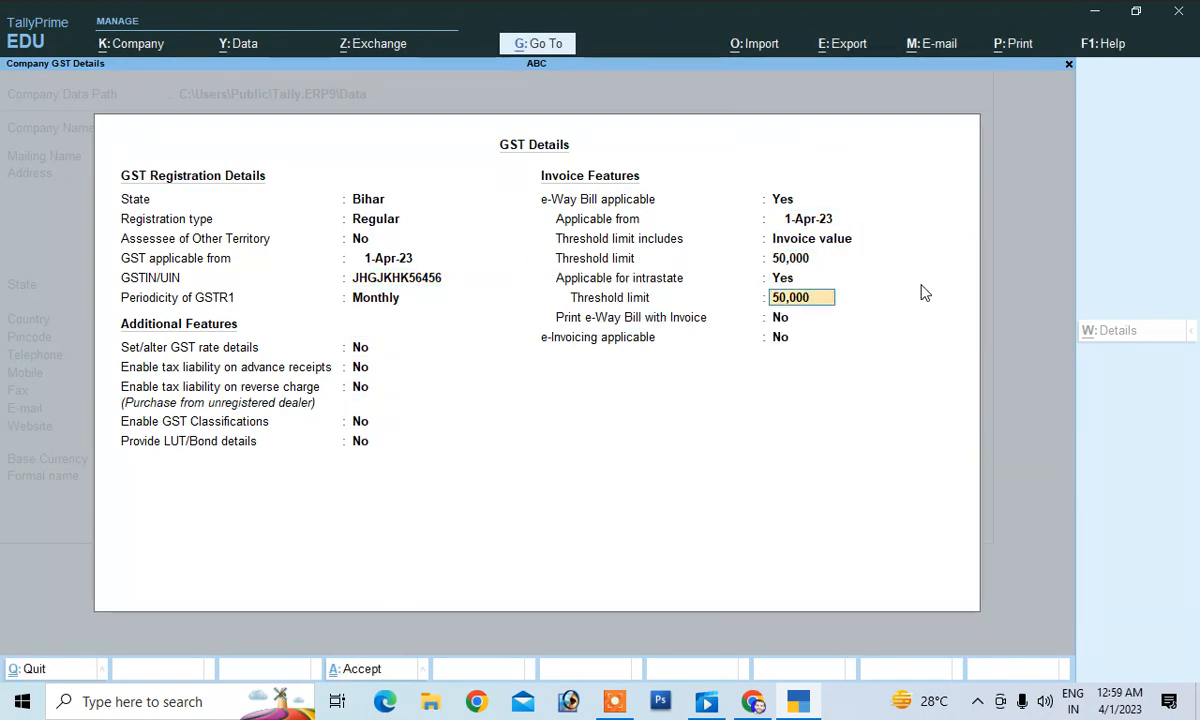
key(Return)
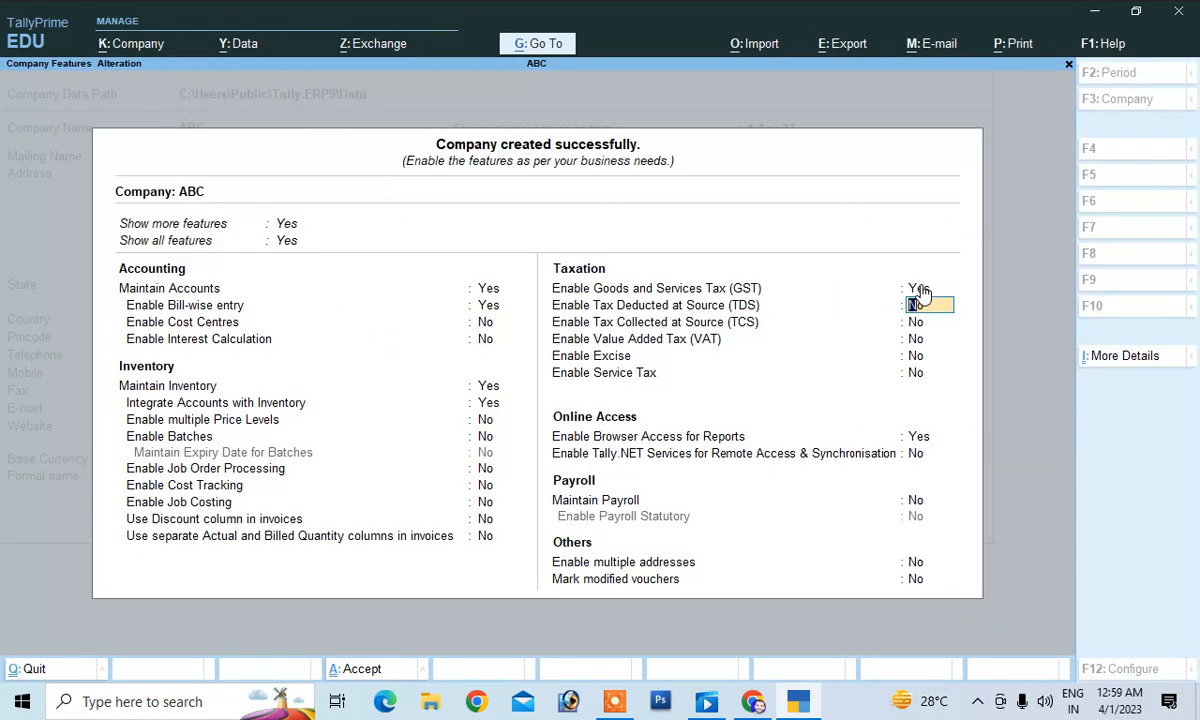
Keep the remaining taxation, online access, payroll and other features at their defaults and save the company features.
key(Return)
key(Return)
key(Return)
key(Return)
key(Return)
key(Return)
key(Return)
key(Return)
key(Return)
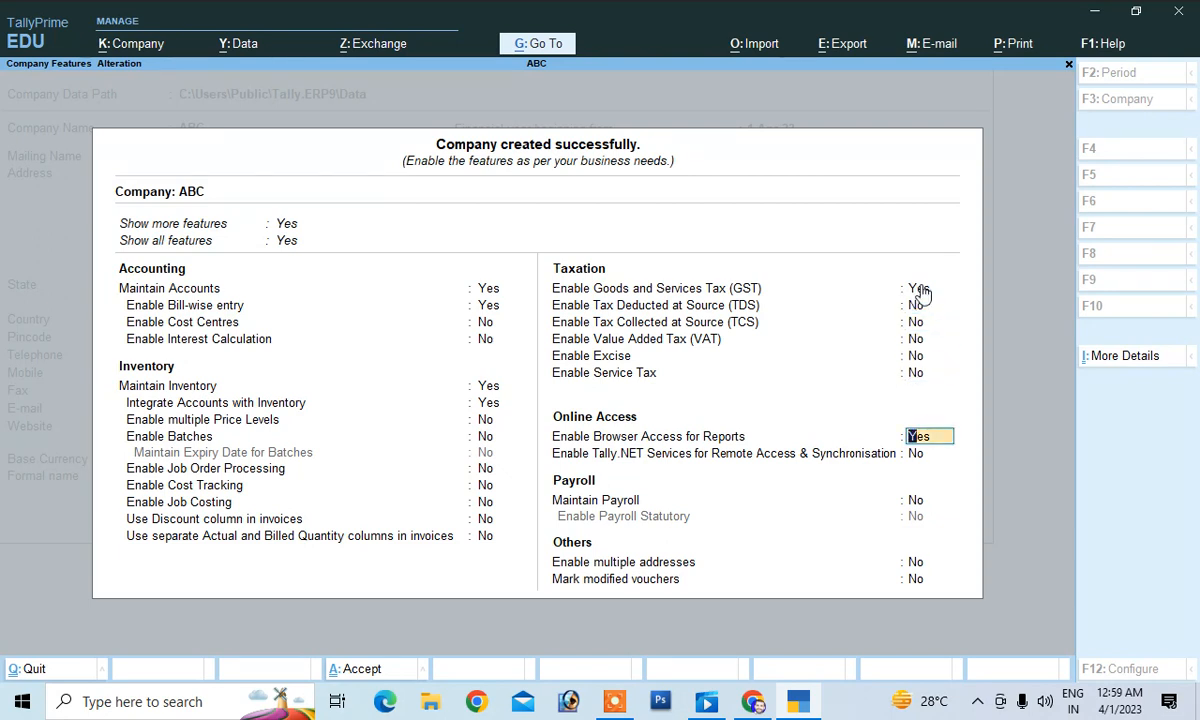
key(Return)
key(Return)
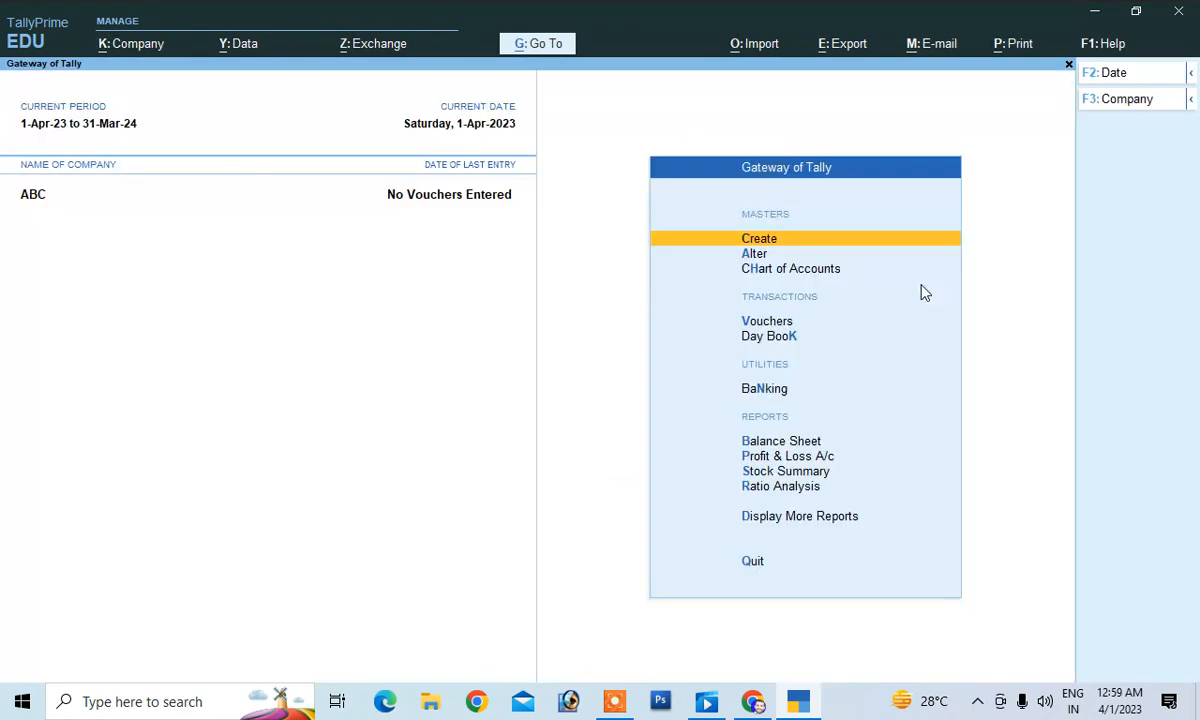
Start a new ledger master named Purchase without an alias.
key(Down)
key(Up)
key(Return)
key(Down)
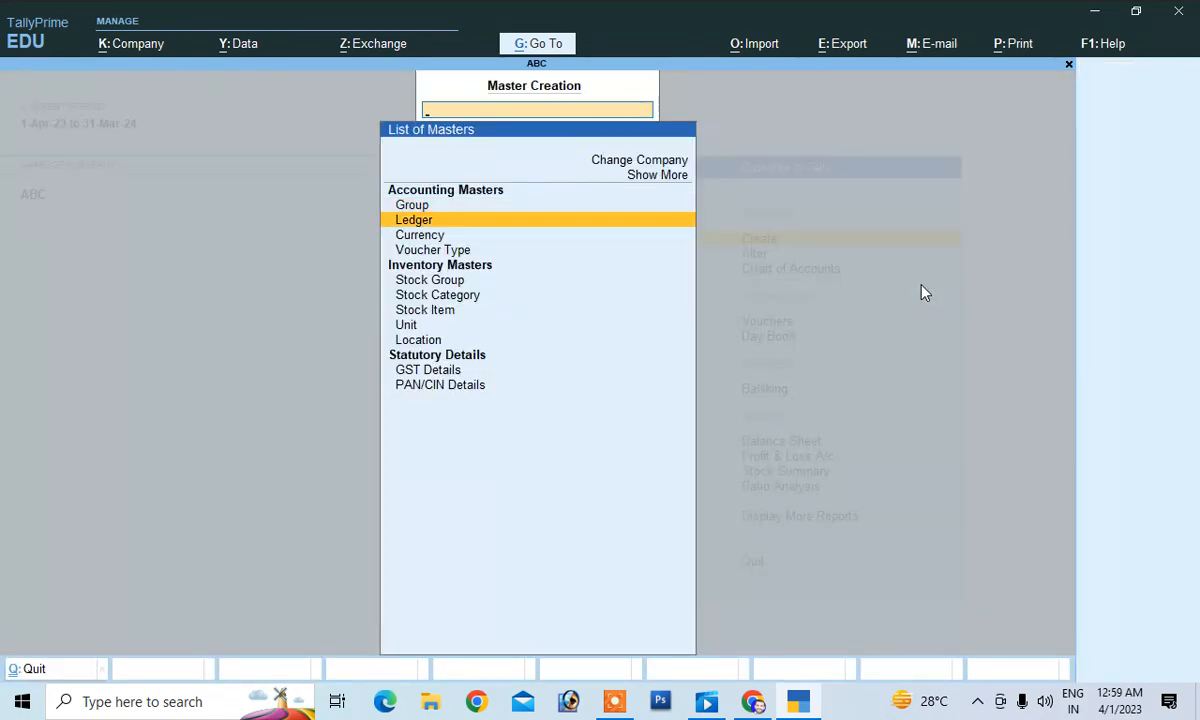
key(Return)
text(PURCCCCCCCCCC)
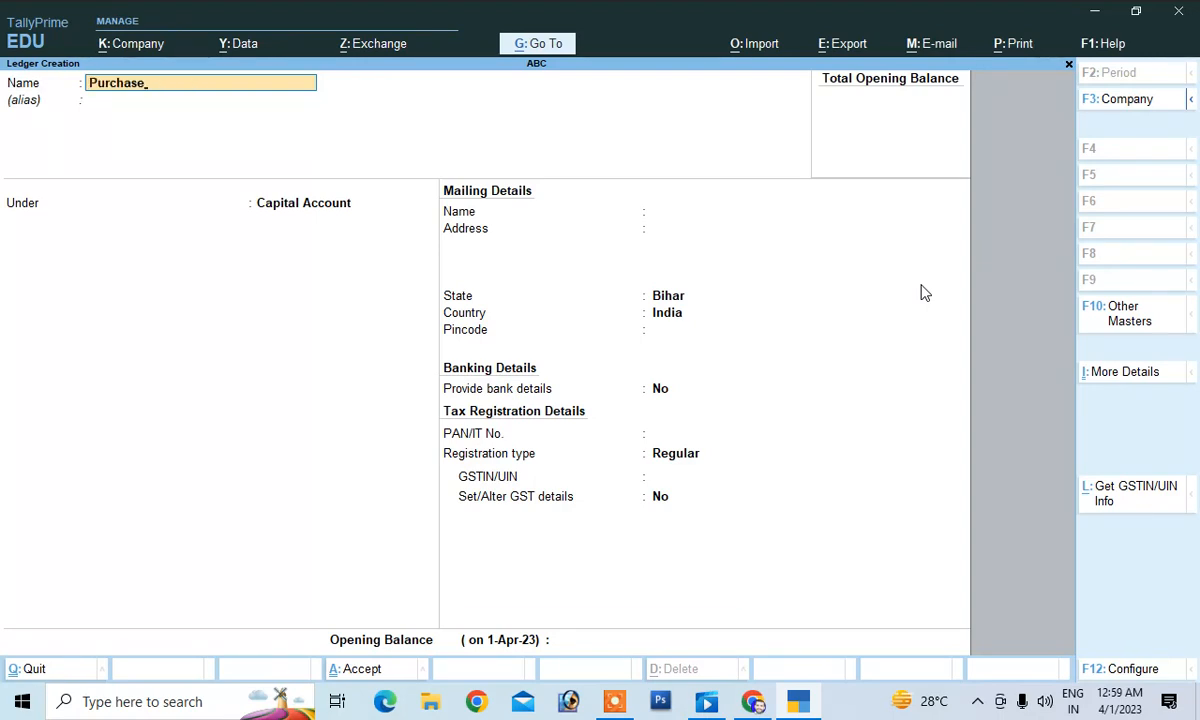
key(Return)
key(Return)
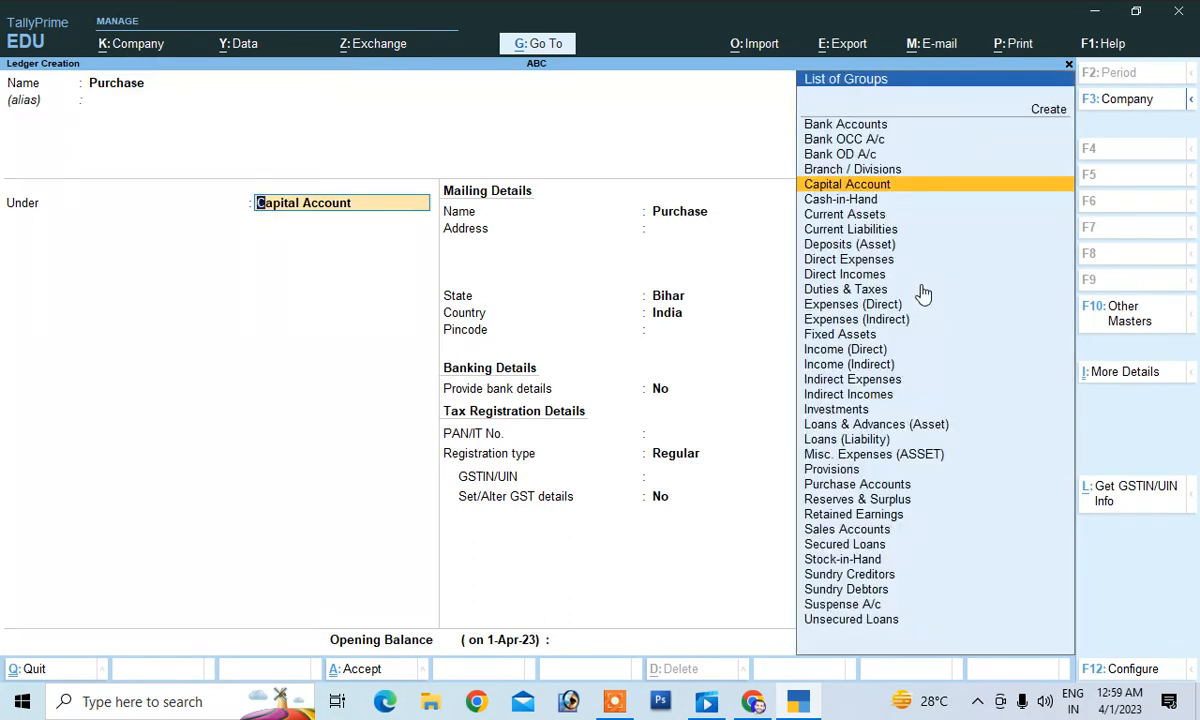
Place the Purchase ledger under Purchase Accounts, with ledger type Not Applicable and GST set to Applicable.
text(P)
key(Down)
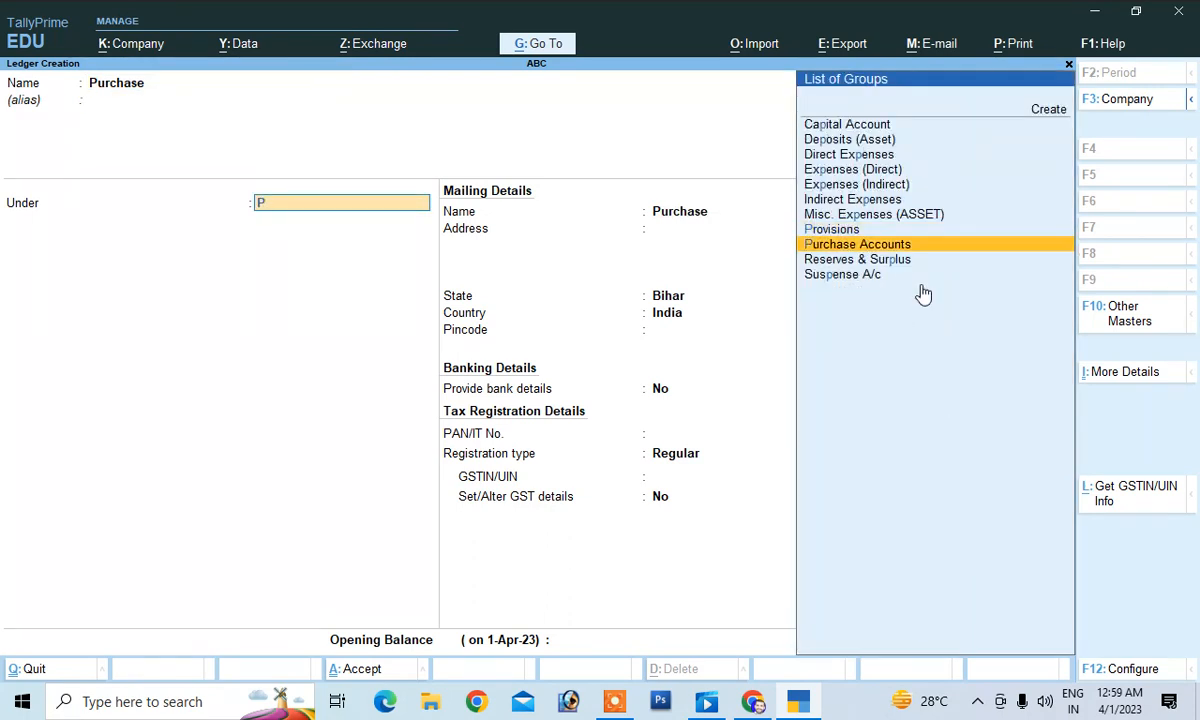
key(Return)
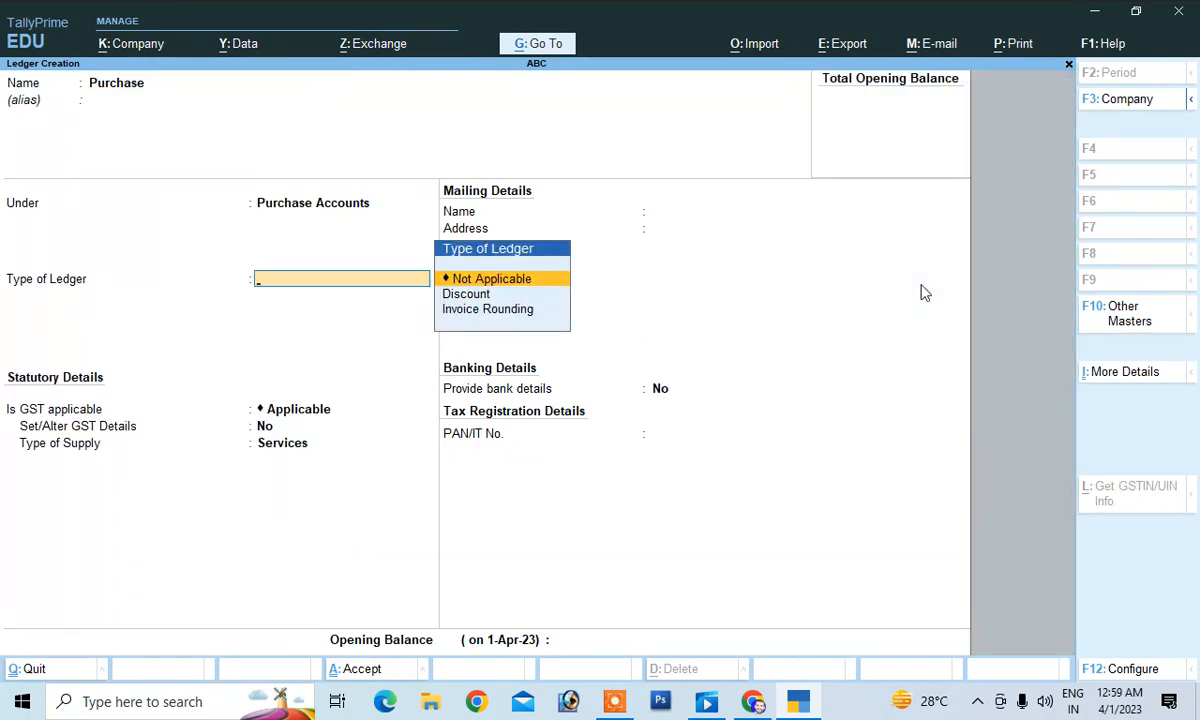
key(Return)
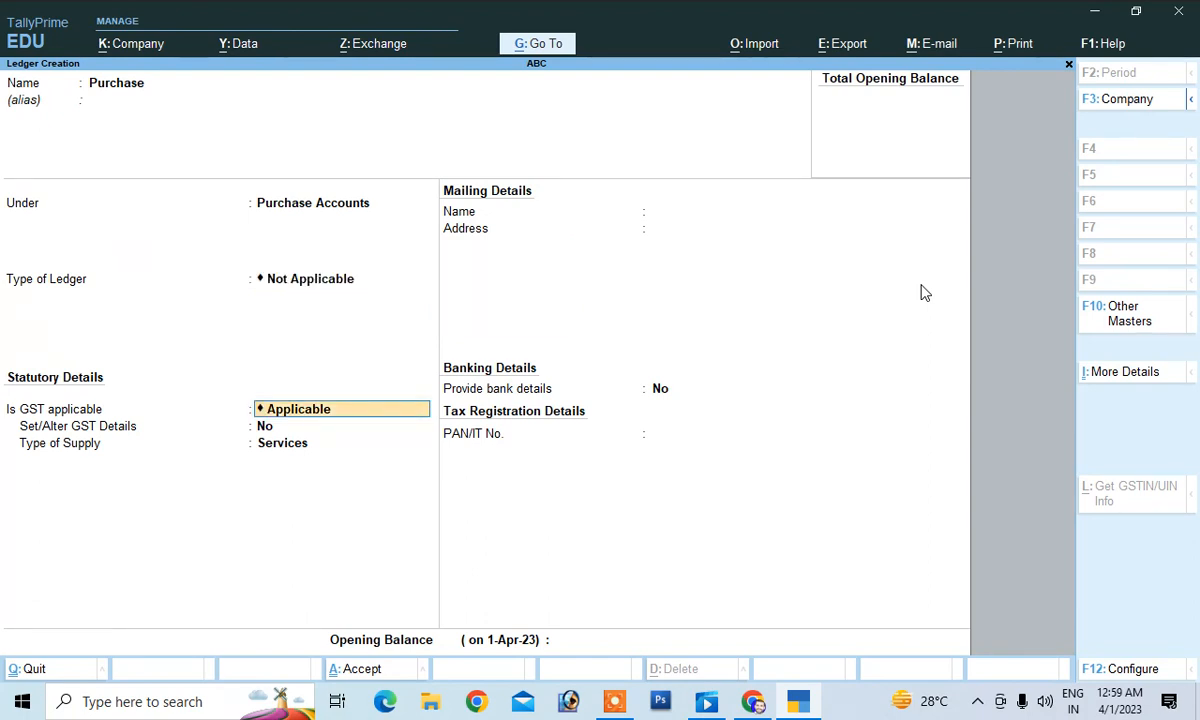
key(Return)
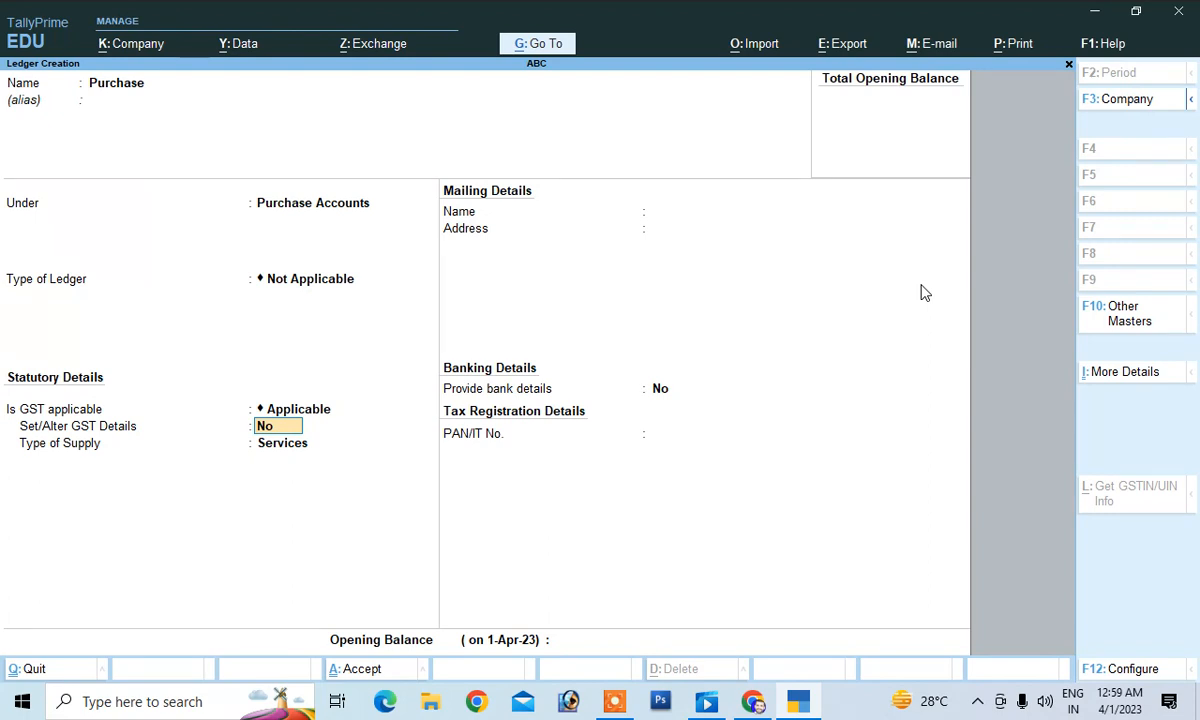
Enable GST details for the Purchase ledger, with description Goods and nature of transaction Interstate Purchase Taxable.
key(y)
key(Return)
text(Goods)
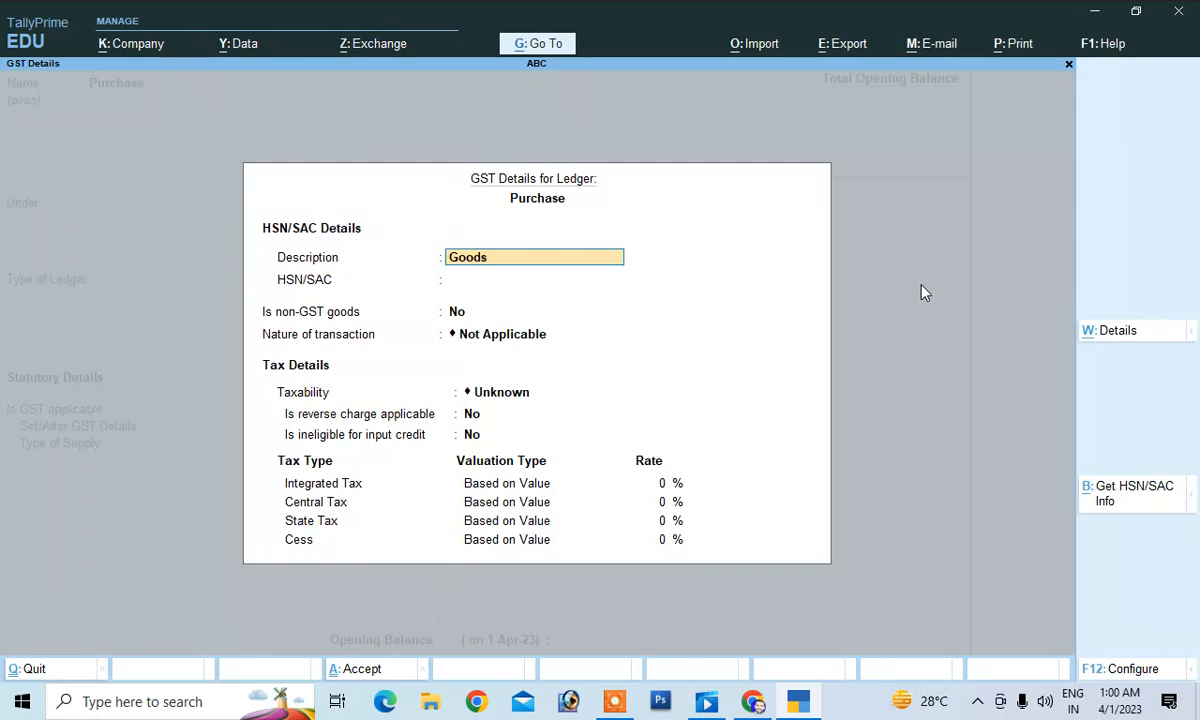
key(Return)
key(Return)
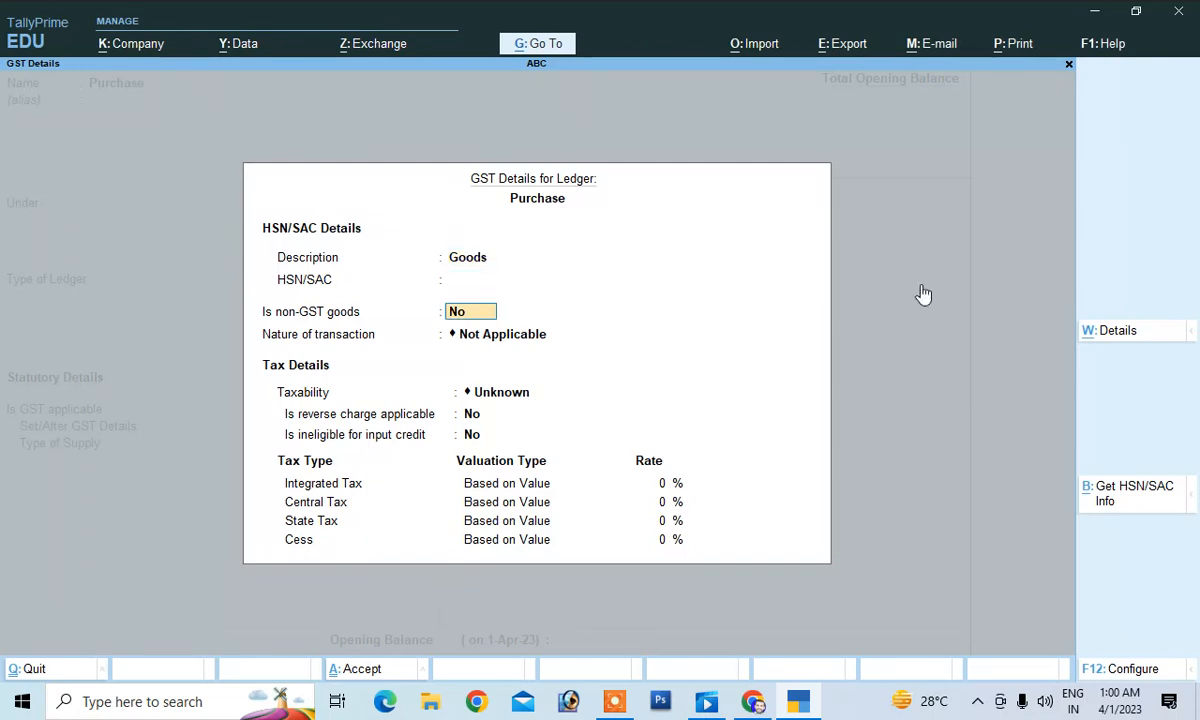
key(Return)
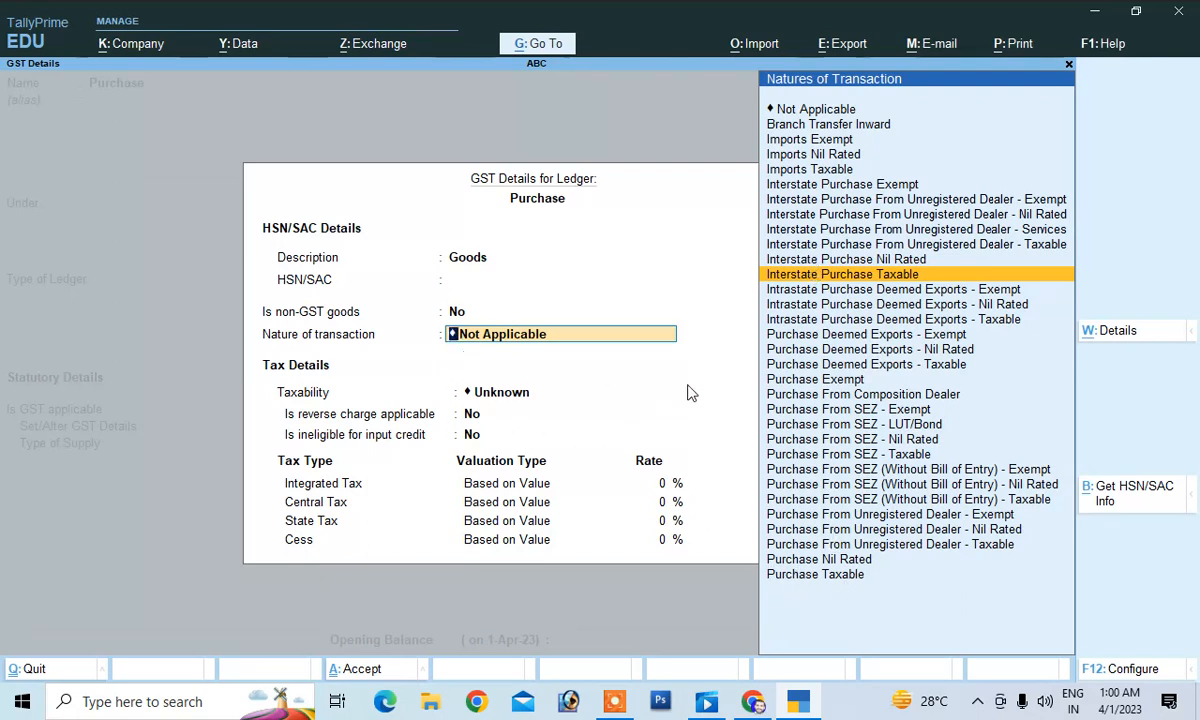
click(862, 288)
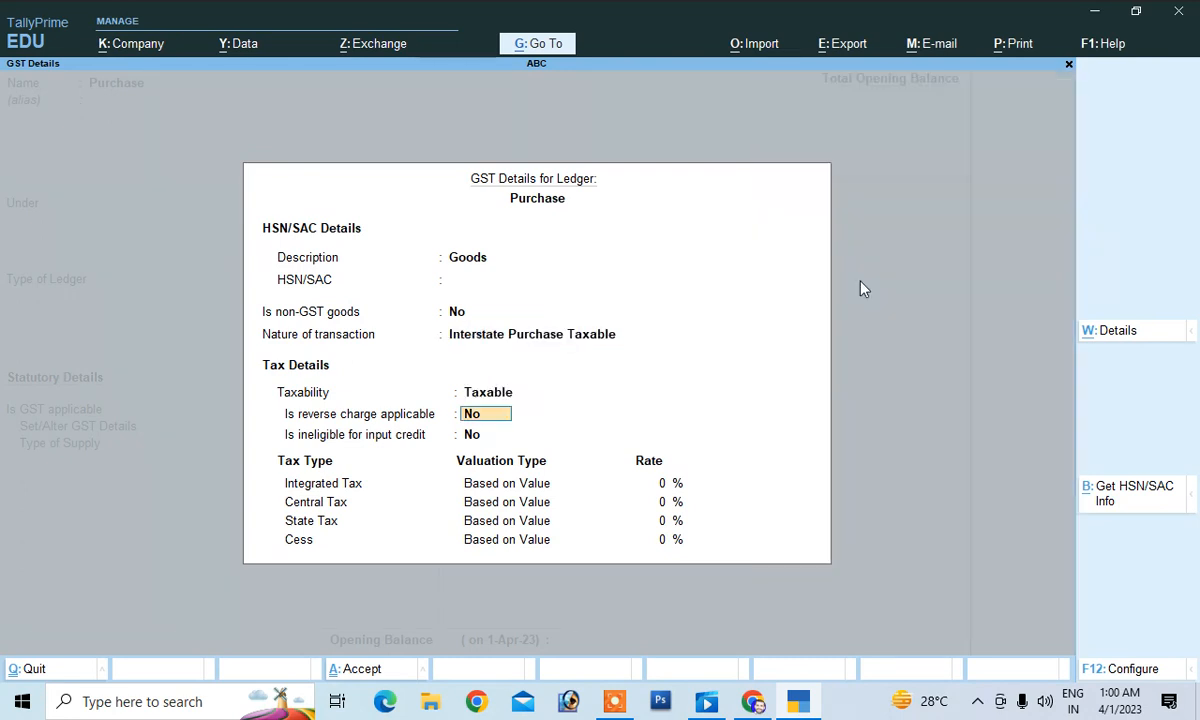
Keep reverse charge and ineligible input credit at No, and set the integrated tax rate to 18%.
key(Return)
key(Return)
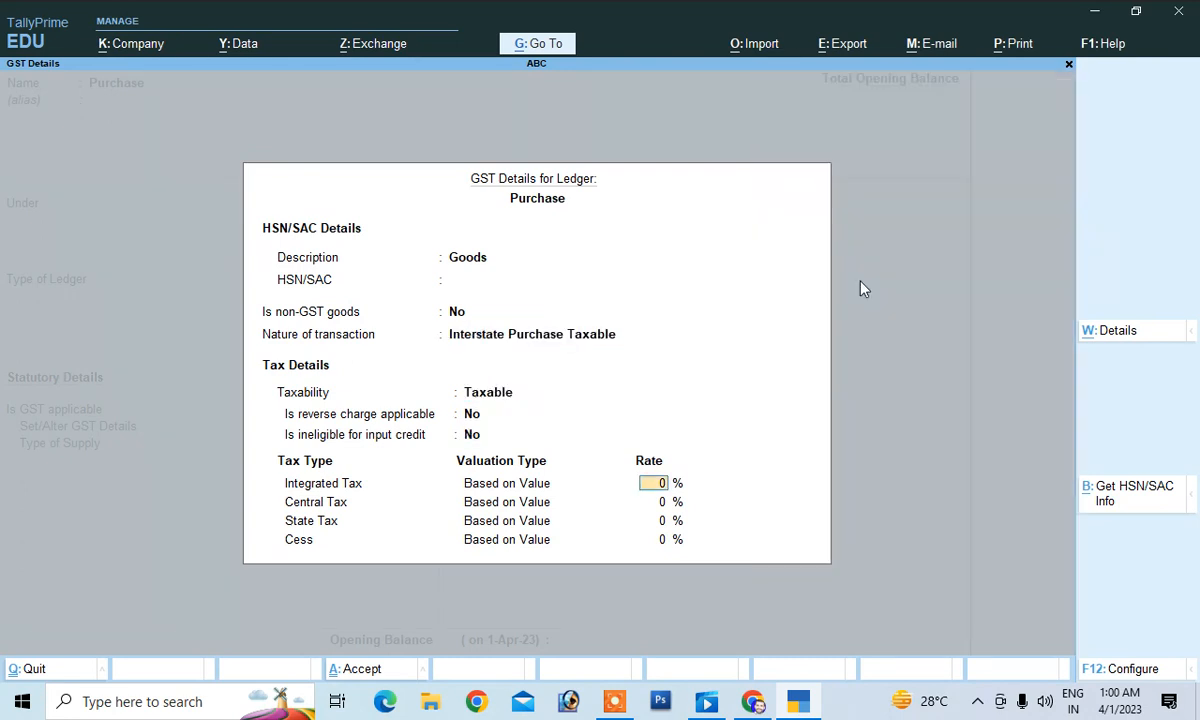
text(18)
key(Return)
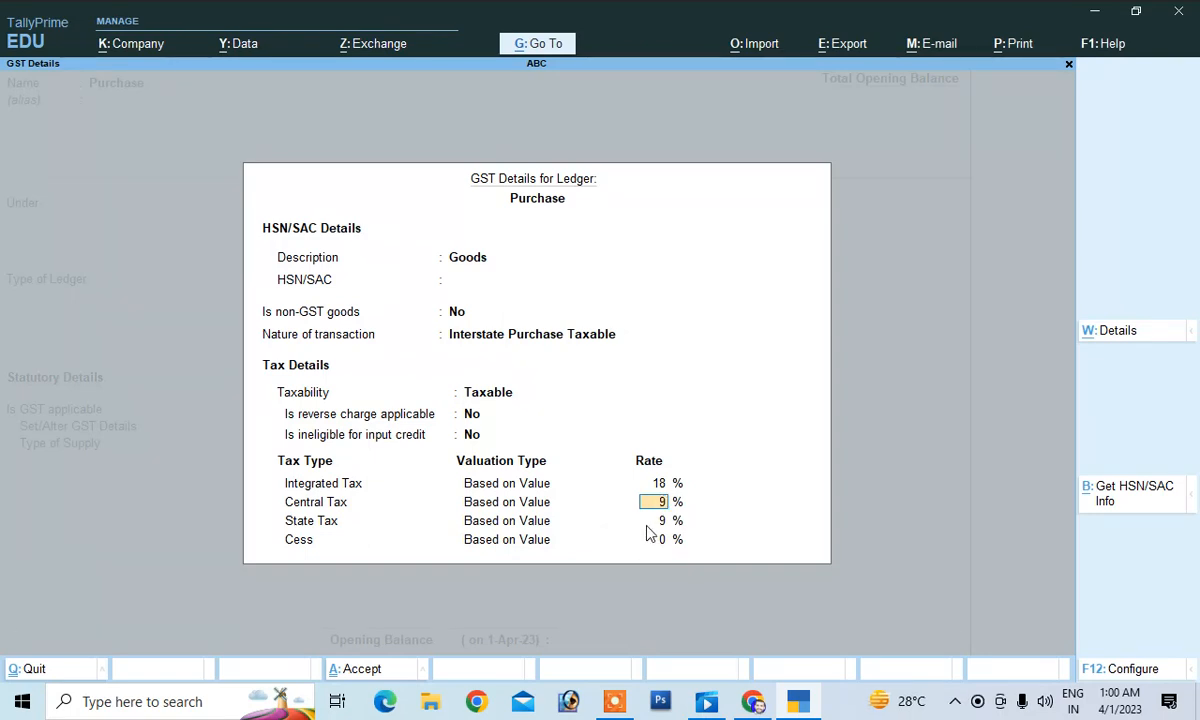
Configure the GST details form with Show all GST Tax Types set to No.
key(F12)
key(Return)
key(Return)
key(Return)
key(Return)
key(Return)
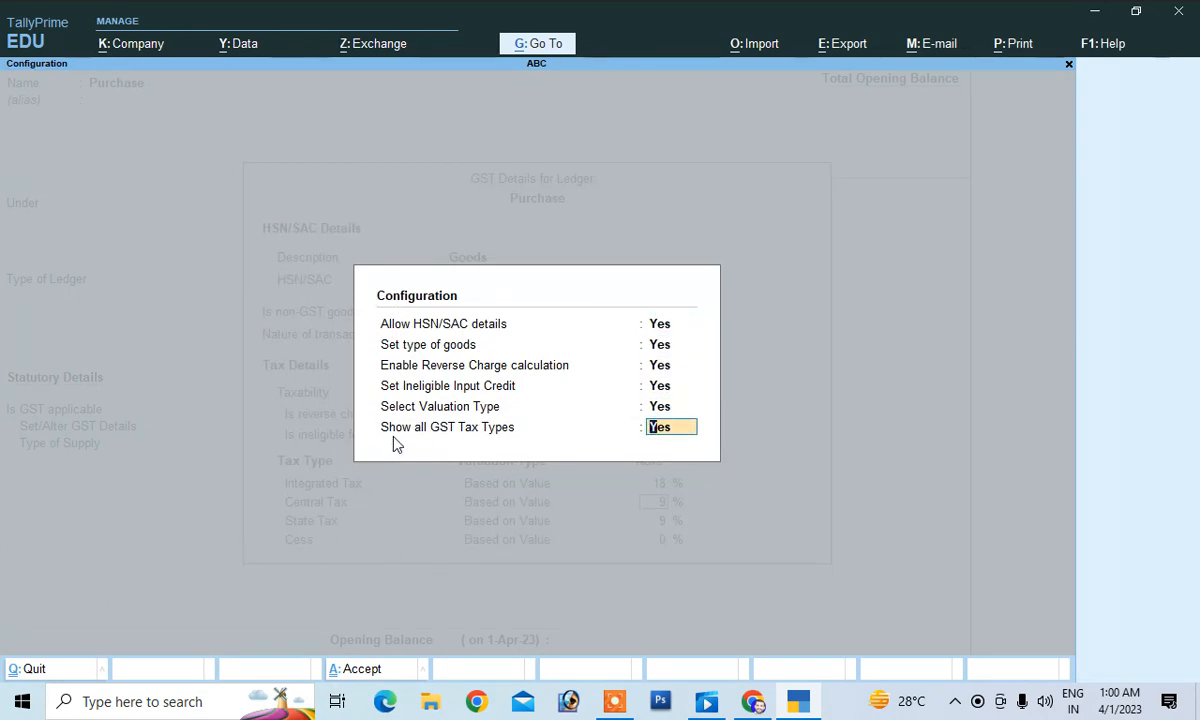
text(n)
key(Return)
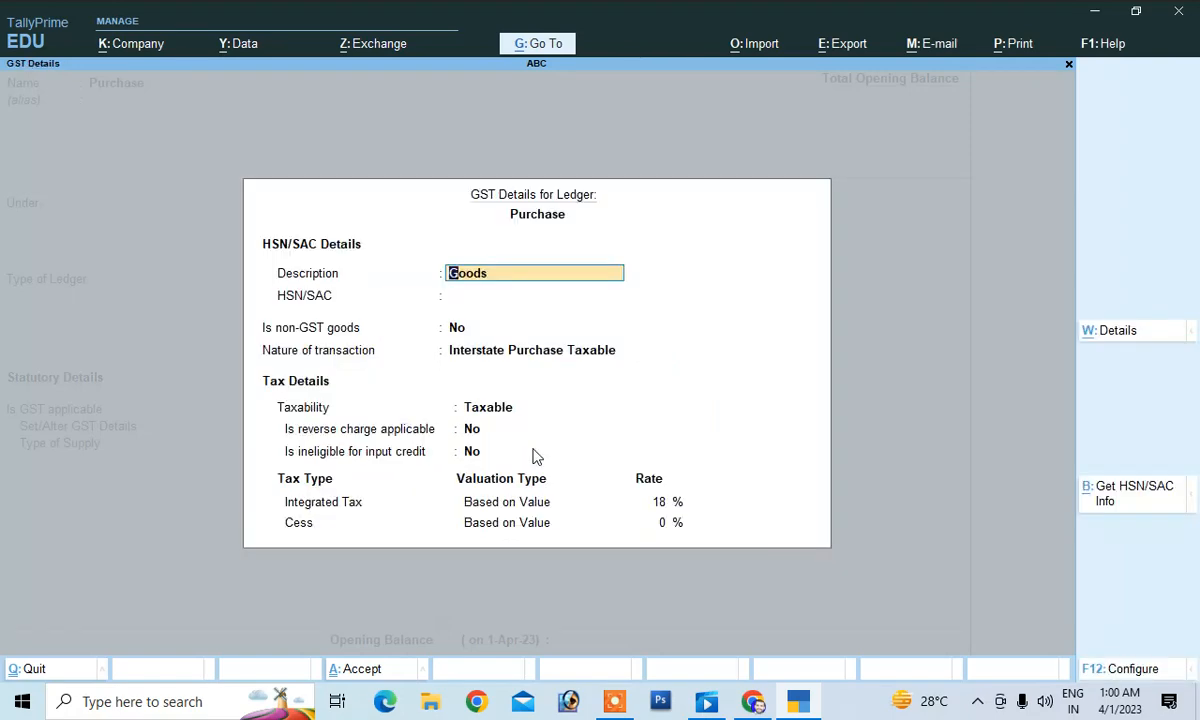
Accept the Purchase ledger's GST details with the existing entries.
key(Return)
key(Return)
key(Return)
key(Return)
key(Return)
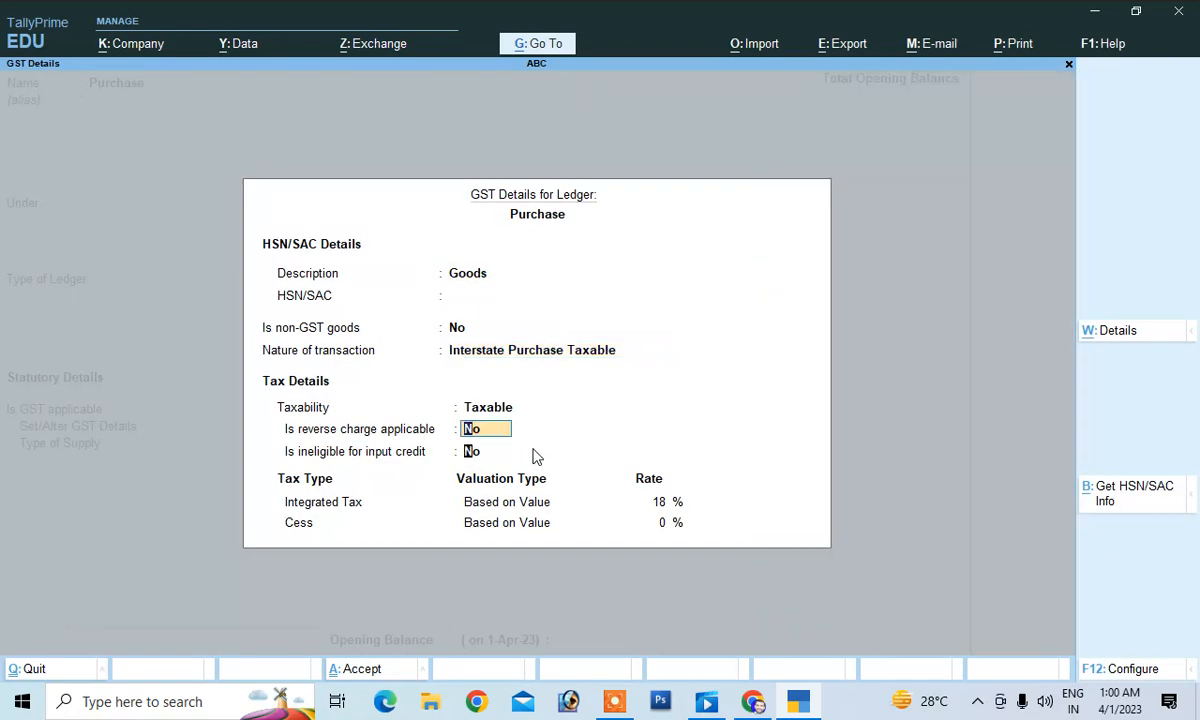
key(Return)
key(Return)
key(Return)
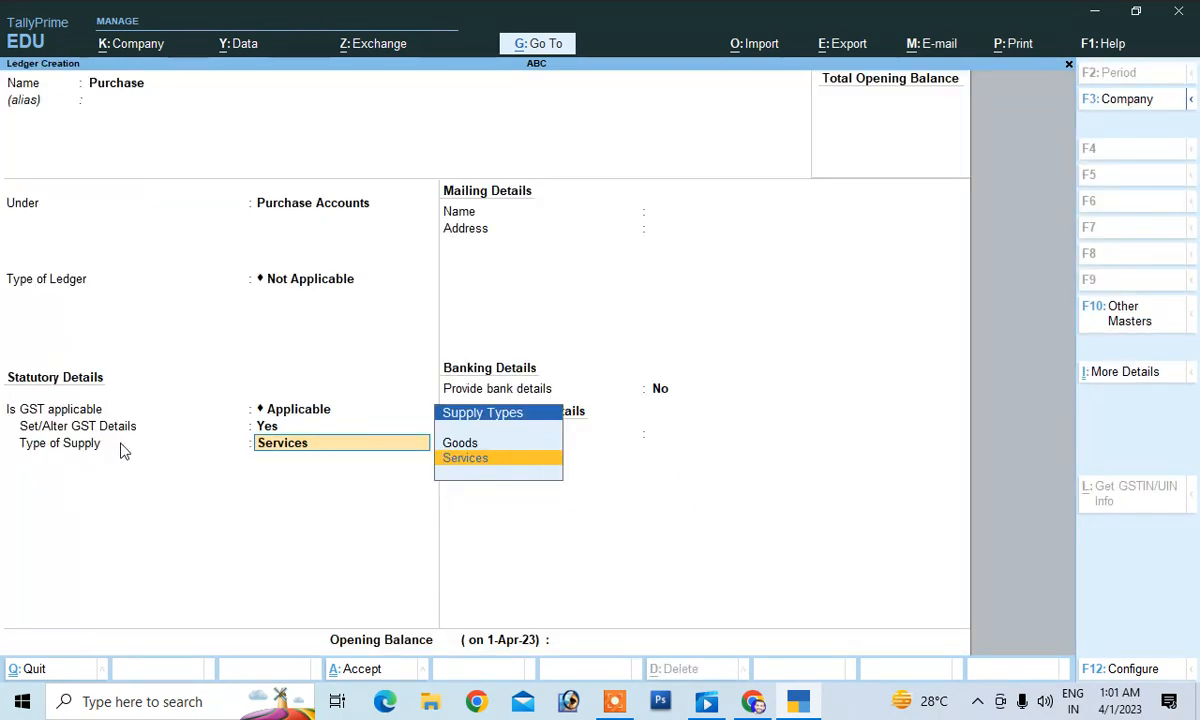
Set the Purchase ledger's type of supply to Goods and save the ledger without an opening balance.
click(475, 444)
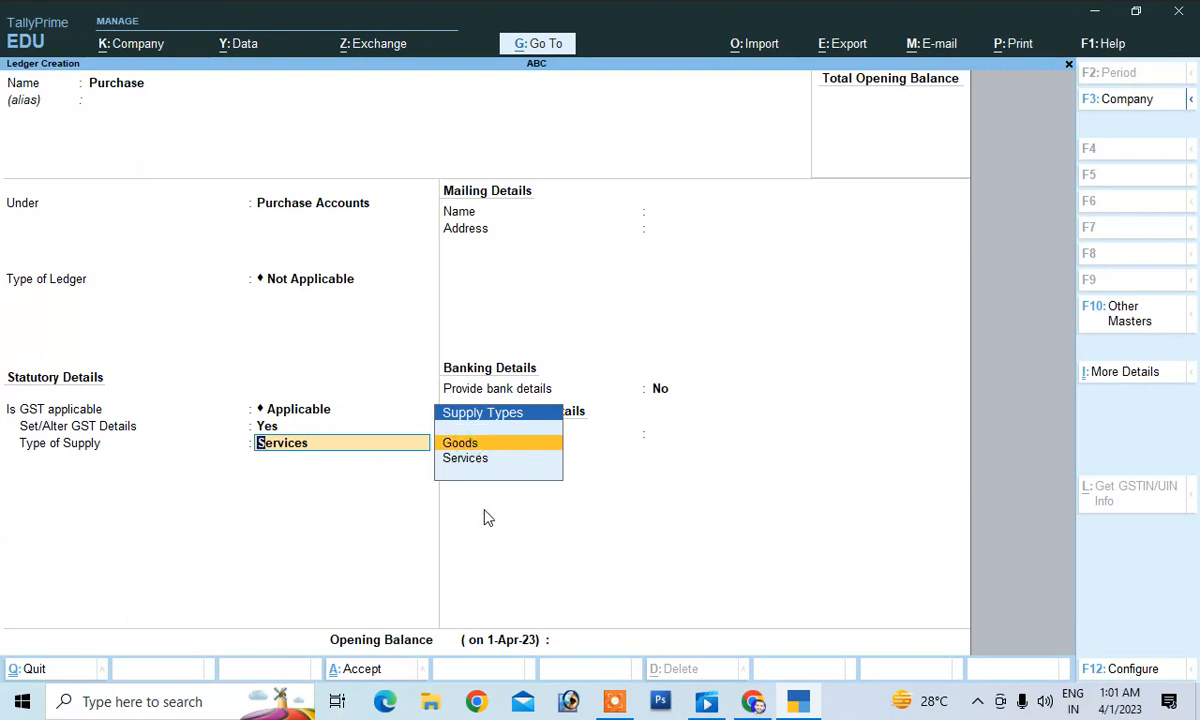
key(Return)
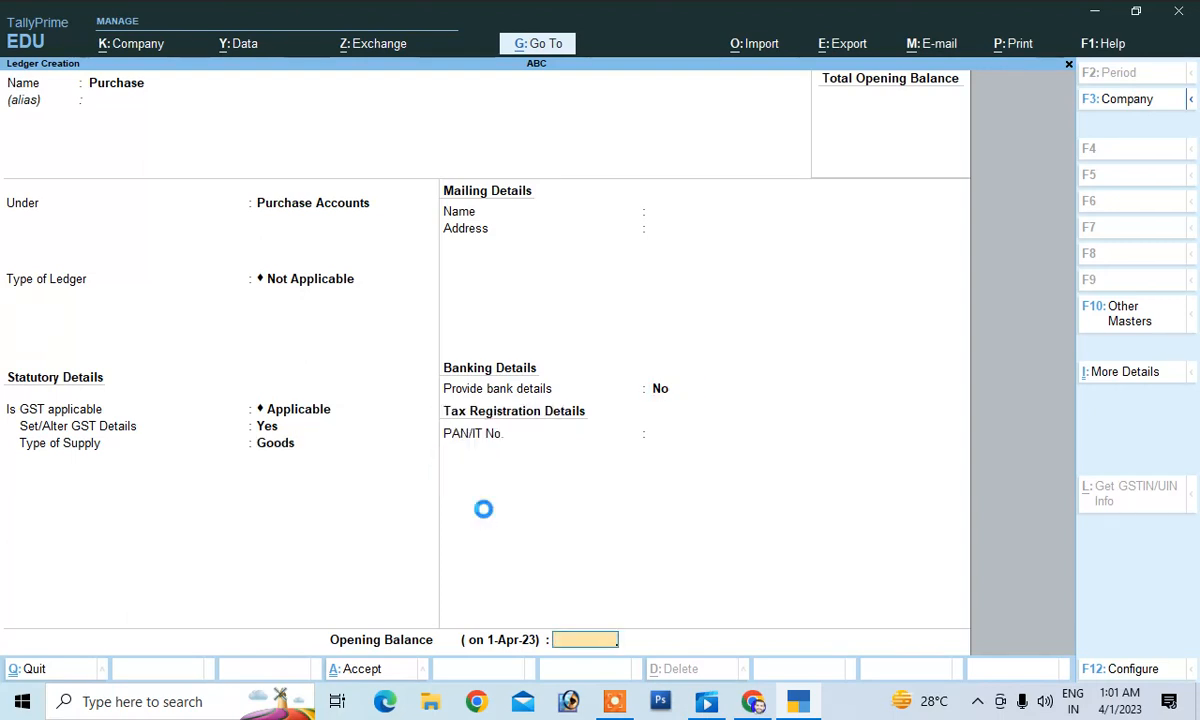
key(Return)
key(Return)
Start a ledger named Sales under Sales Accounts, with ledger type Not Applicable and GST set to Applicable.
text(Sales)
key(Return)
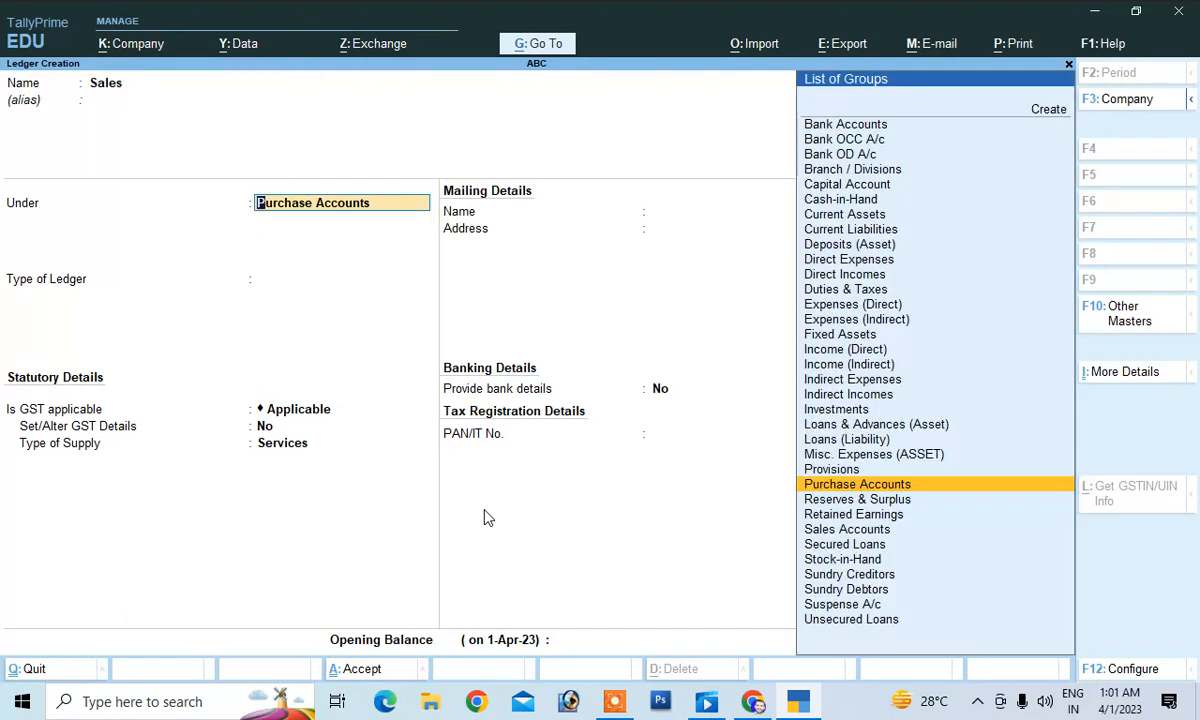
text(S)
key(Down)
key(Up)
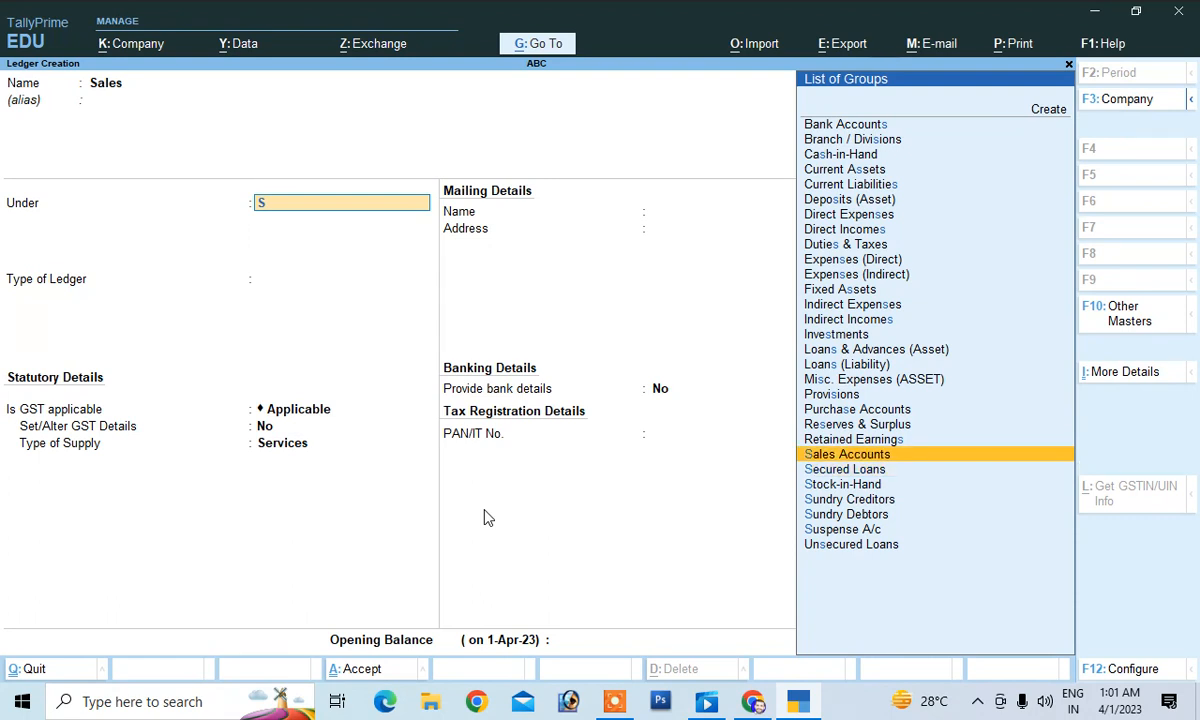
key(Return)
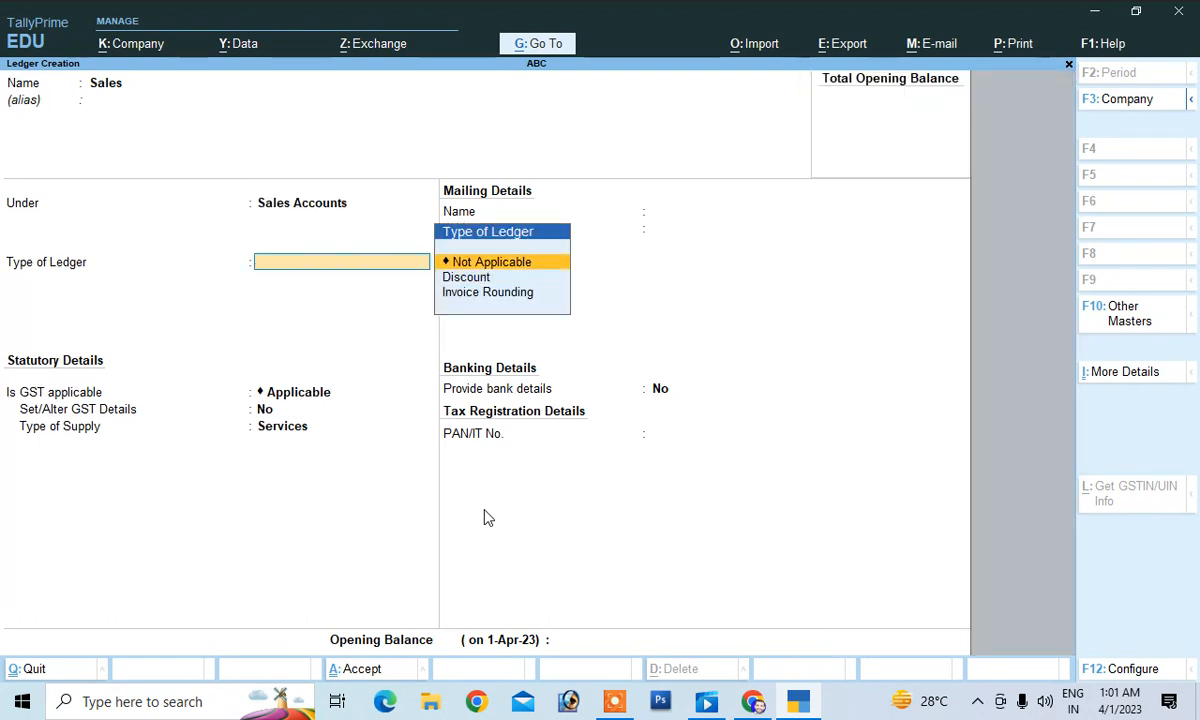
key(Return)
key(Return)
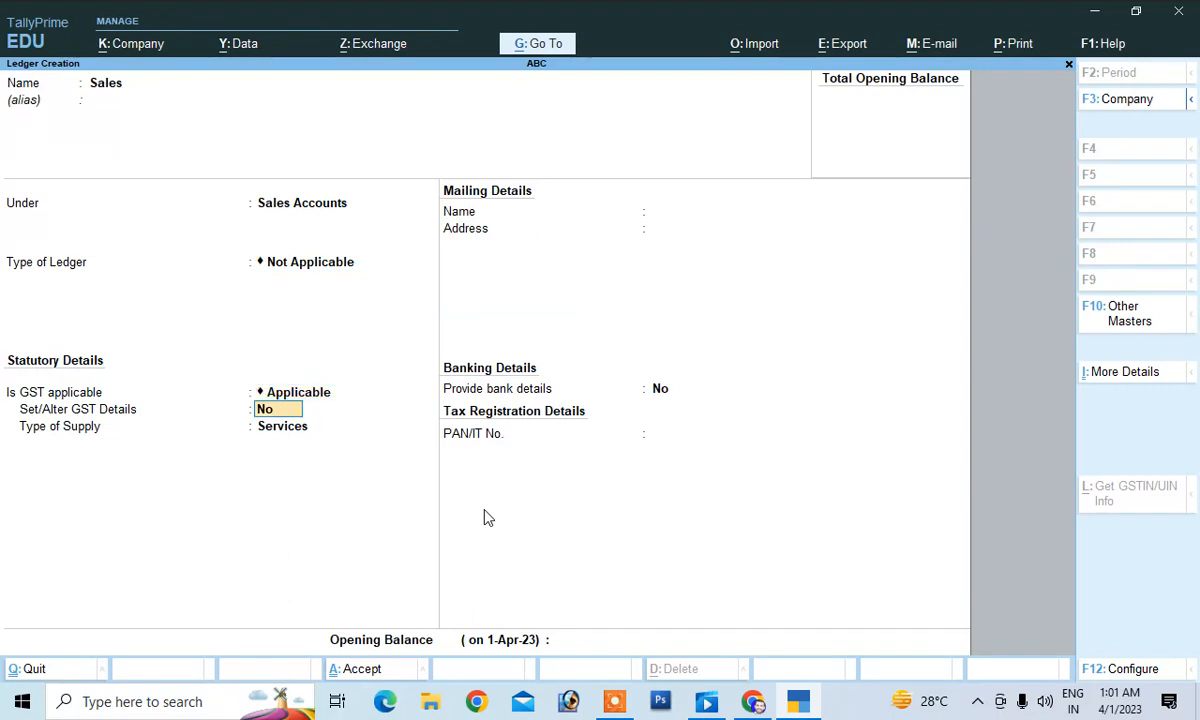
Enable GST details for the Sales ledger and enter the description Goods, leaving HSN/SAC blank and non-GST goods as No.
text(y)
key(Return)
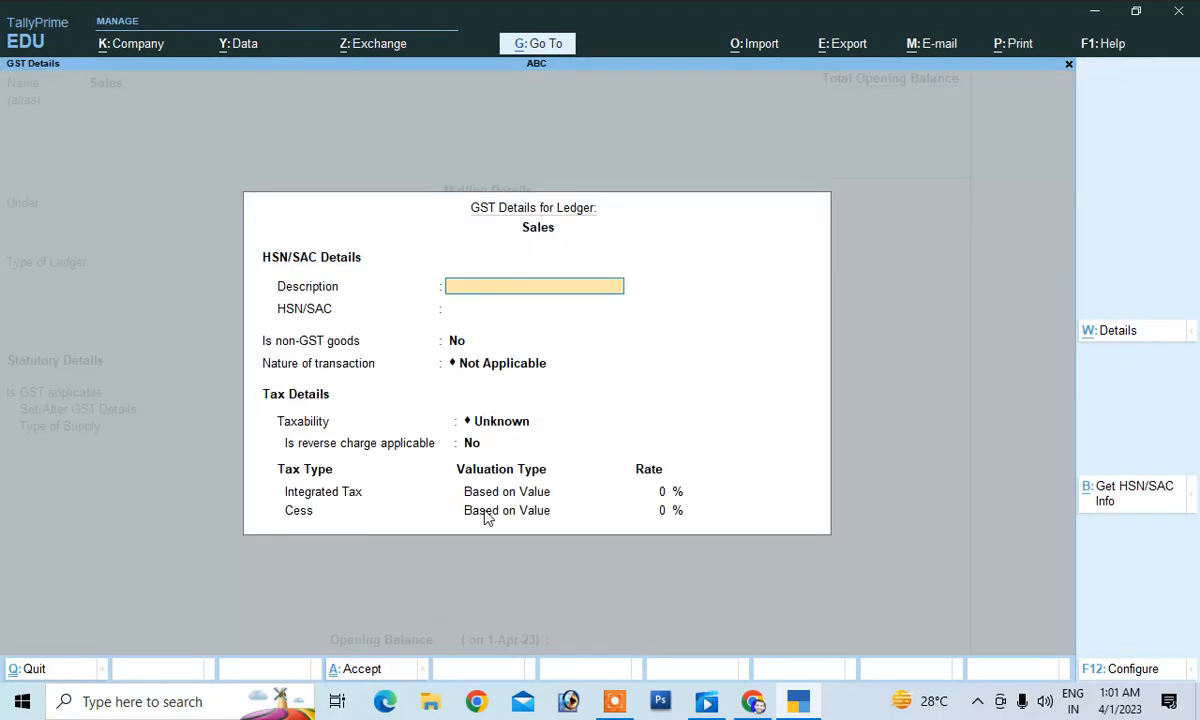
text(Goods)
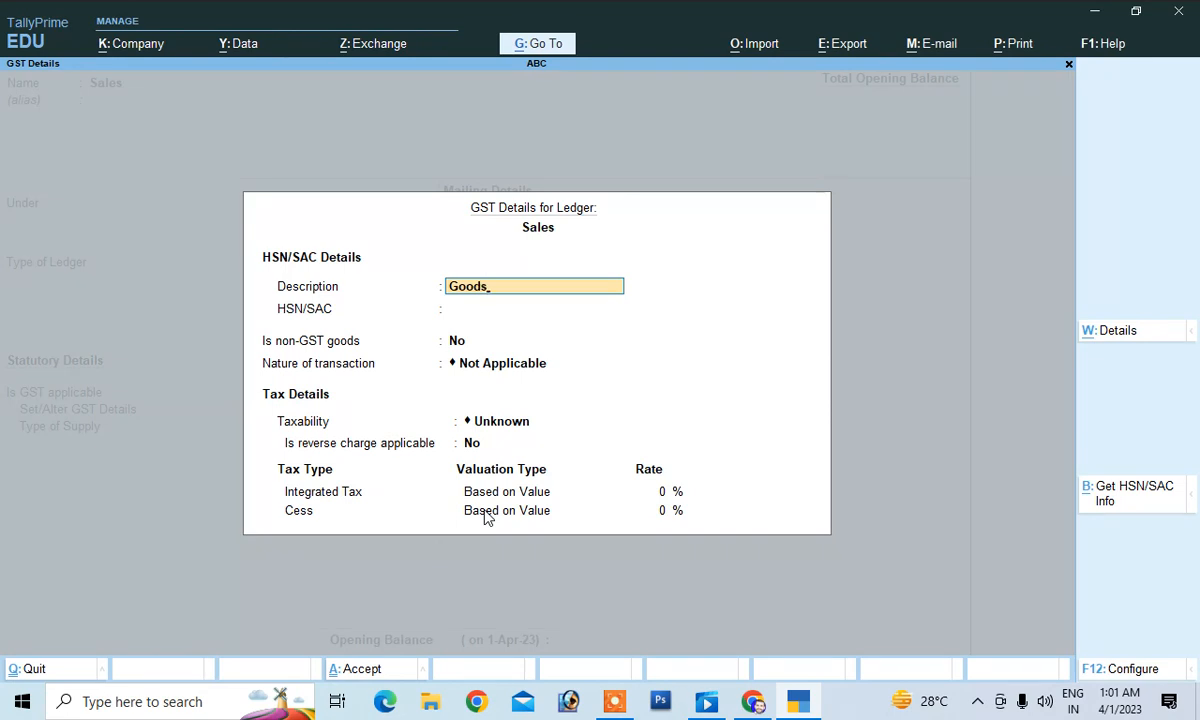
key(Return)
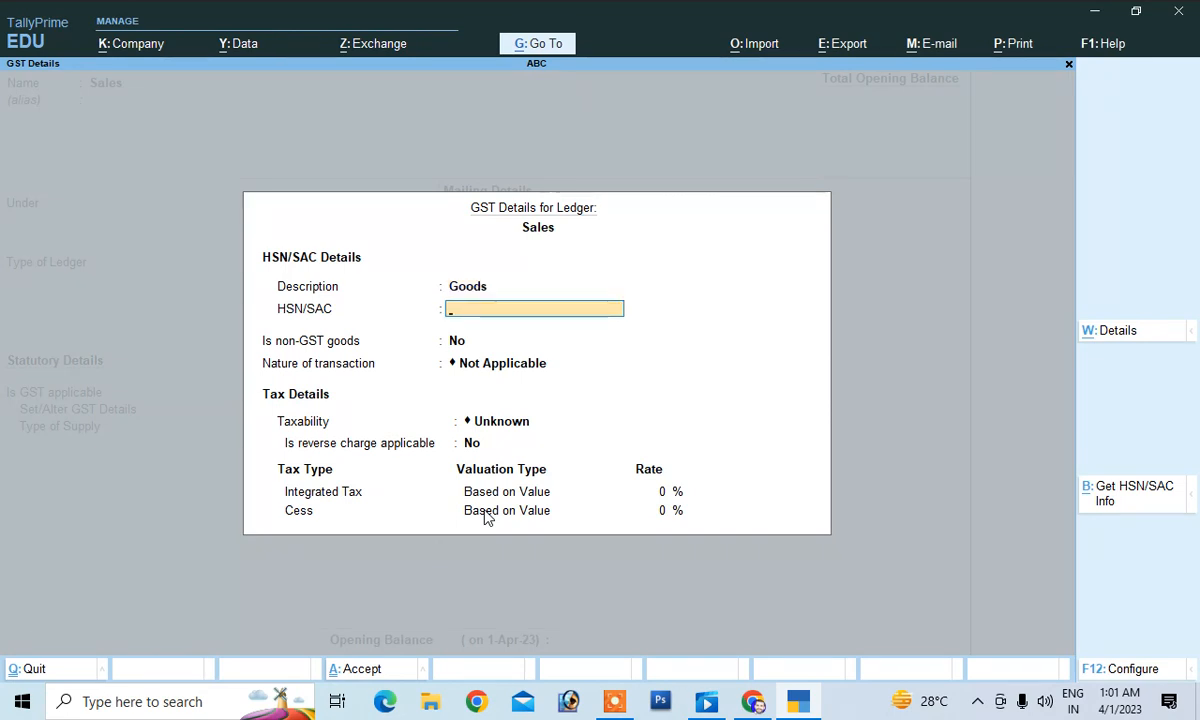
key(Return)
key(Return)
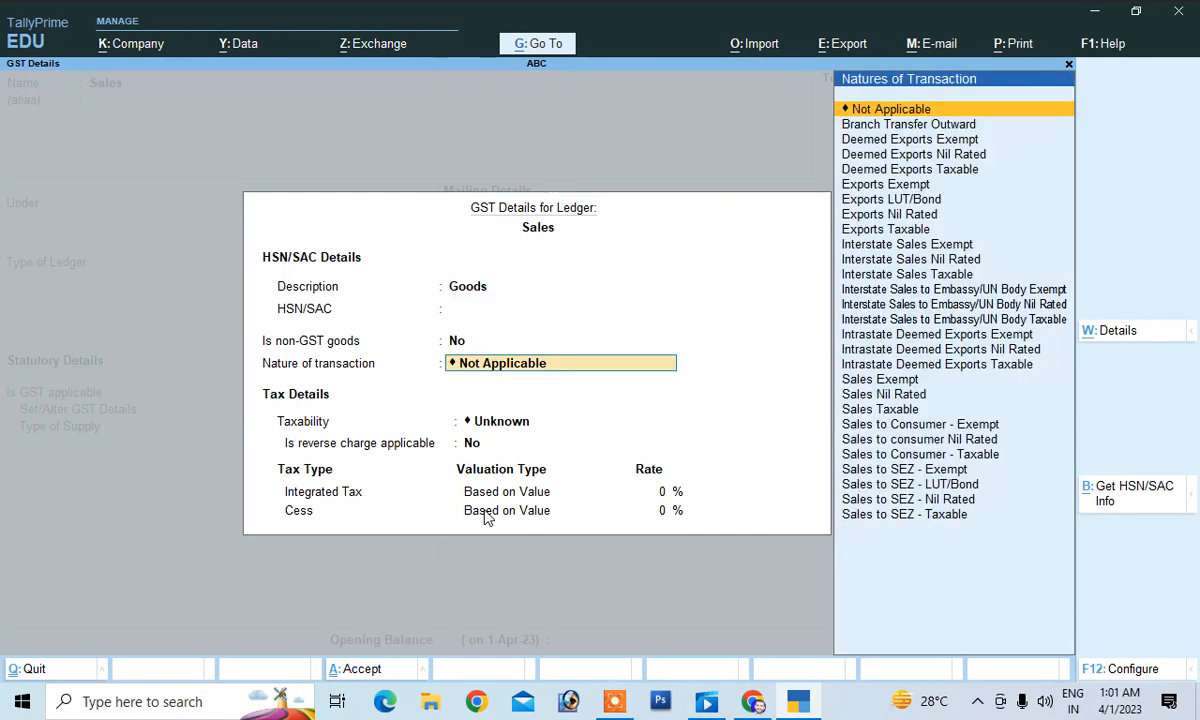
Set the Sales ledger's nature of transaction to Interstate Sales Taxable and accept the GST details with the default tax rates.
key(Down)
key(Down)
key(Down)
key(Down)
key(Down)
key(Down)
key(Down)
key(Down)
key(Down)
key(Down)
key(Down)
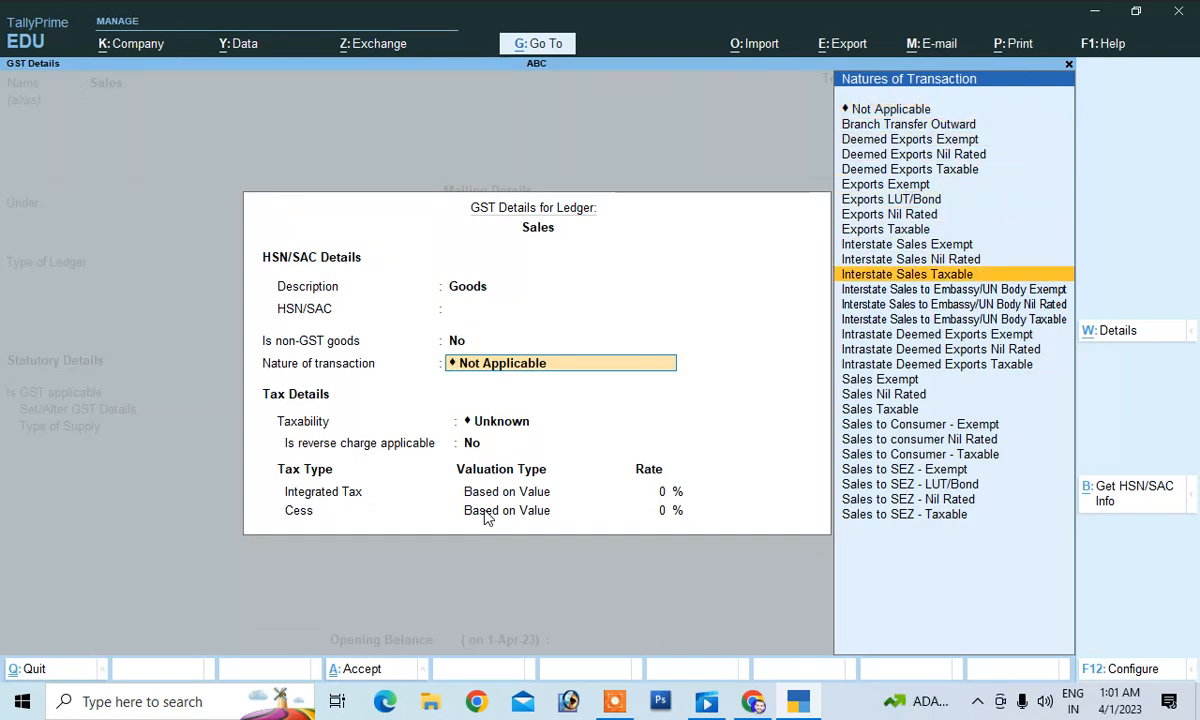
key(Return)
key(Return)
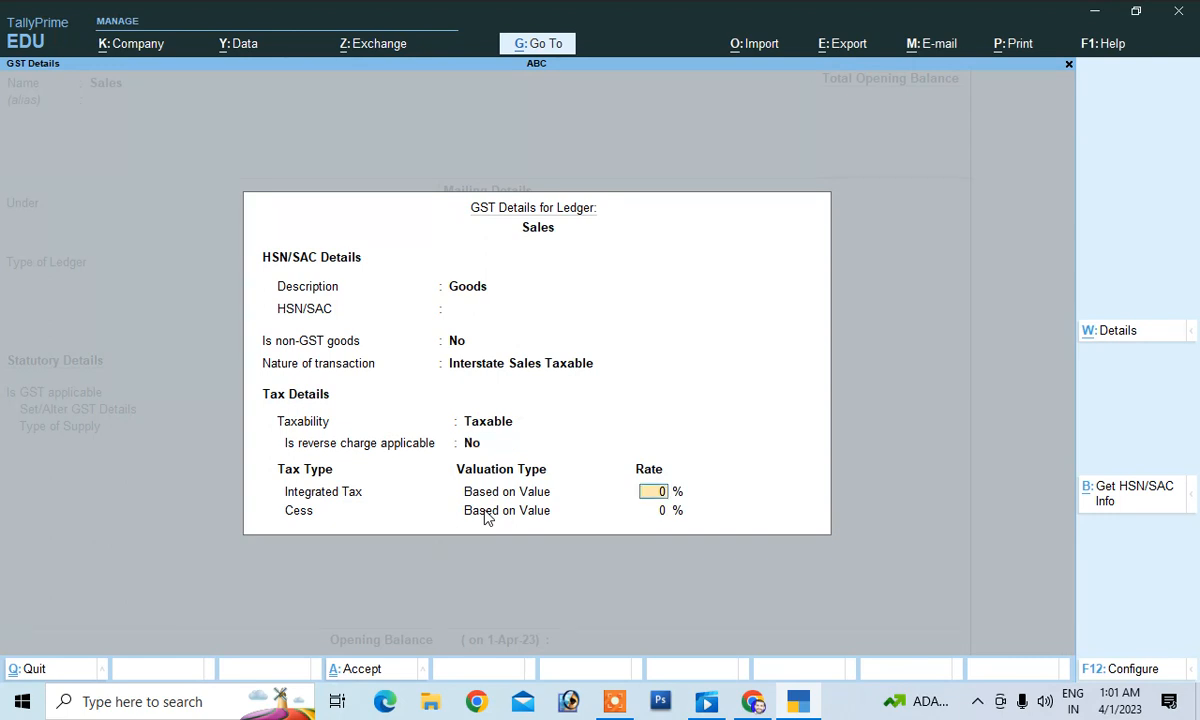
key(Return)
key(Return)
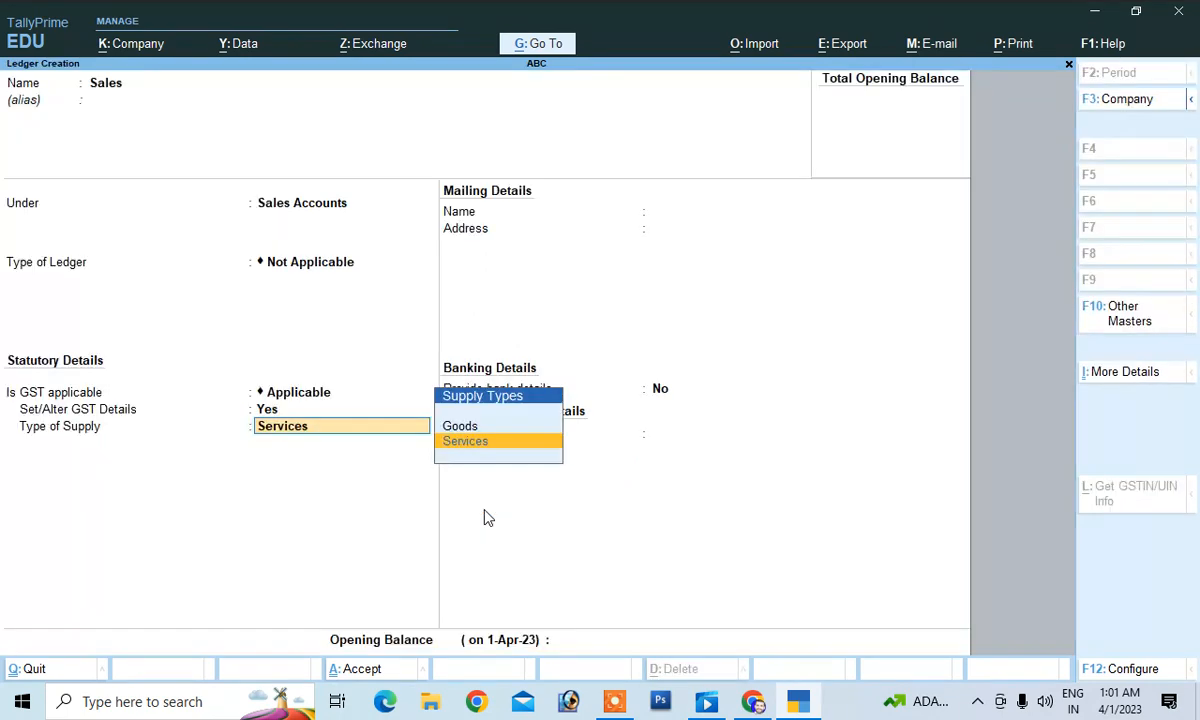
Set the Sales ledger's type of supply to Goods and save the ledger without bank details or an opening balance.
key(Up)
key(Return)
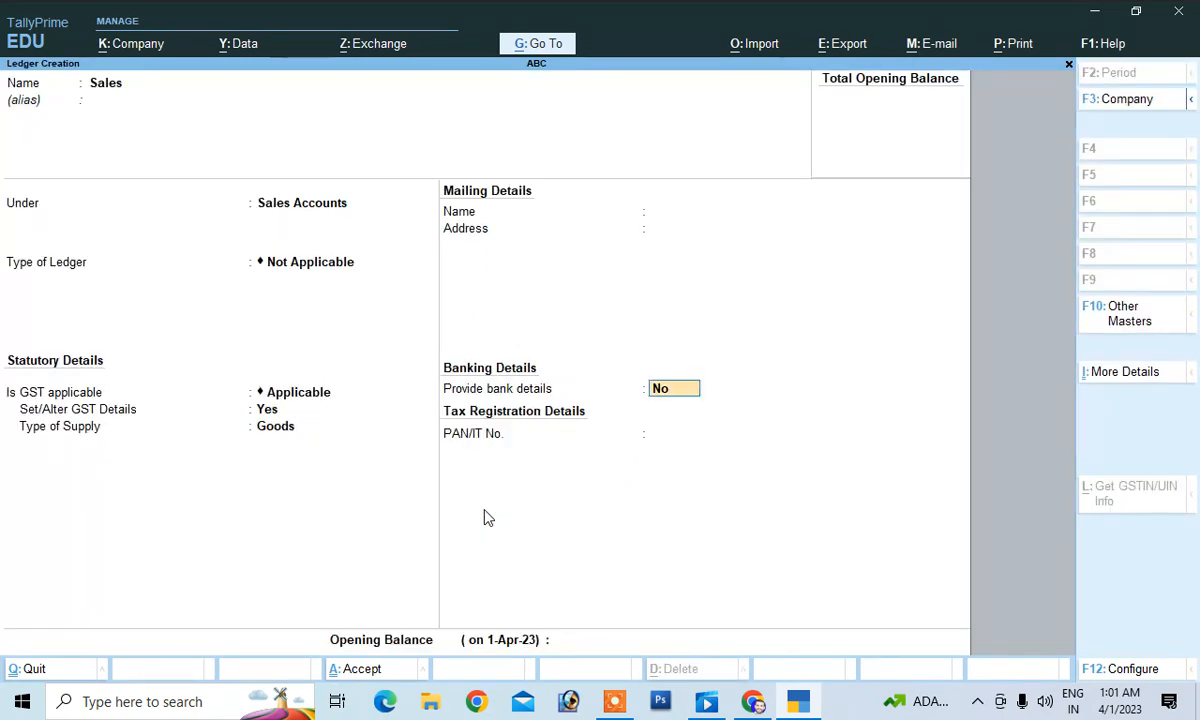
key(Return)
key(Return)
key(Return)
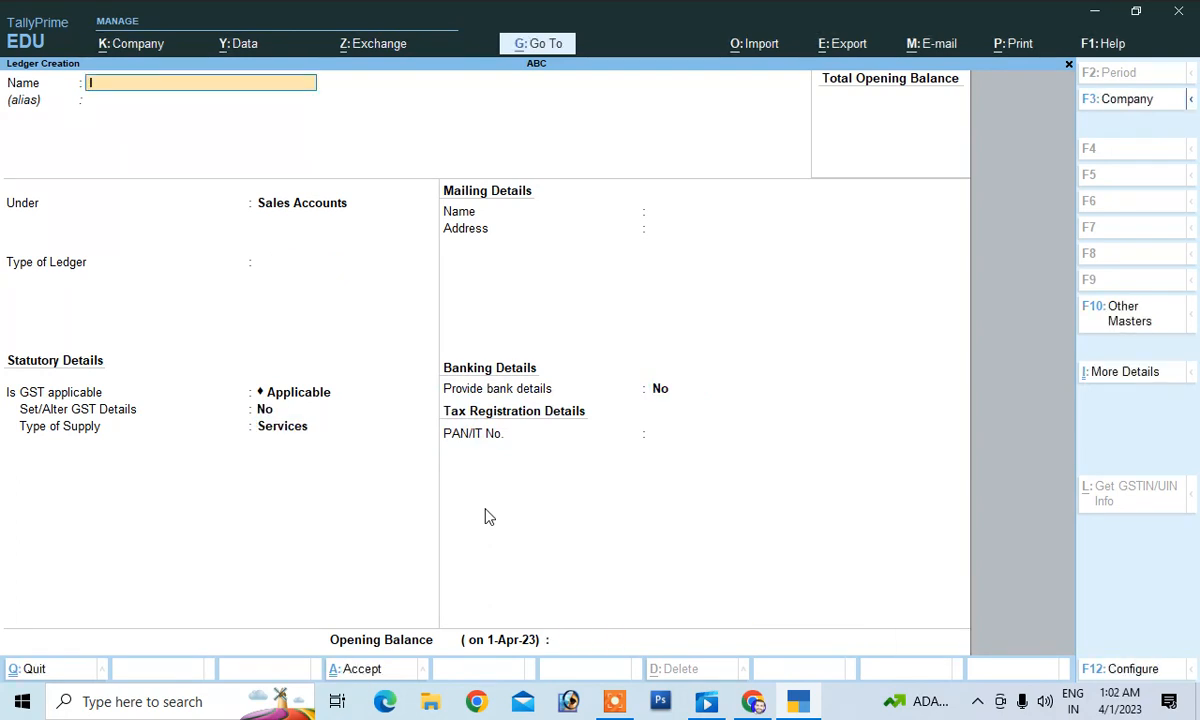
Start a ledger named Igst under the Duties & Taxes group, without an alias.
text(Igst)
key(Return)
key(Return)
text(D)
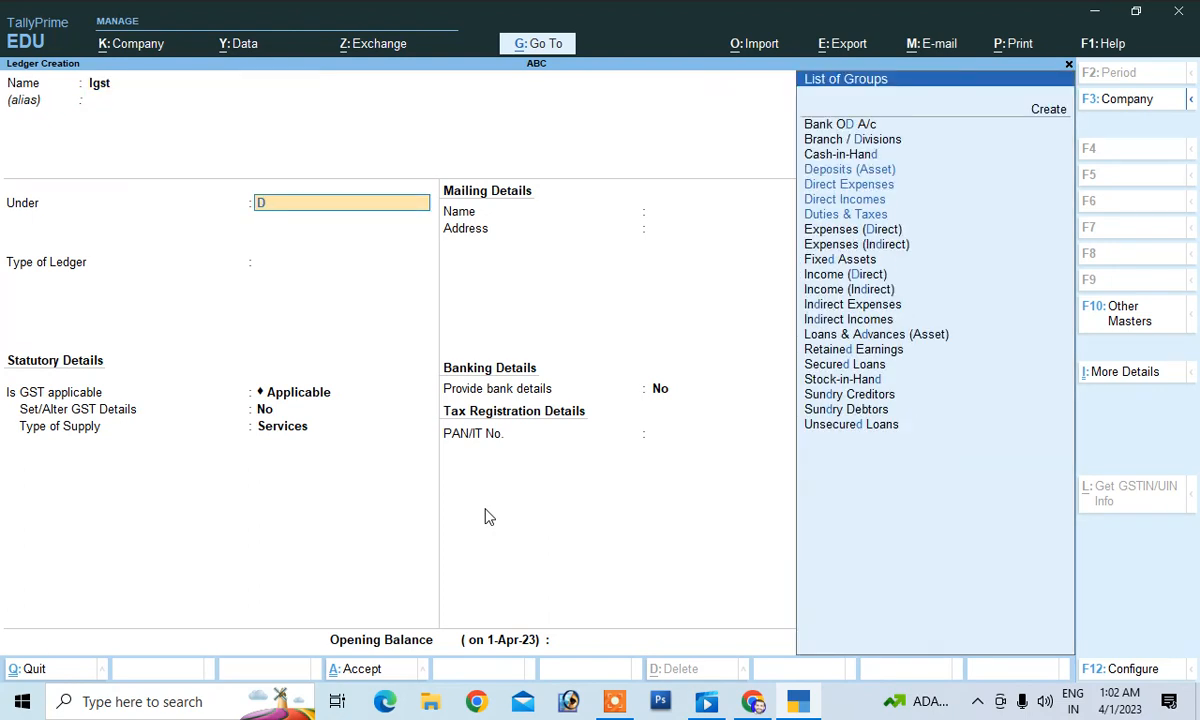
key(Down)
key(Down)
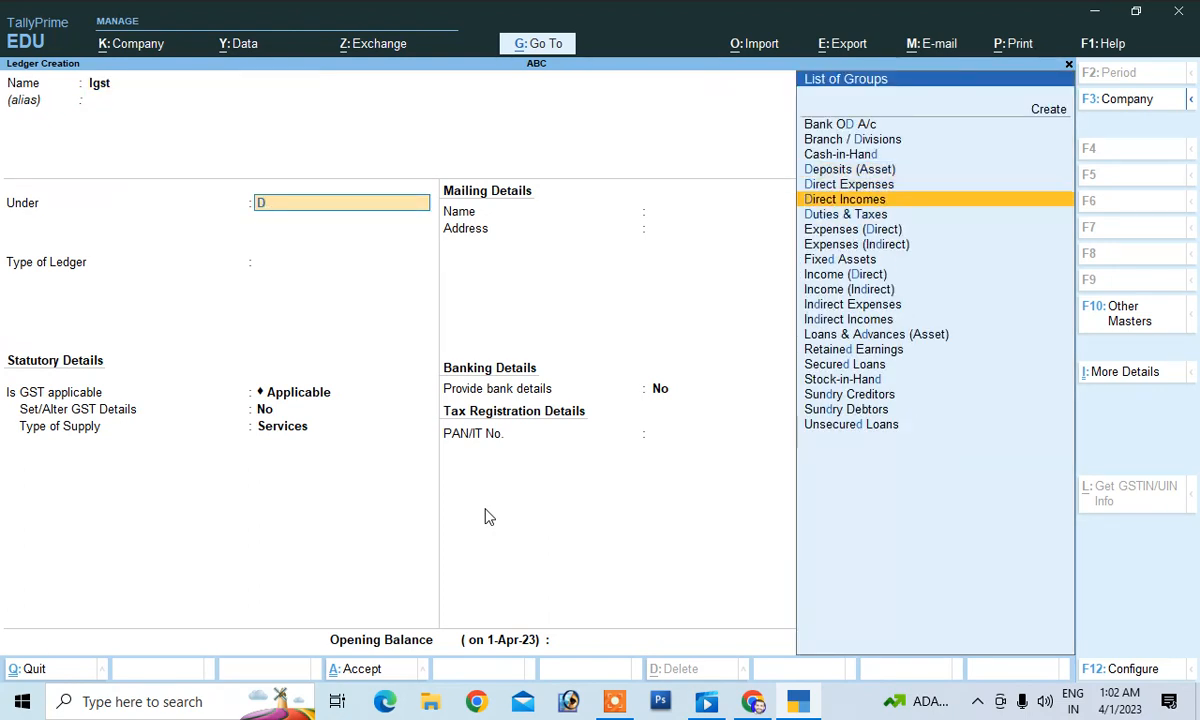
key(Return)
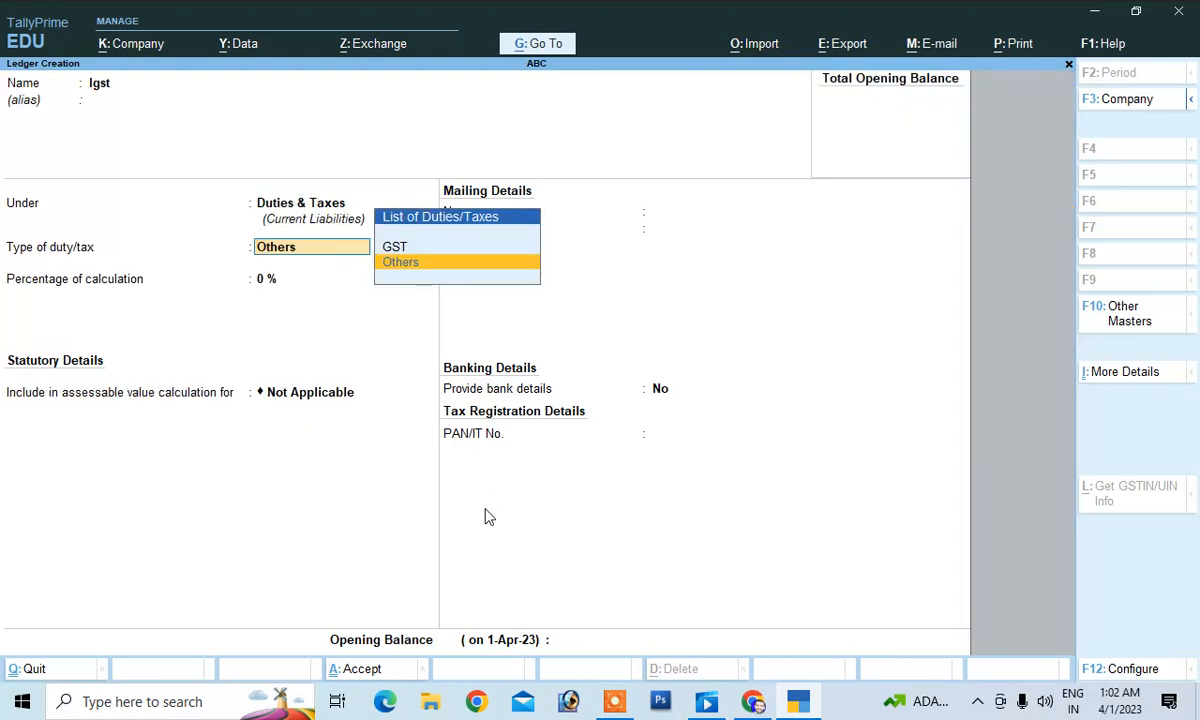
Set the Igst ledger's duty type to GST, tax type to Integrated Tax and percentage of calculation to 18%.
key(Up)
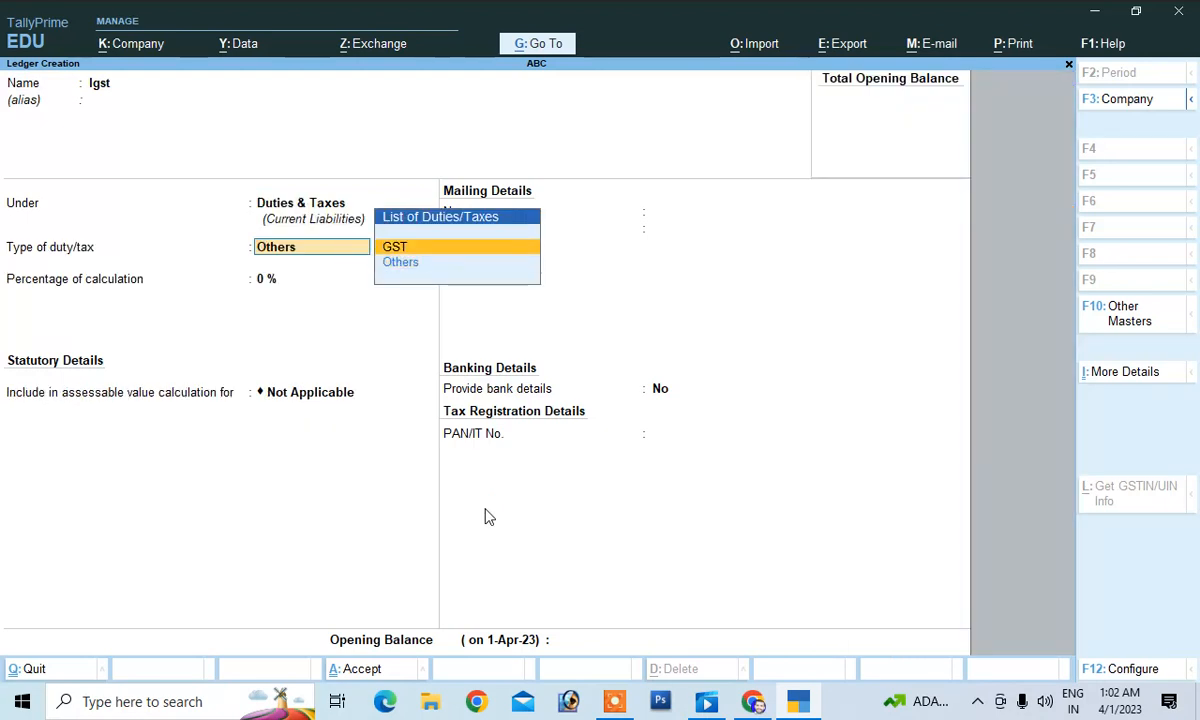
key(Return)
key(Down)
key(Down)
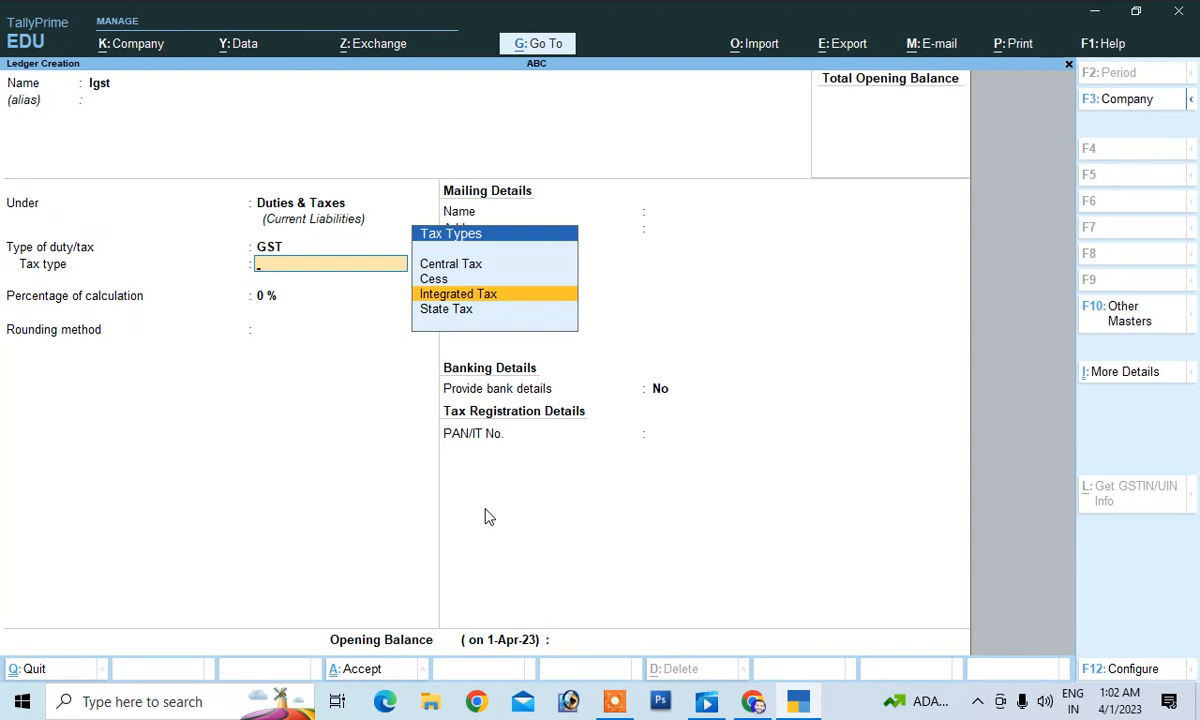
key(Return)
text(18)
key(Return)
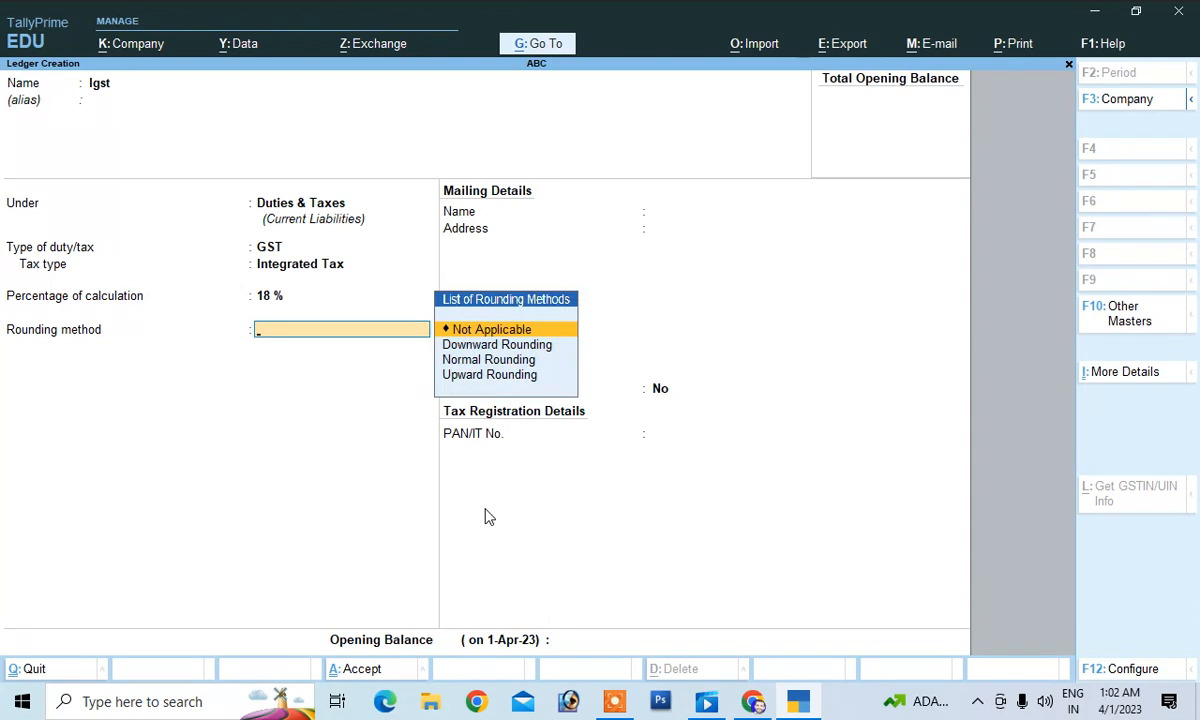
Set the Igst ledger's rounding method to Normal Rounding with the default limit, and save the ledger.
key(Down)
key(Down)
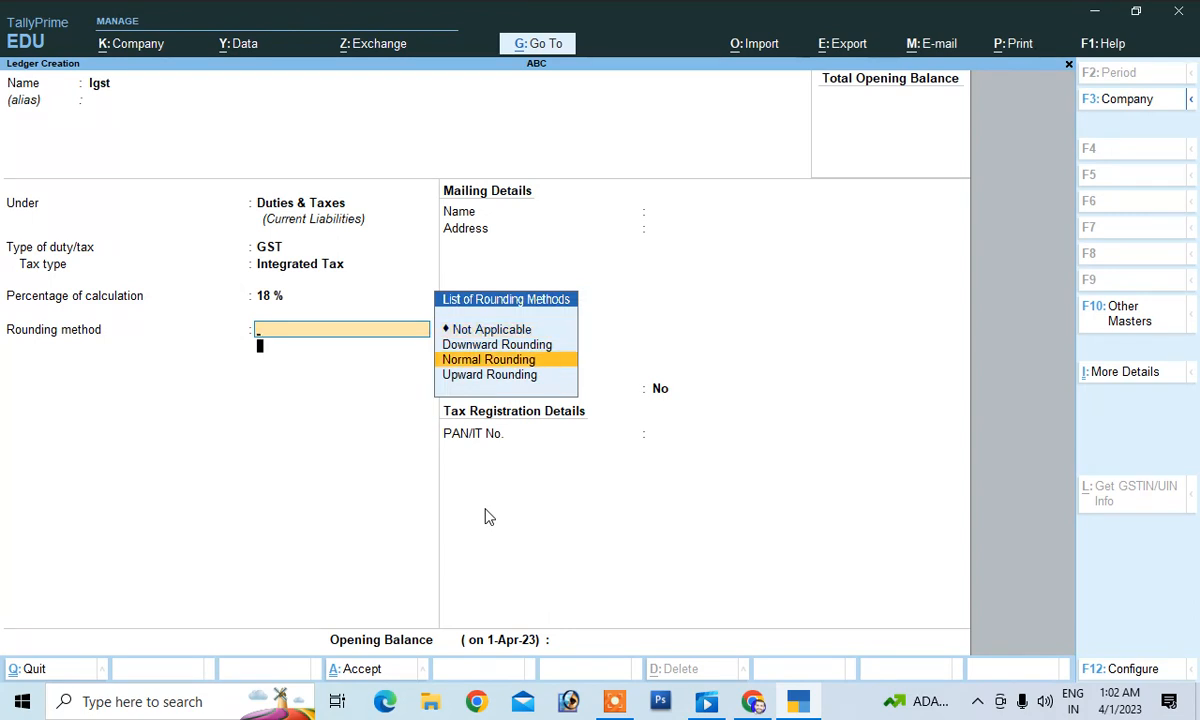
key(Return)
key(Return)
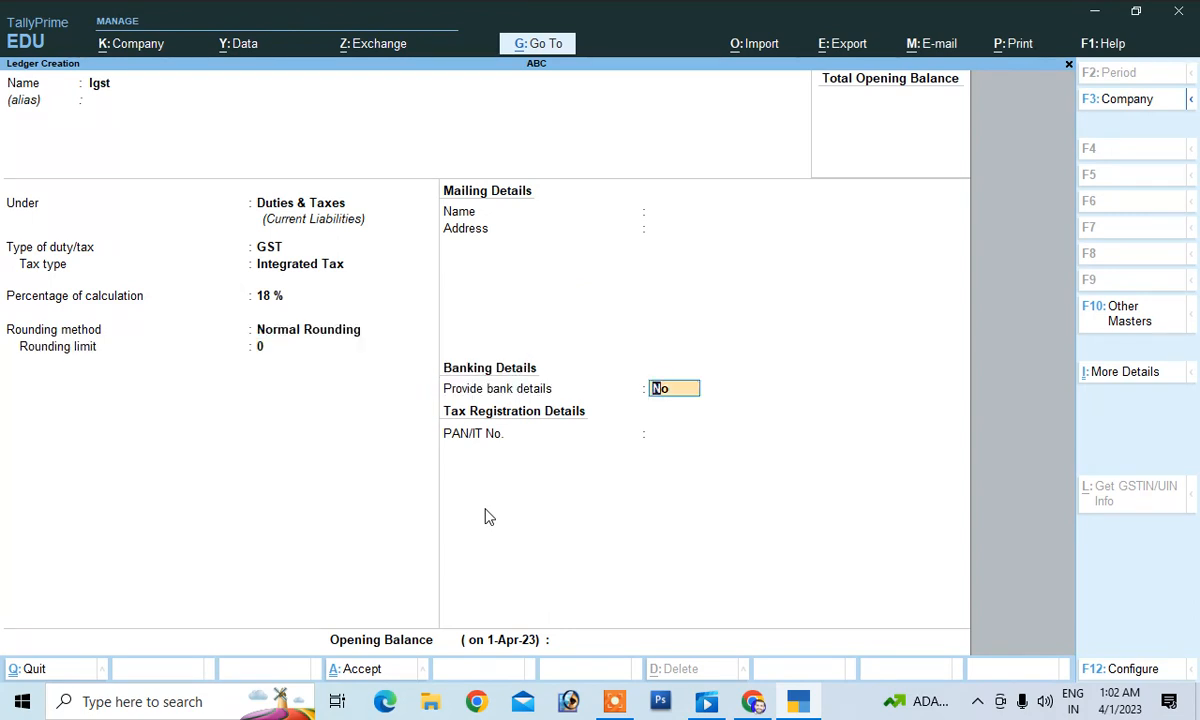
key(Return)
key(Return)
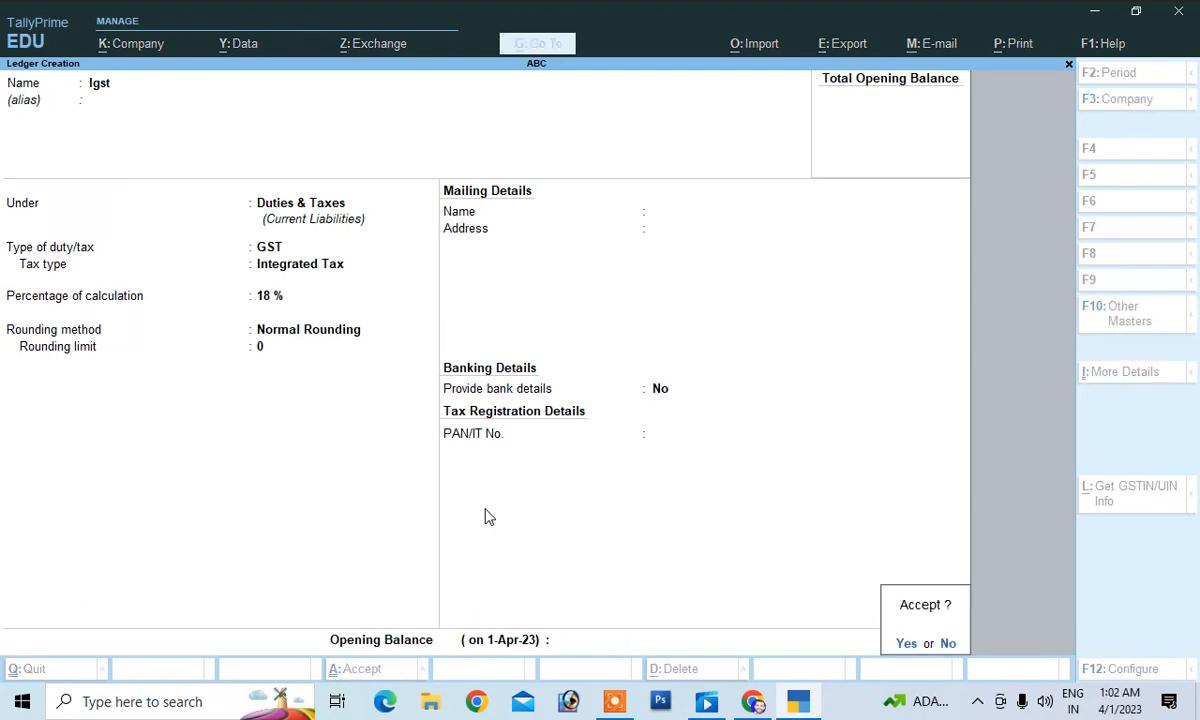
key(Return)
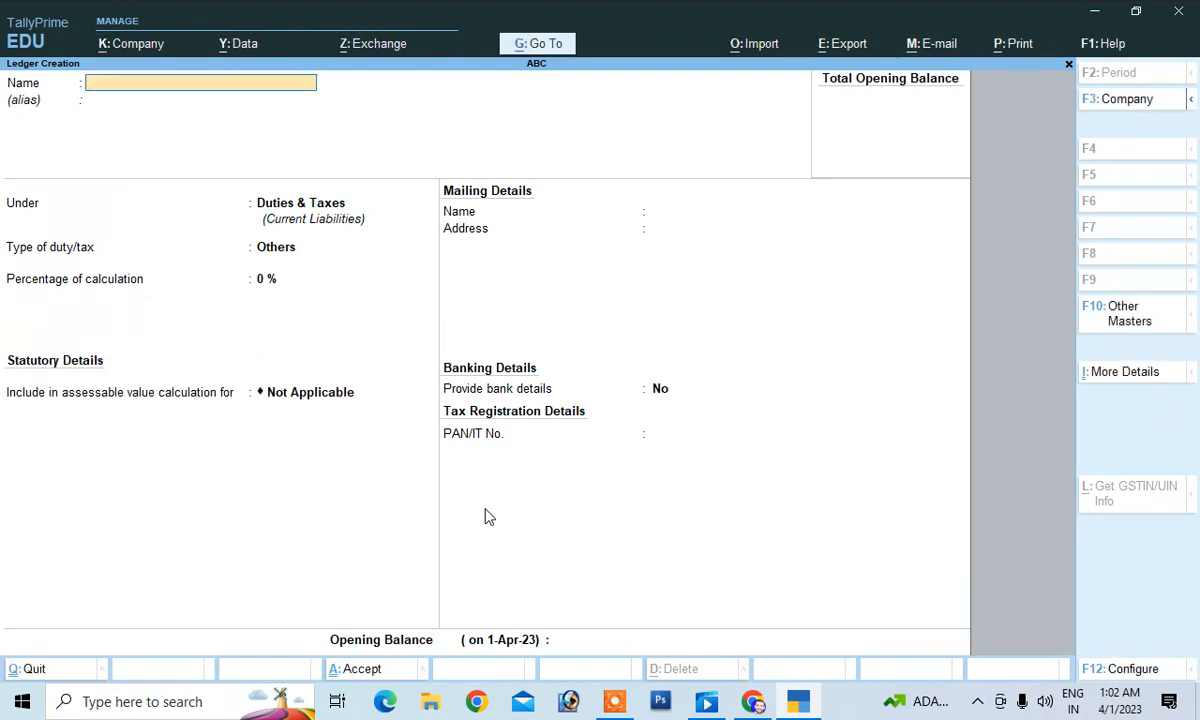
Start a party ledger named Rahul Pvt under the Sundry Creditors group, without an alias.
text(Rahul Pvt)
key(Return)
key(Return)
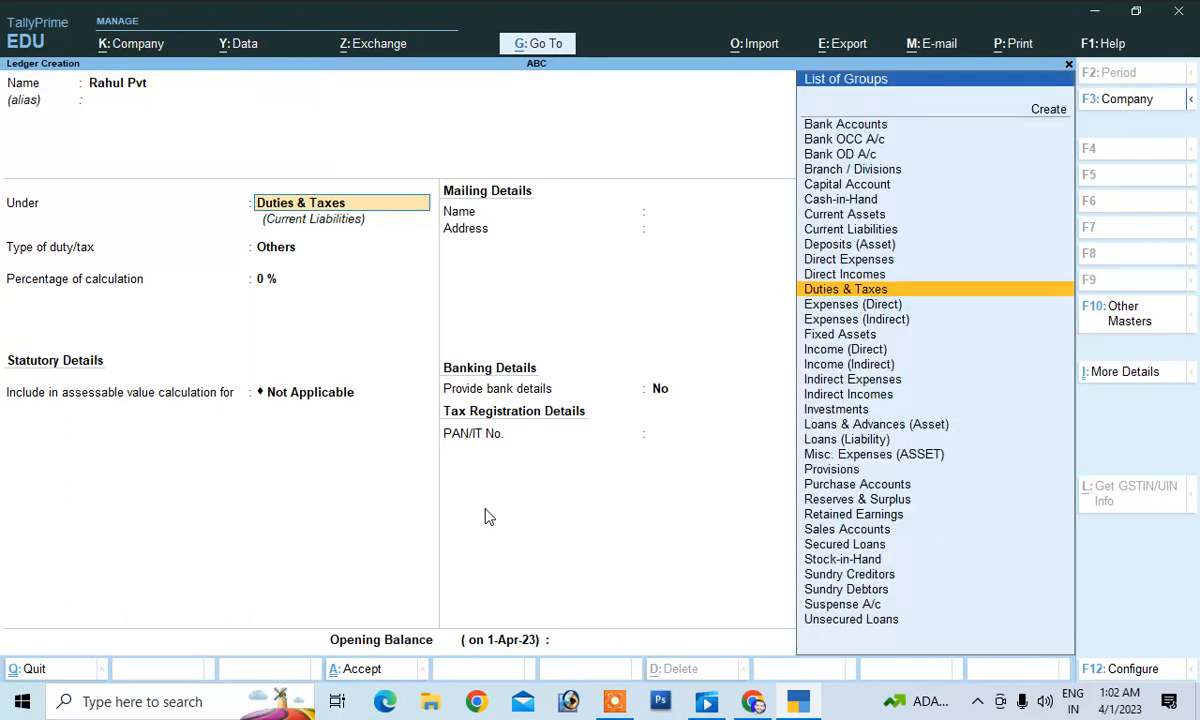
text(S)
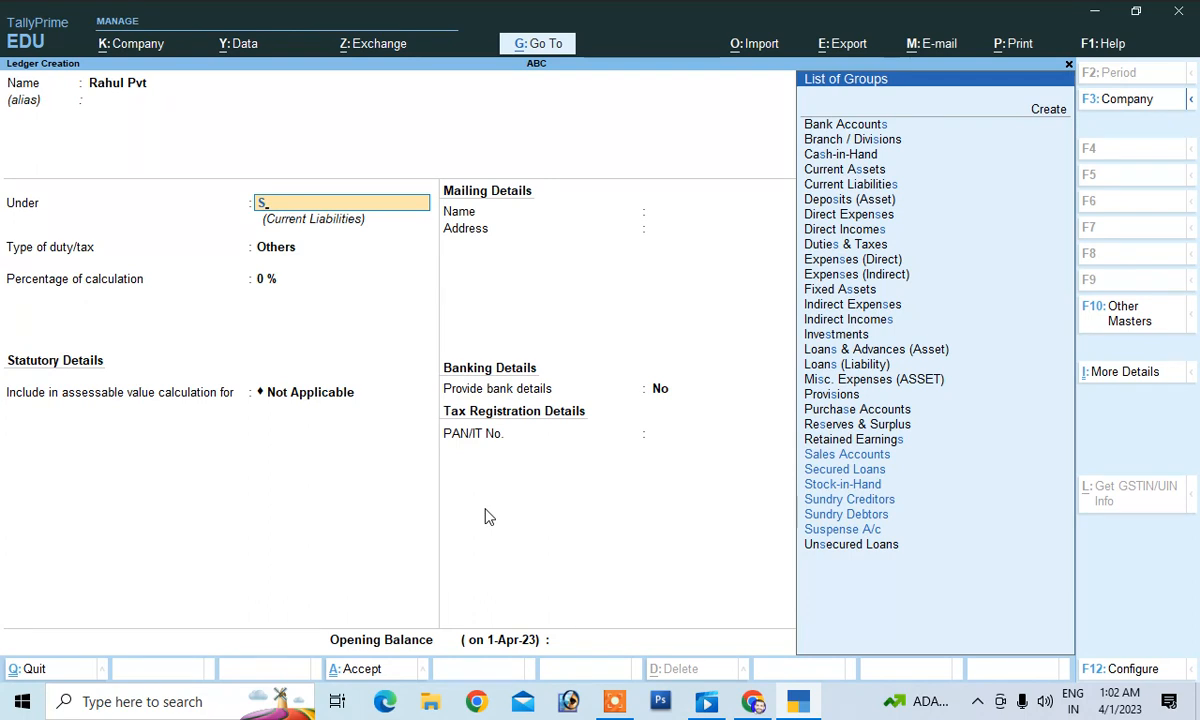
key(Down)
key(Down)
key(Down)
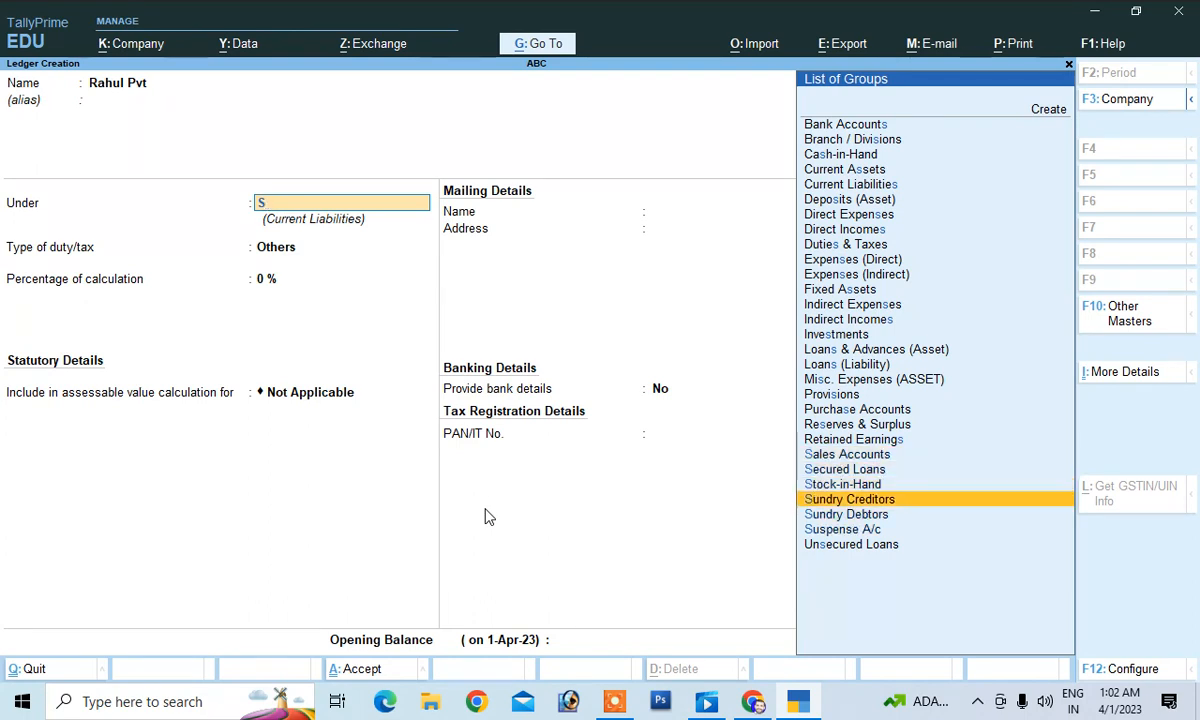
key(Return)
Set the state of the Rahul Pvt ledger to Assam, keep the remaining defaults and save the ledger.
key(Return)
key(Return)
key(Return)
key(Return)
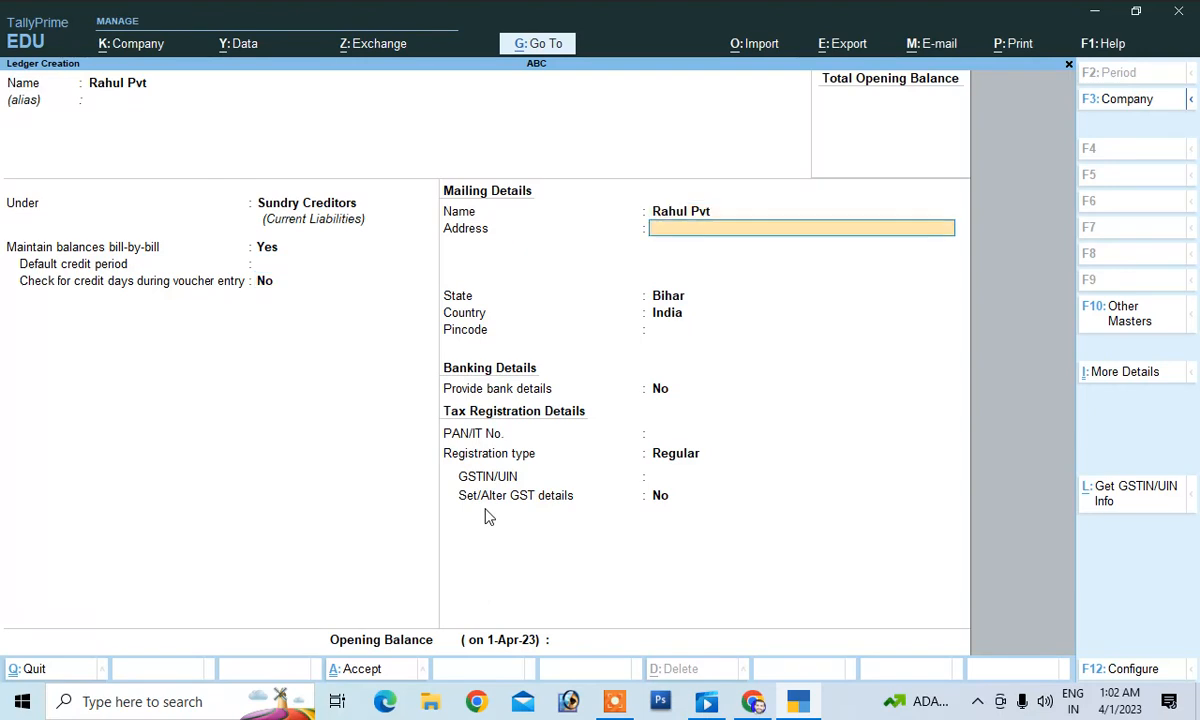
key(Return)
key(Up)
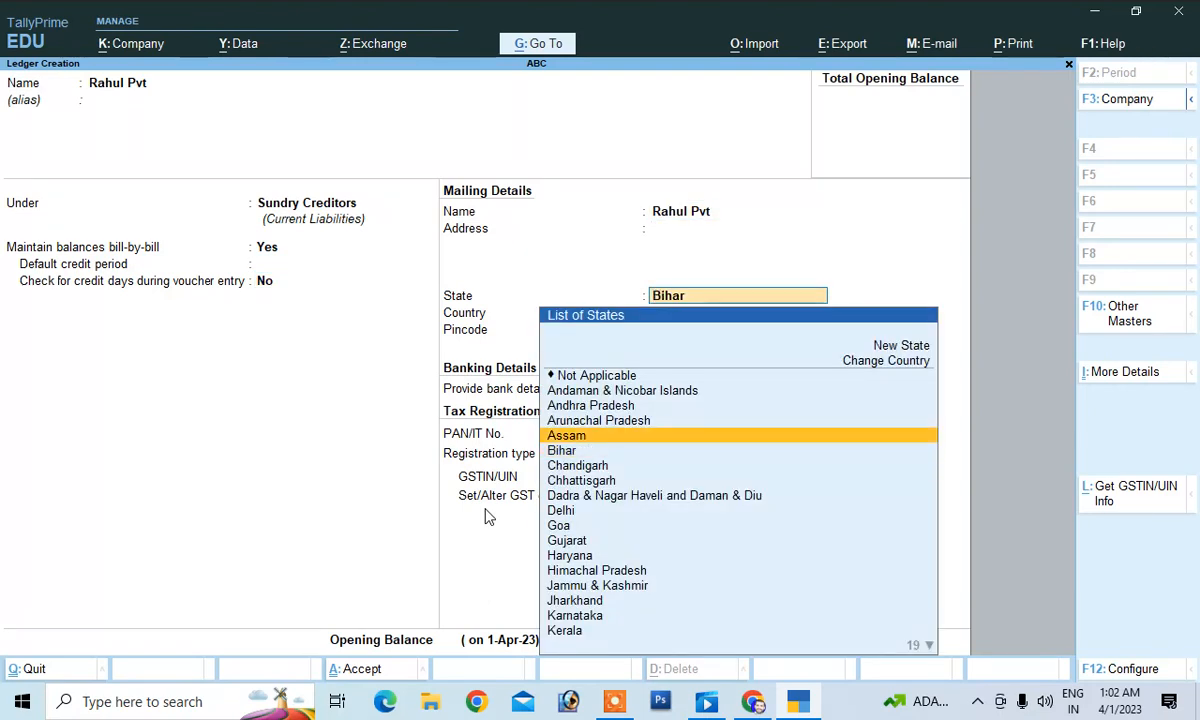
key(Return)
key(Return)
key(Return)
key(Return)
key(Return)
key(Return)
key(Return)
key(Return)
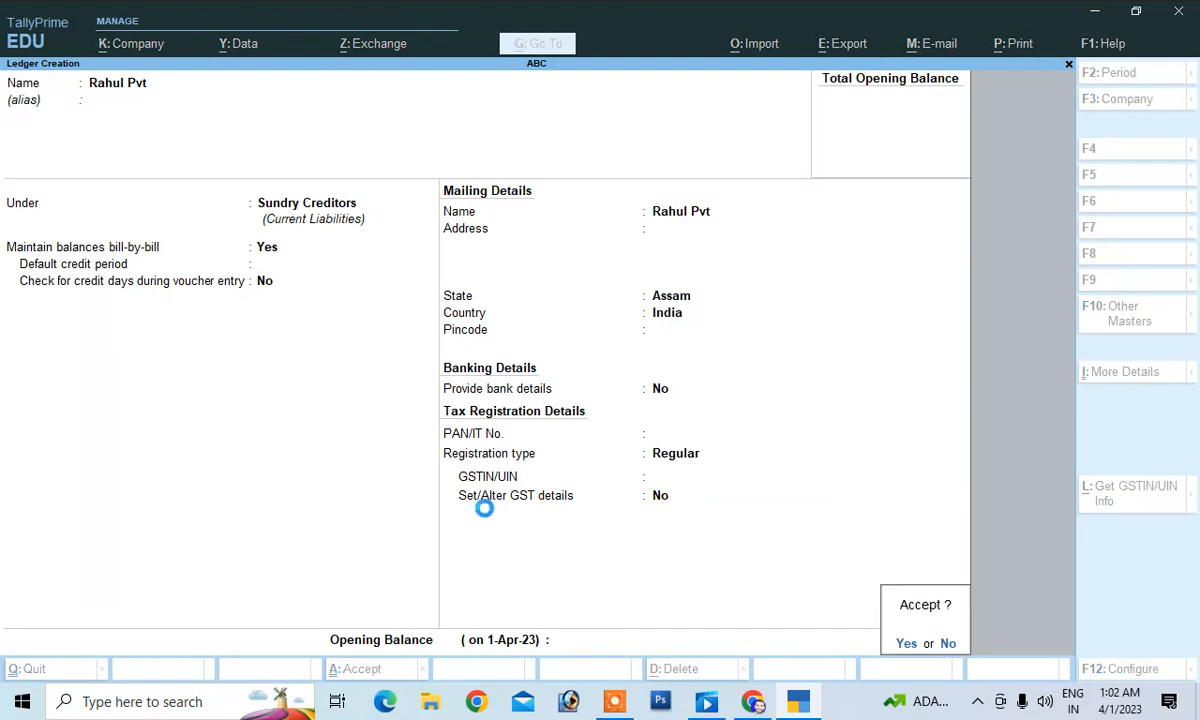
Start a party ledger named Anil Pvt under the Sundry Debtors group, without an alias.
text(Anil)
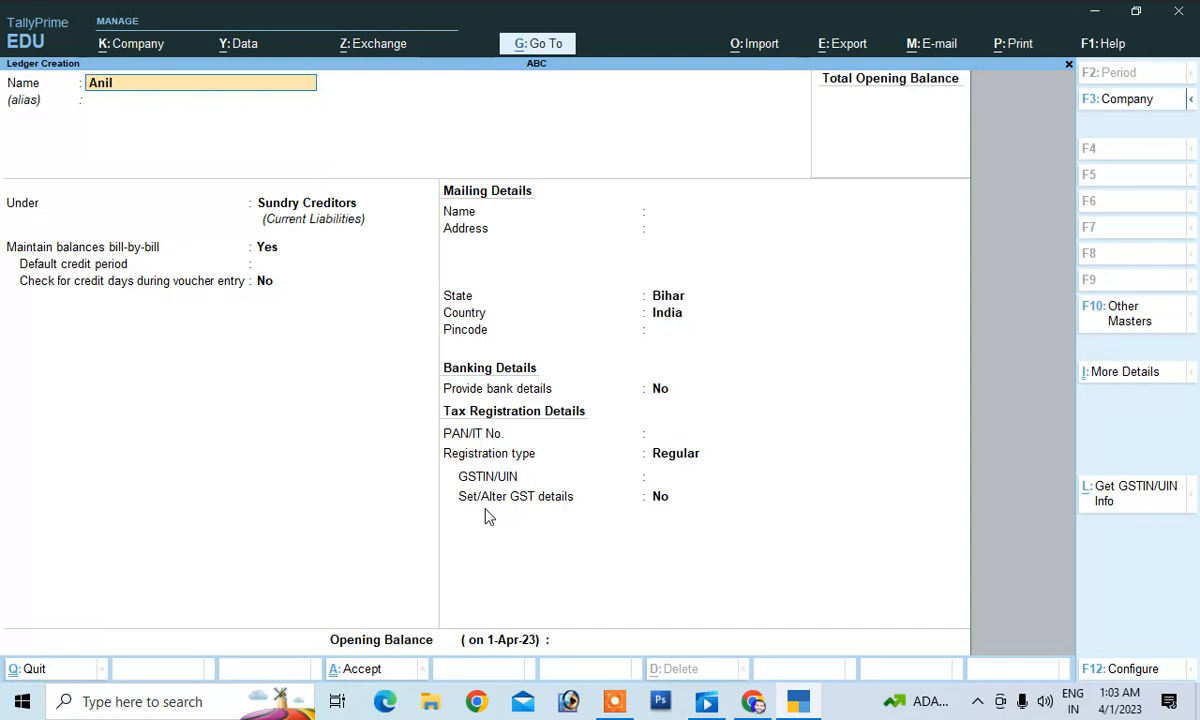
text( Pvt)
key(Return)
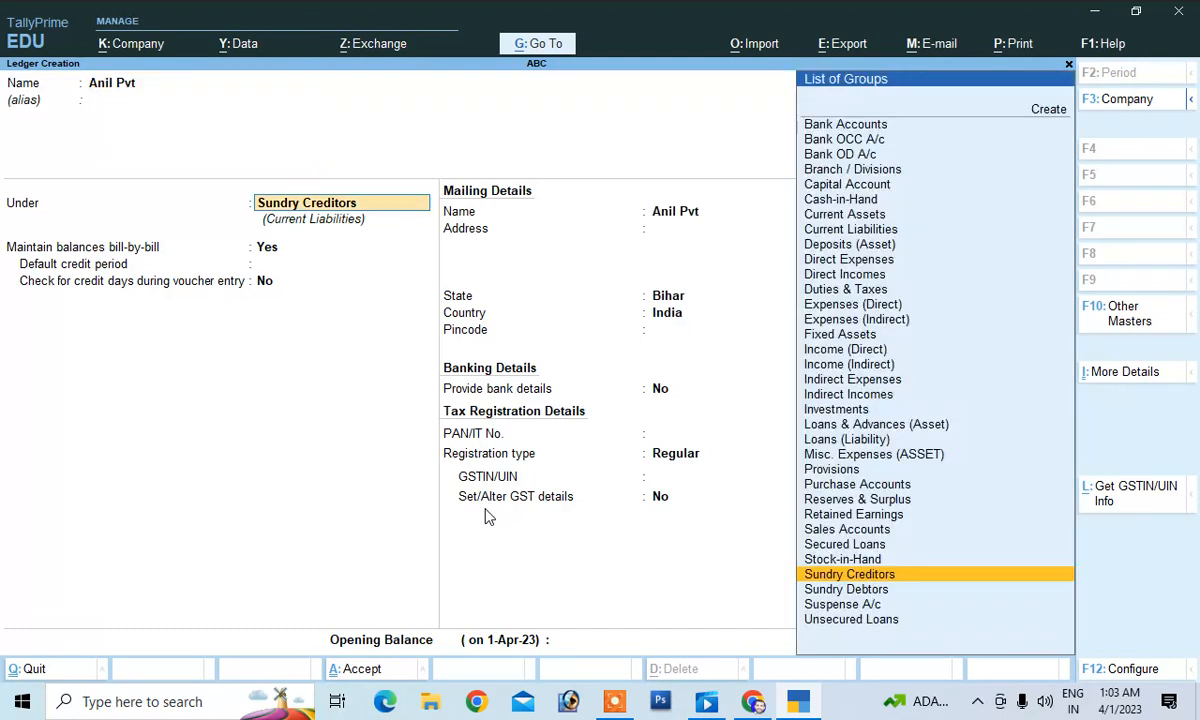
text(S)
key(Down)
key(Down)
key(Down)
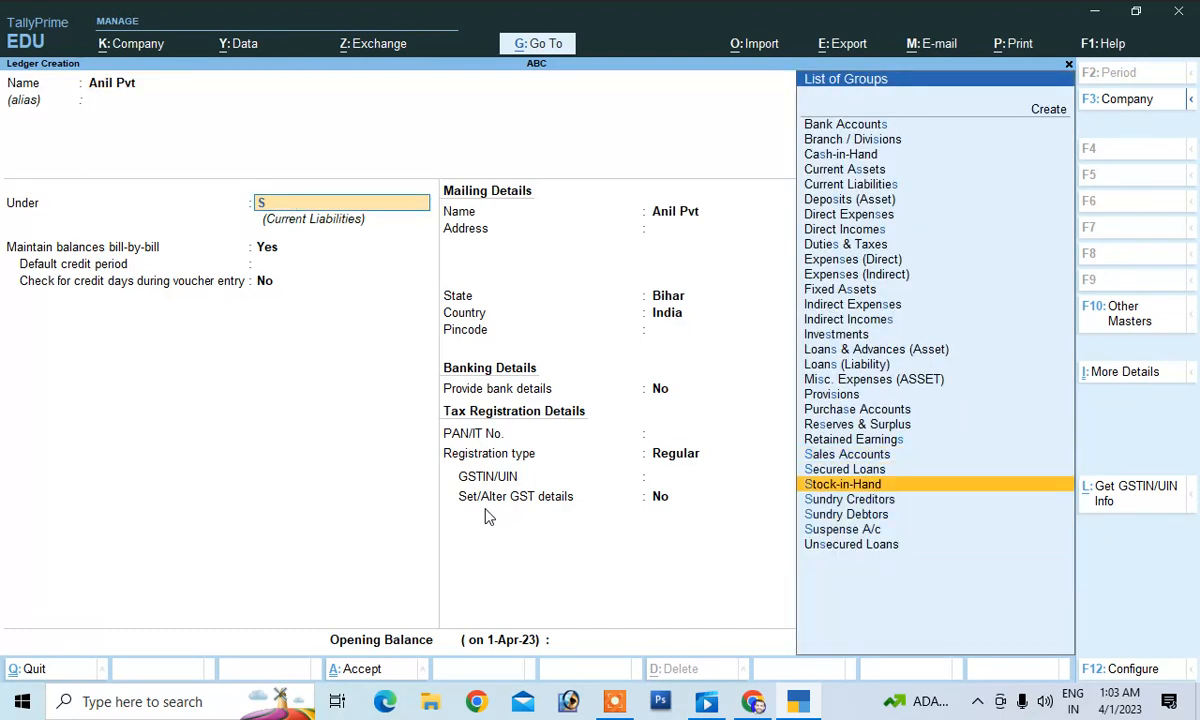
key(Return)
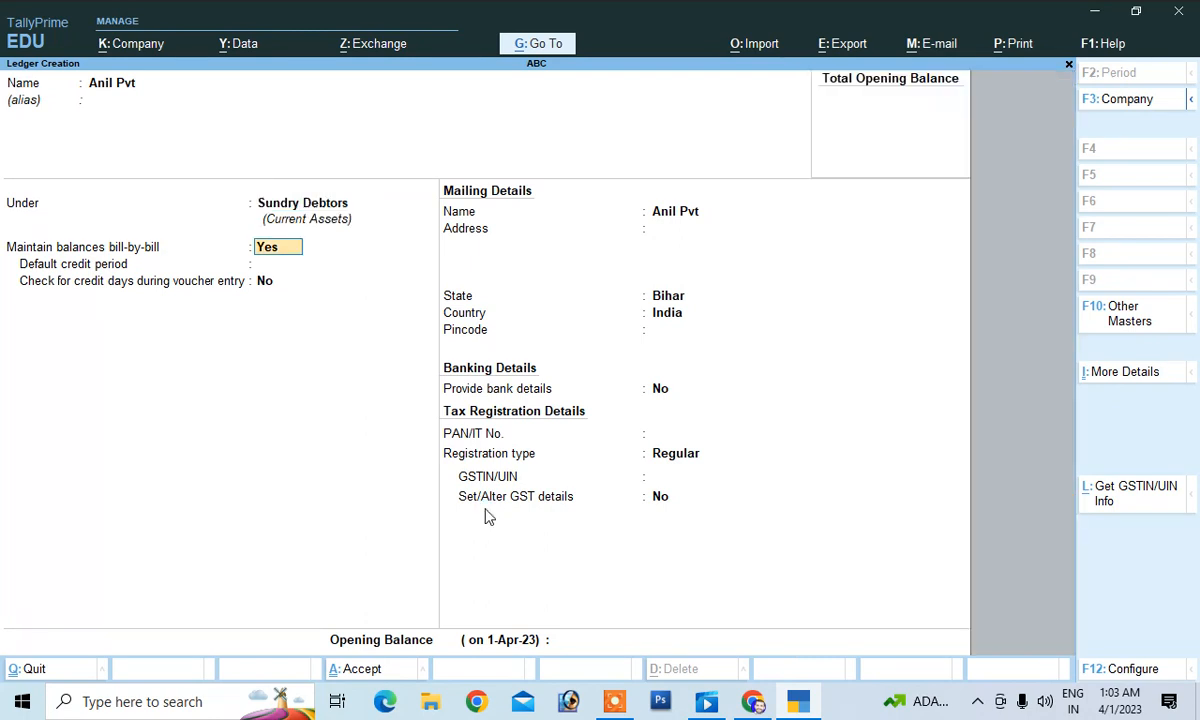
Set the state of the Anil Pvt ledger to Delhi, save it with the remaining defaults, and return to the Gateway of Tally.
key(Return)
key(Return)
key(Return)
key(Return)
key(Return)
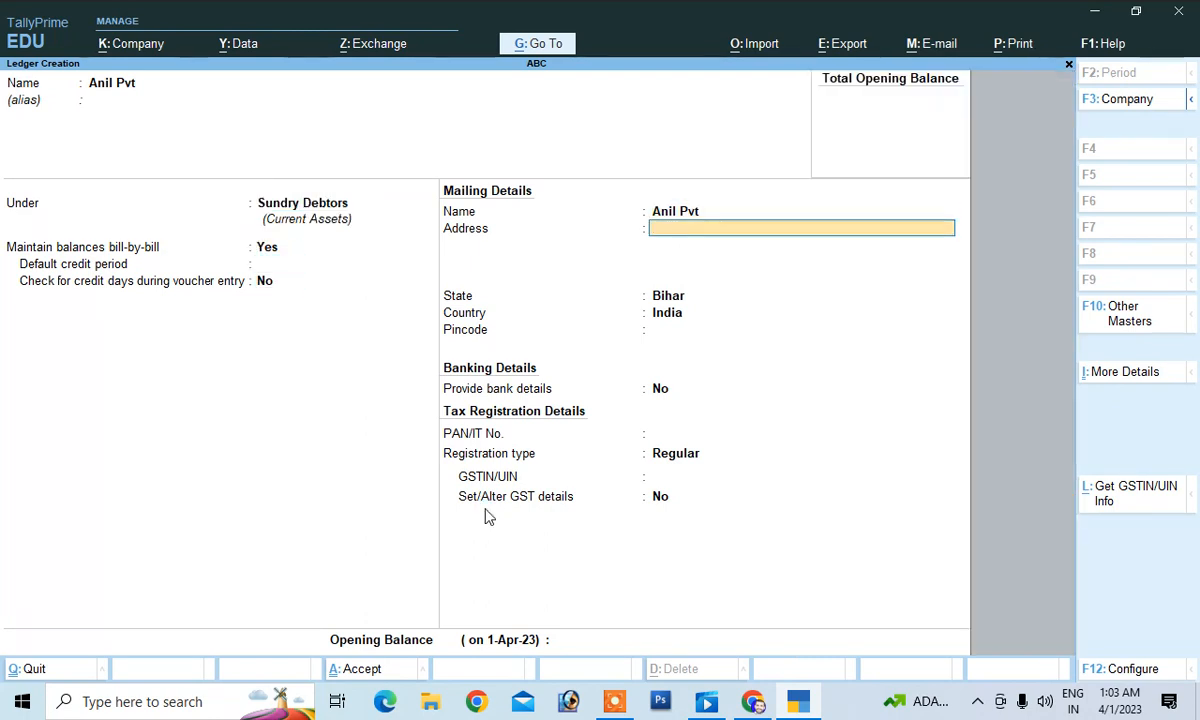
key(Down)
key(Down)
key(Down)
key(Down)
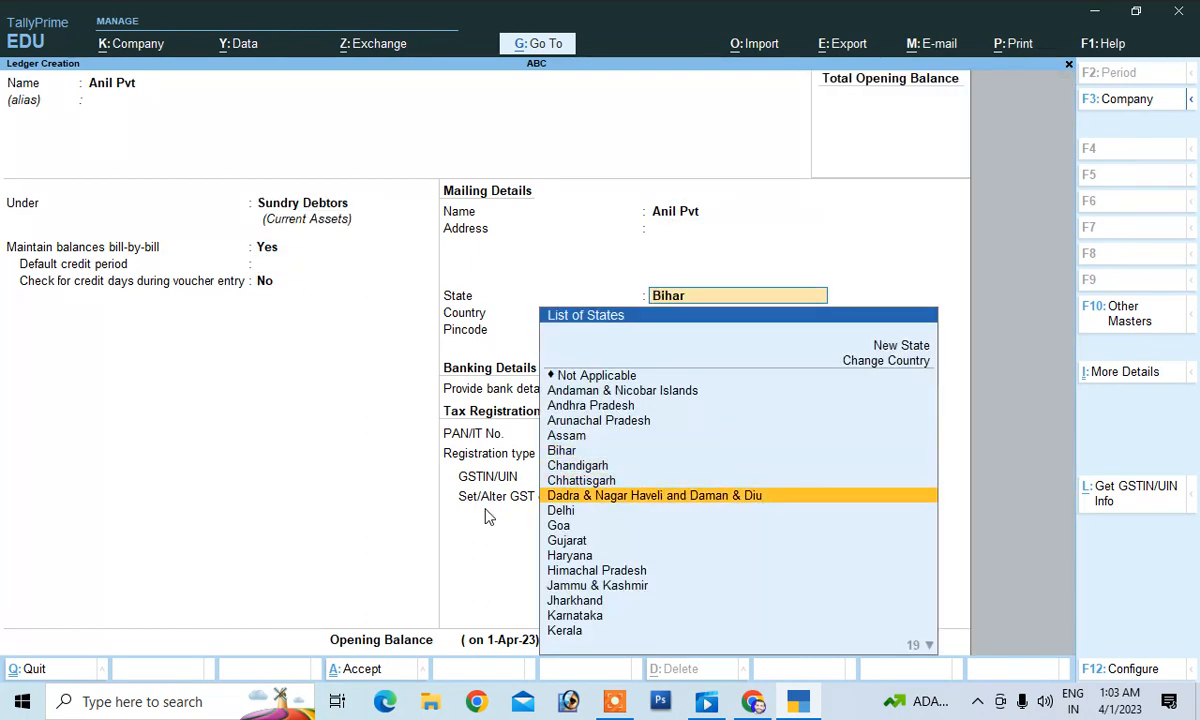
key(Return)
key(Return)
key(Return)
key(Return)
key(Return)
key(Return)
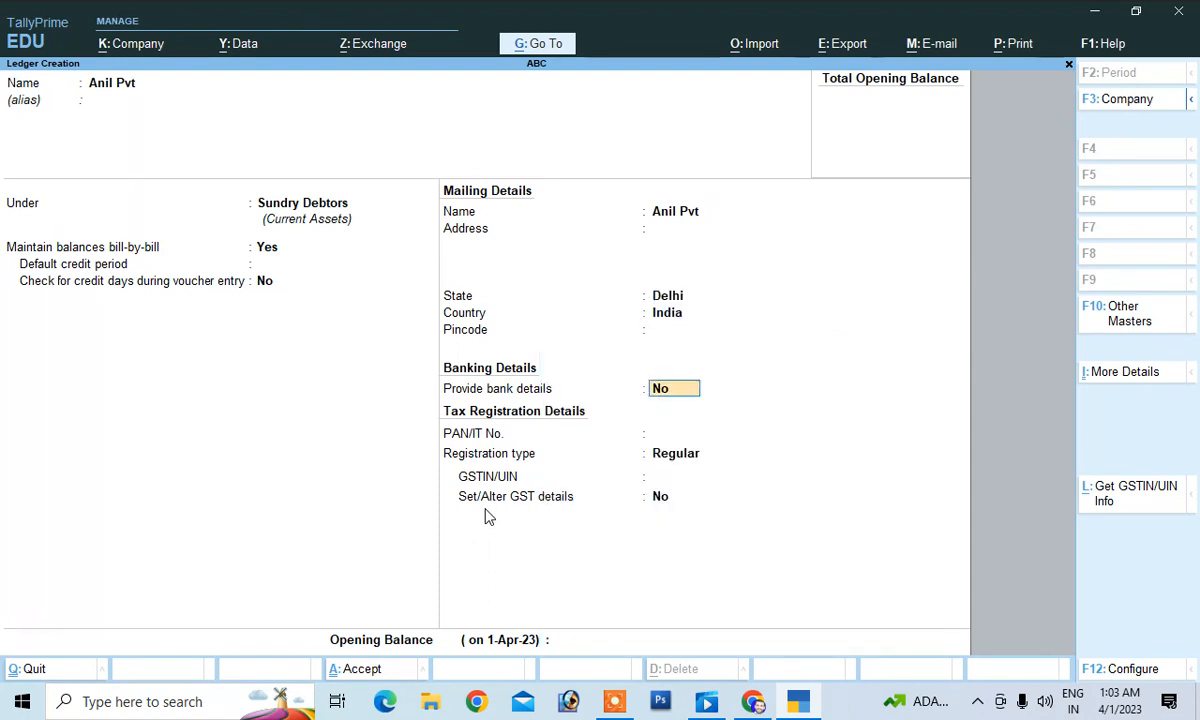
key(Return)
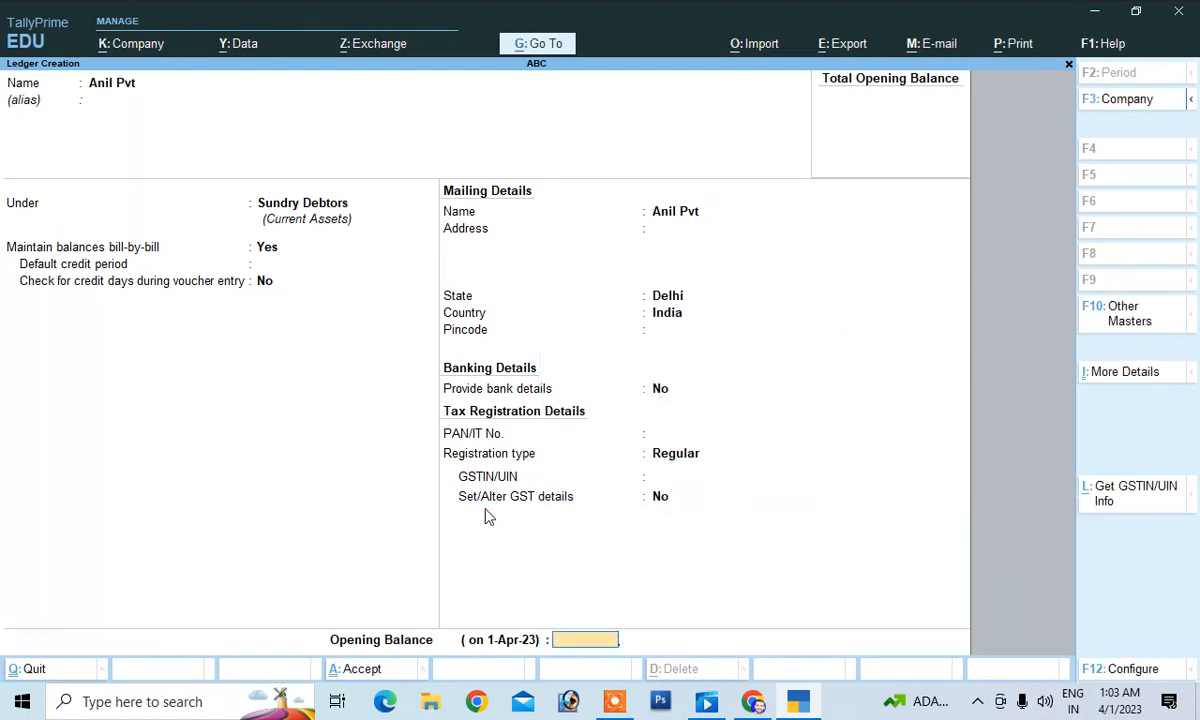
key(Return)
key(Return)
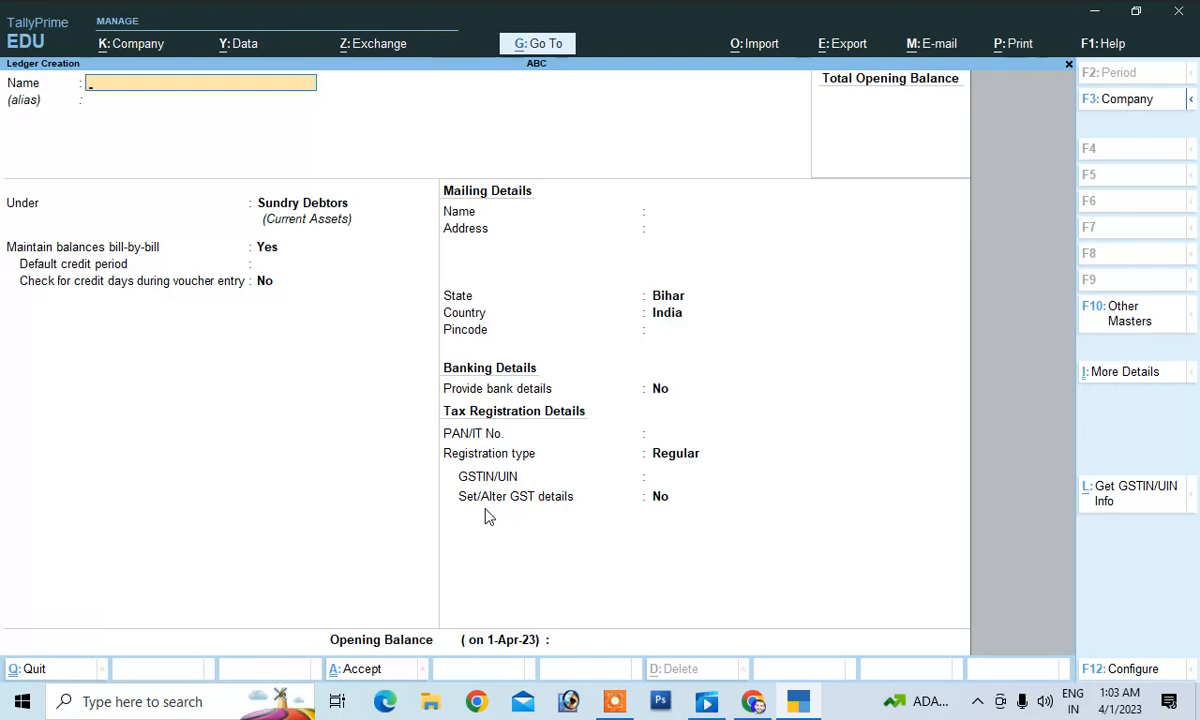
key(Escape)
key(Escape)
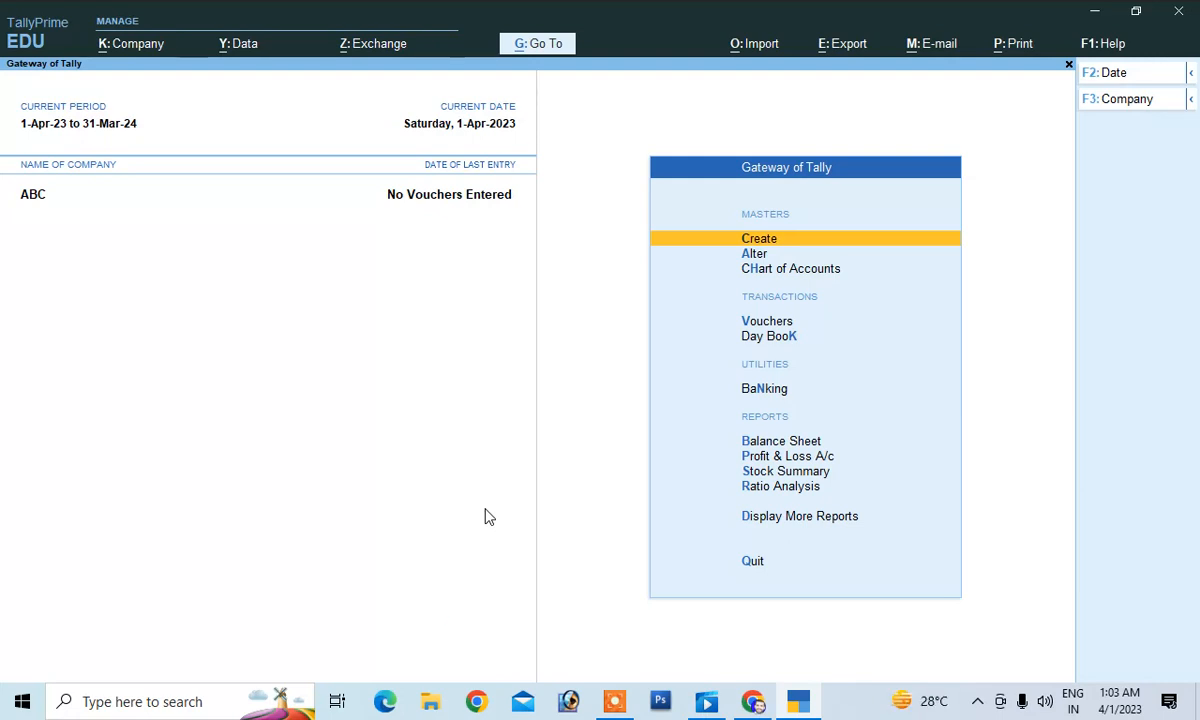
Create a simple unit with symbol pc and formal name Piece, UQC Not Applicable and 0 decimal places.
key(Return)
key(Down)
key(Down)
key(Down)
key(Down)
key(Down)
key(Down)
key(Down)
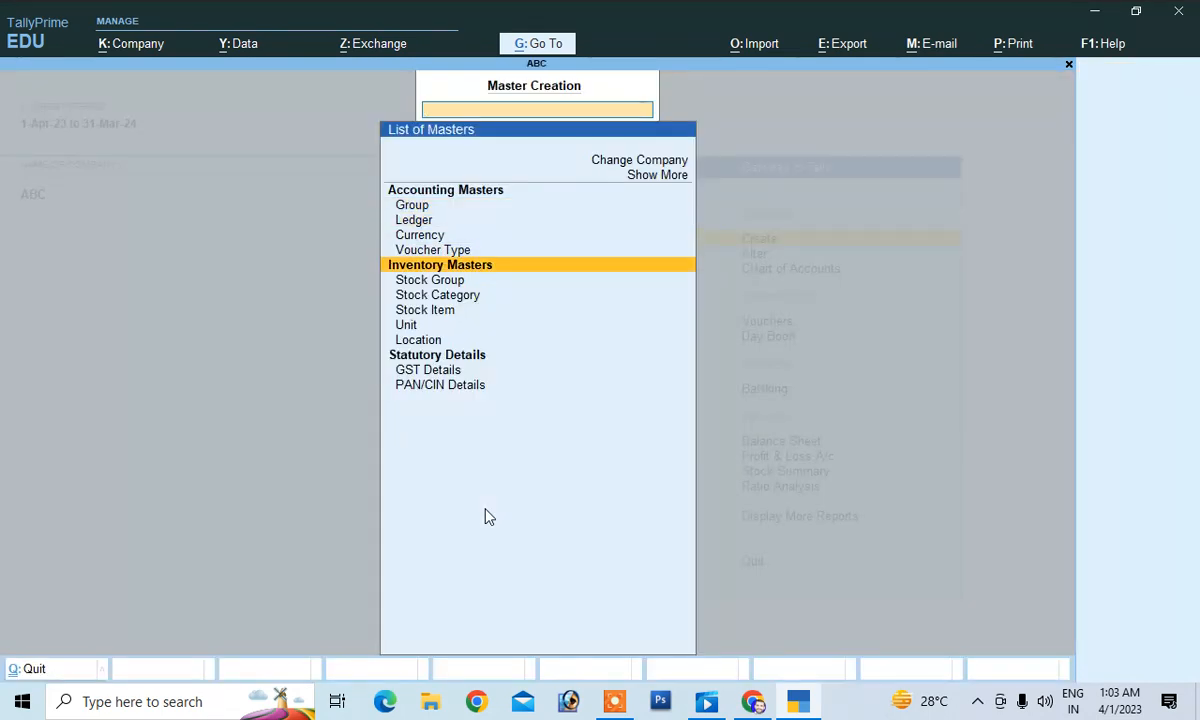
key(Return)
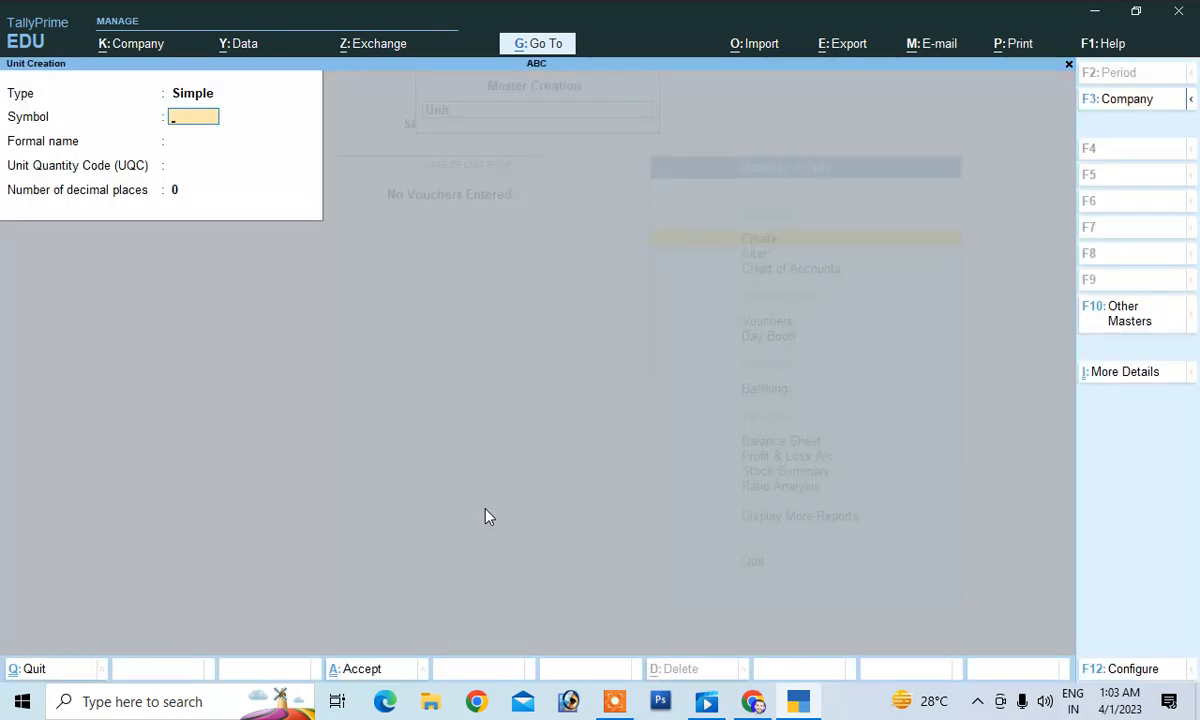
text(pc)
key(Return)
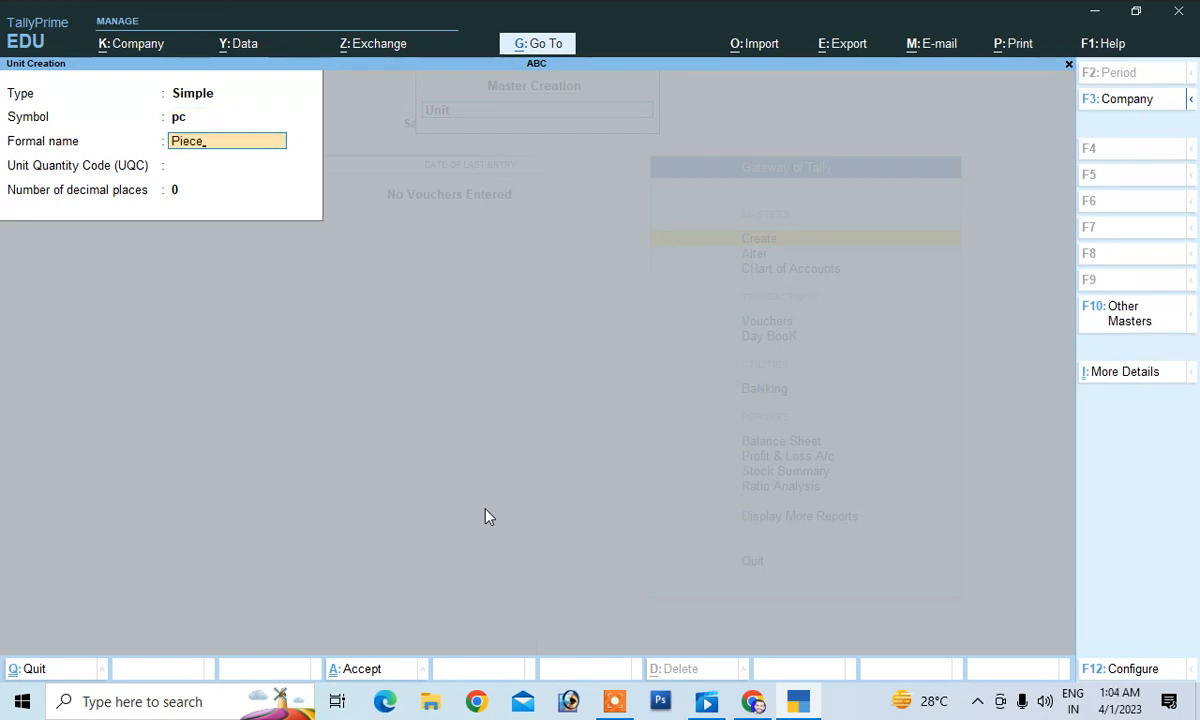
key(Return)
key(Return)
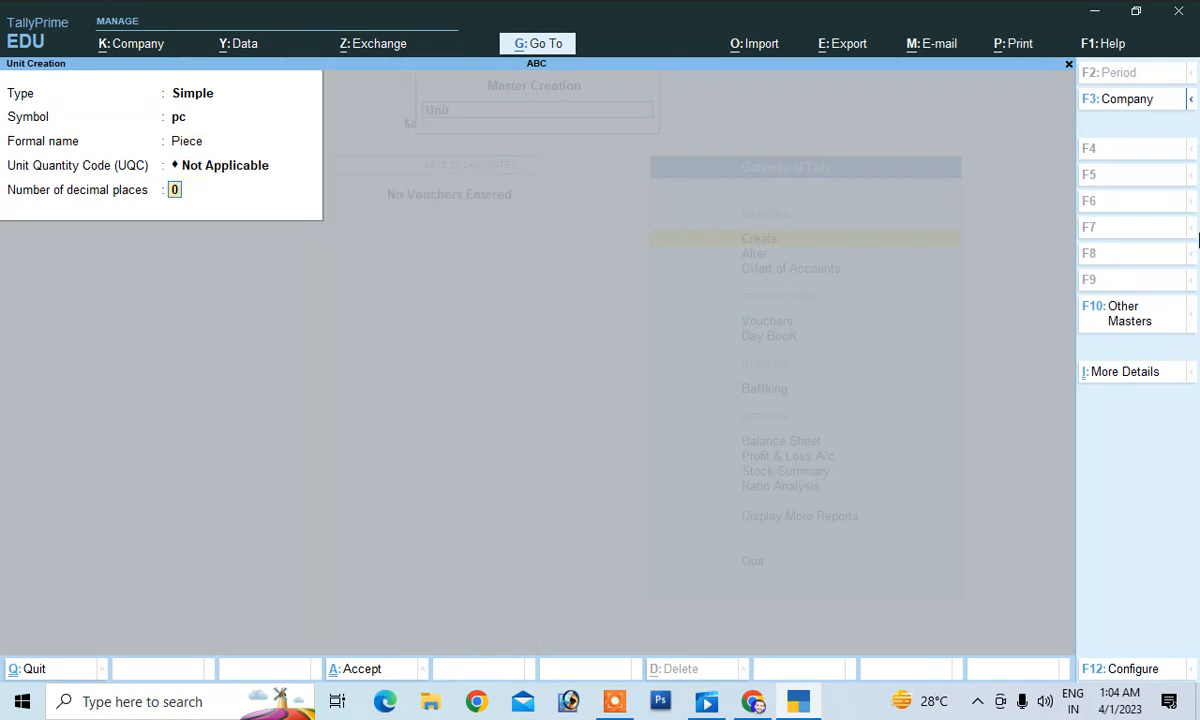
key(Return)
key(Return)
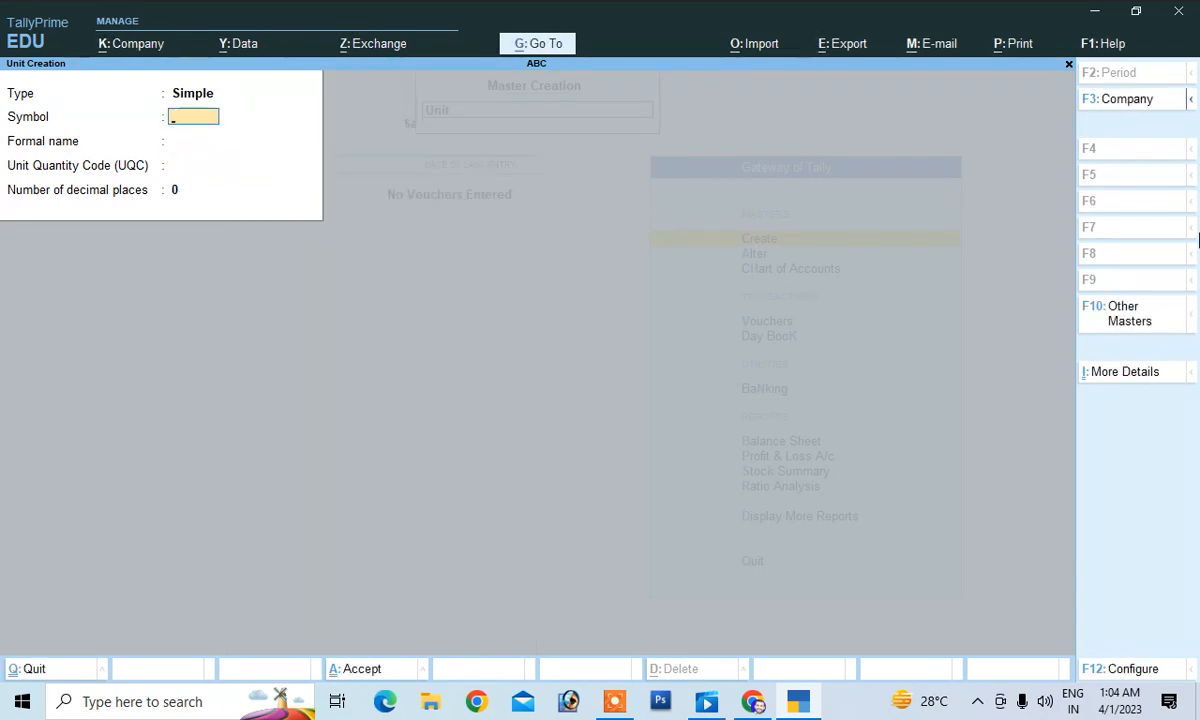
key(Escape)
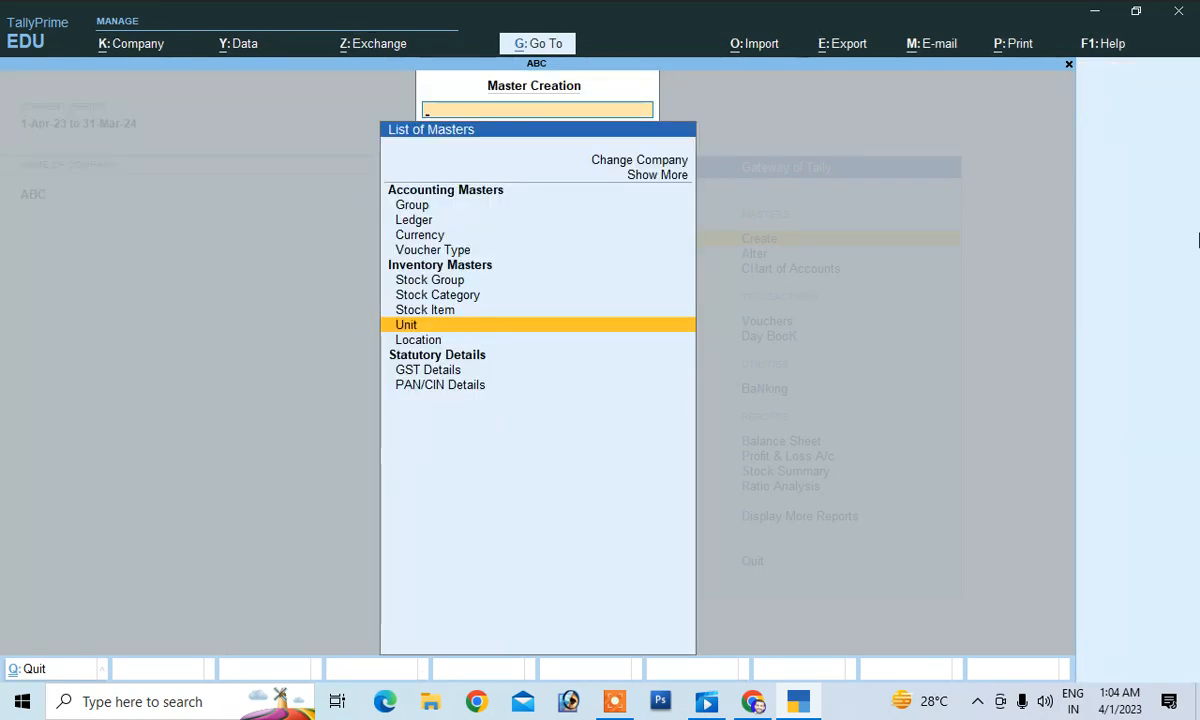
Start a stock item named Mouse under Primary, with pc as its unit.
key(Up)
key(Return)
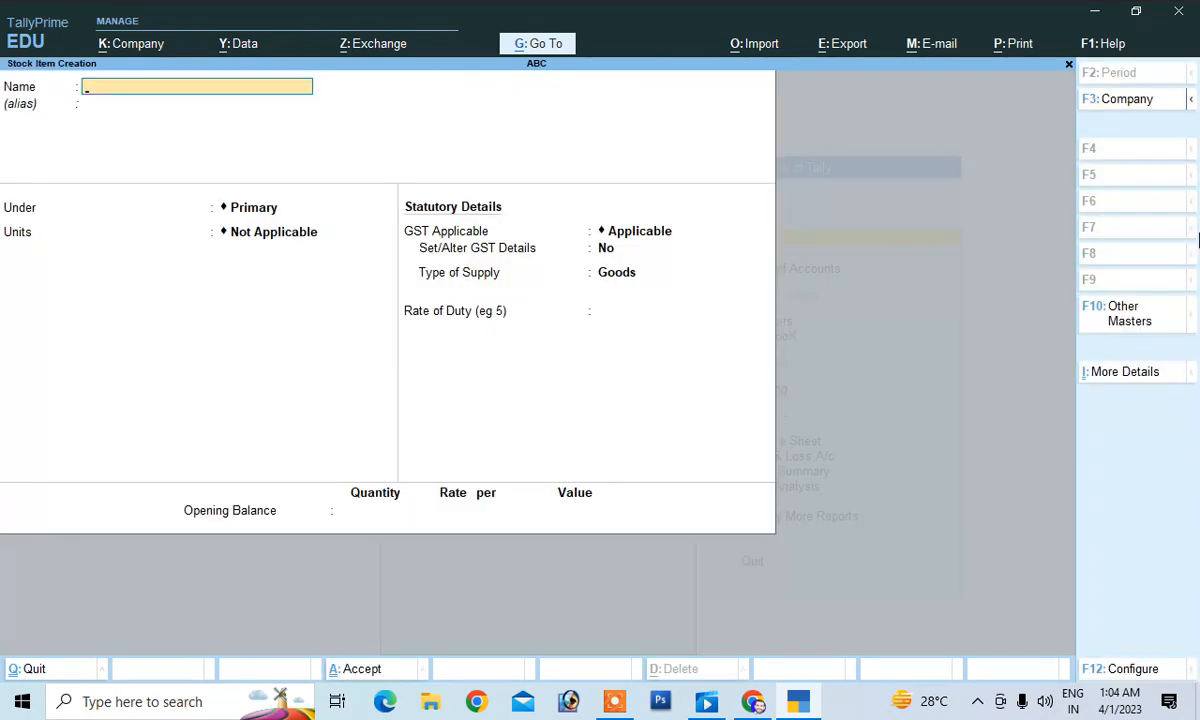
text(Mouse)
key(Return)
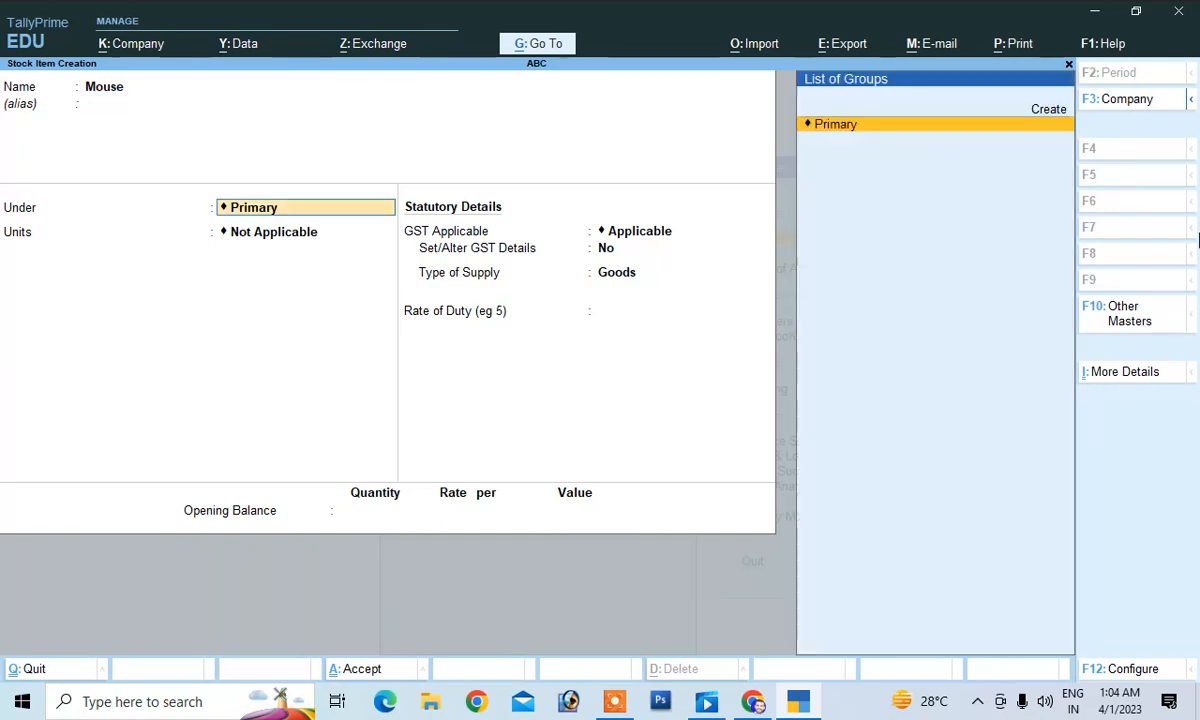
key(Return)
key(Down)
key(Return)
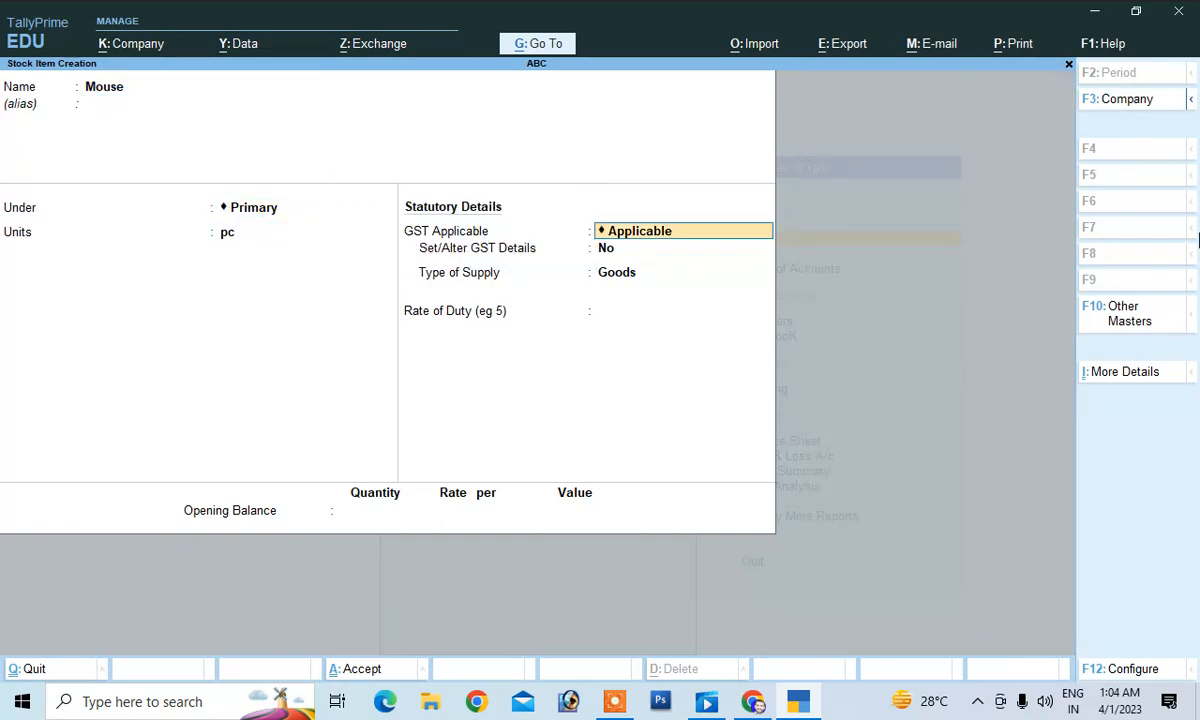
Keep GST applicable for Mouse and open its GST details, entering description Goods and HSN/SAC 4589, with non-GST goods left at No.
key(Return)
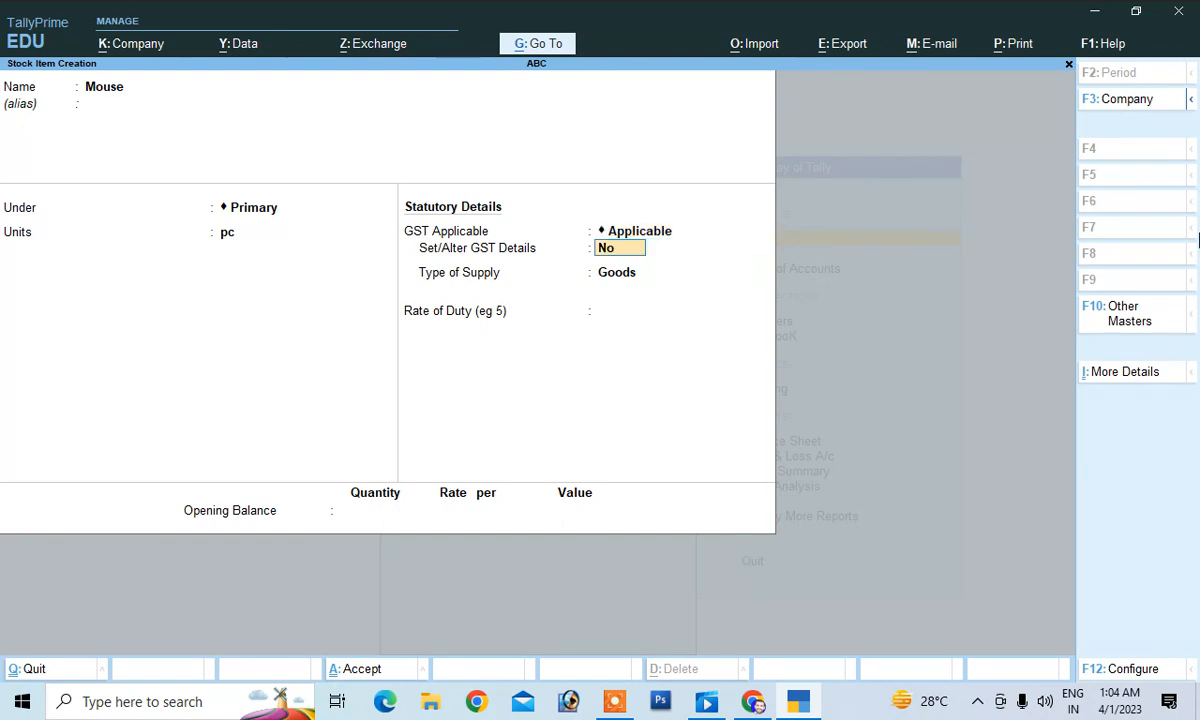
text(y)
key(Return)
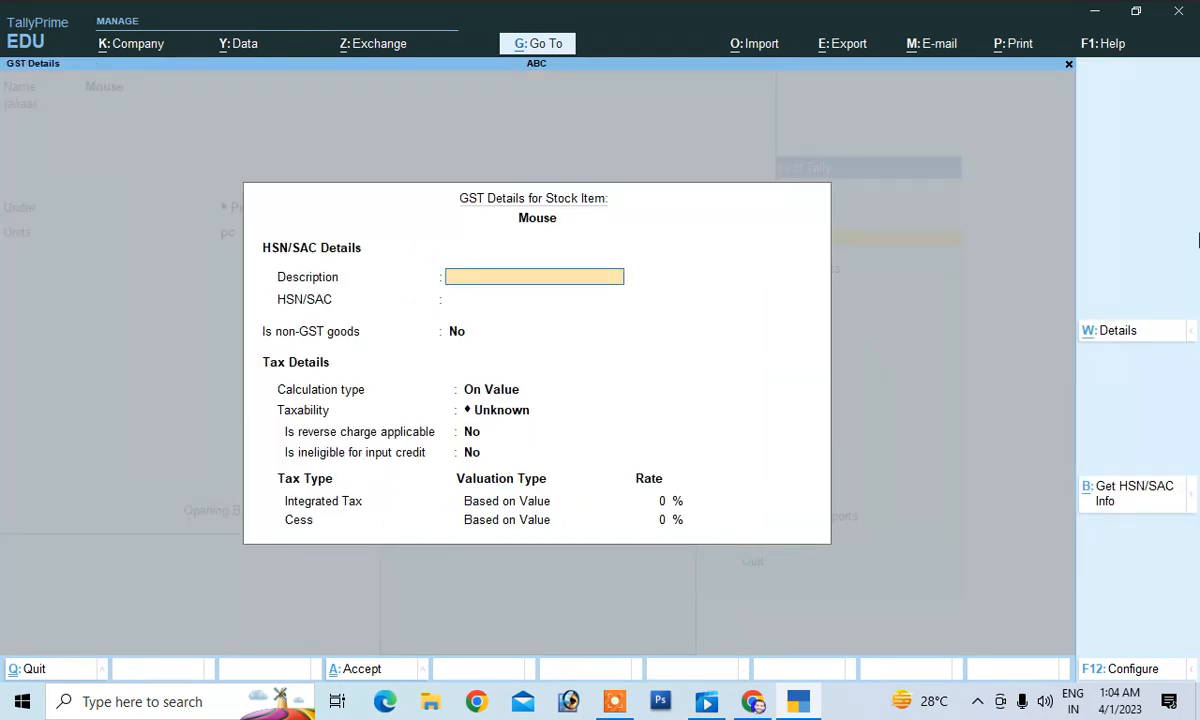
text(Goods)
key(Return)
text(4589)
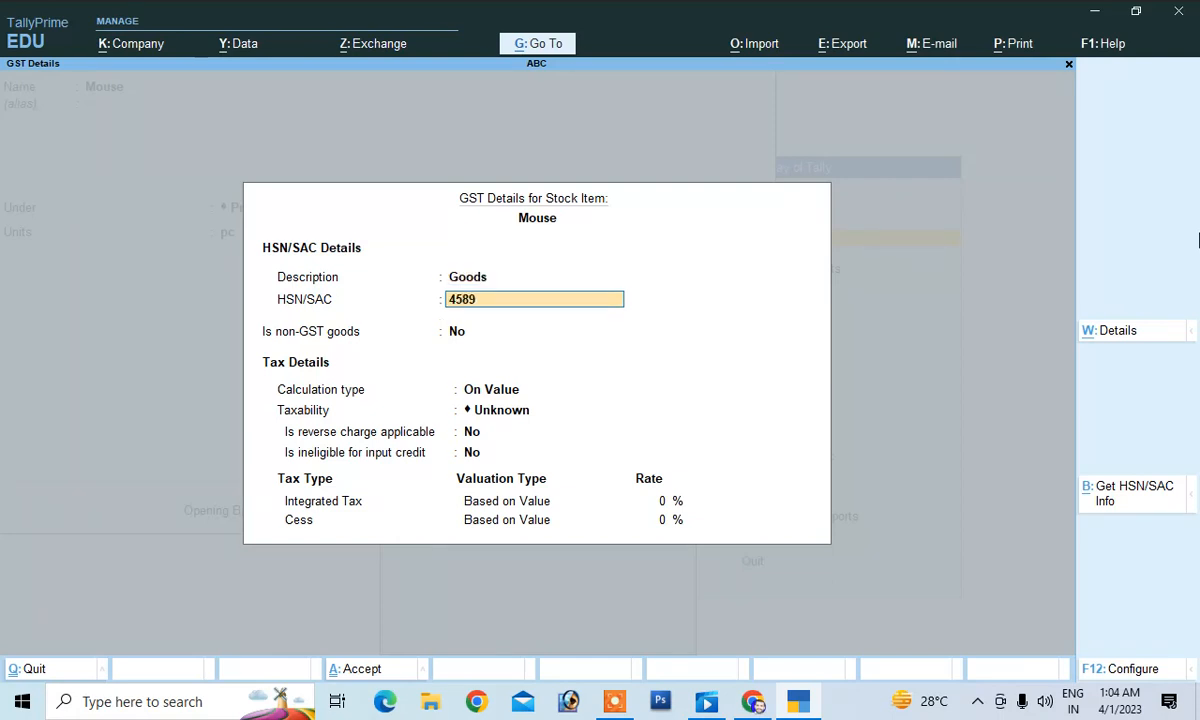
key(Return)
key(Return)
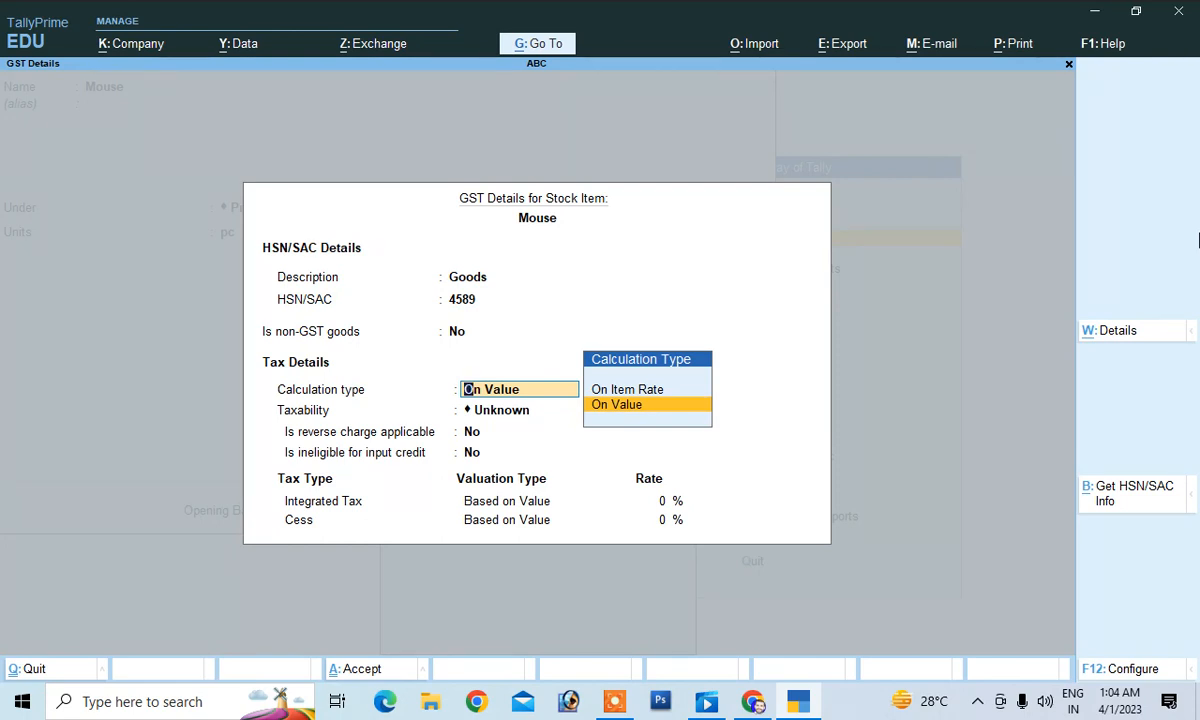
Set Mouse's tax details to On Value, Taxable and 18% integrated tax, keeping the remaining defaults.
key(Return)
key(Down)
key(Down)
key(Down)
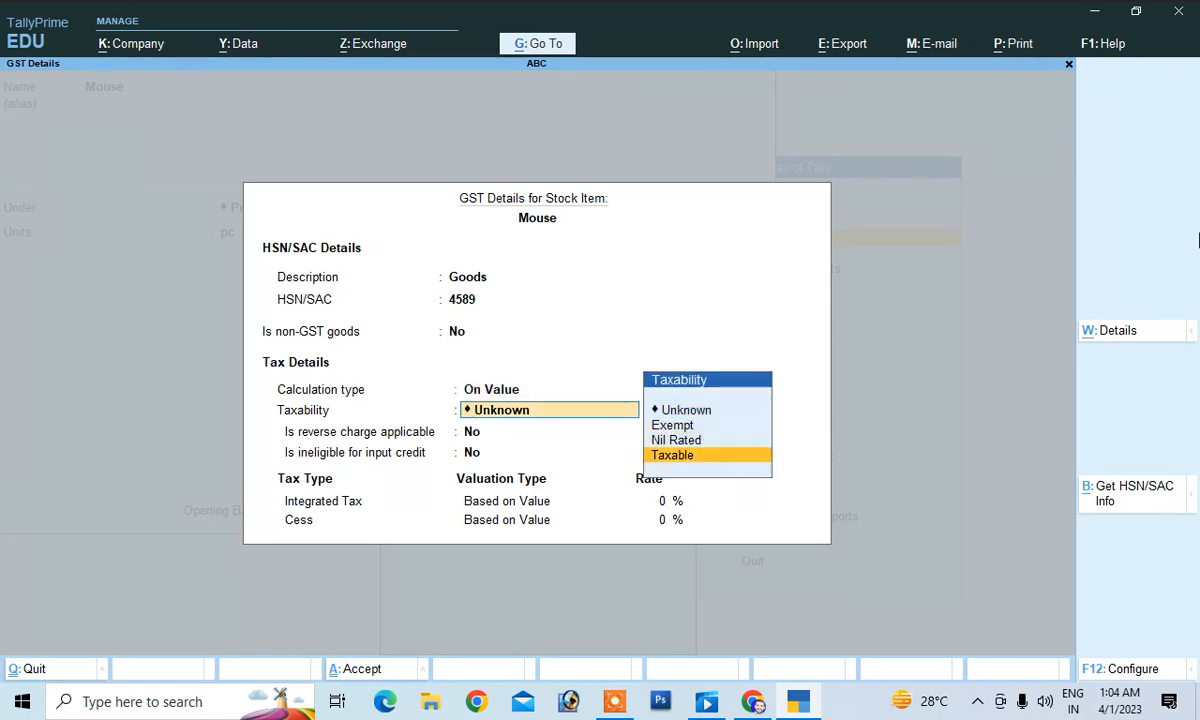
key(Return)
key(Return)
key(Return)
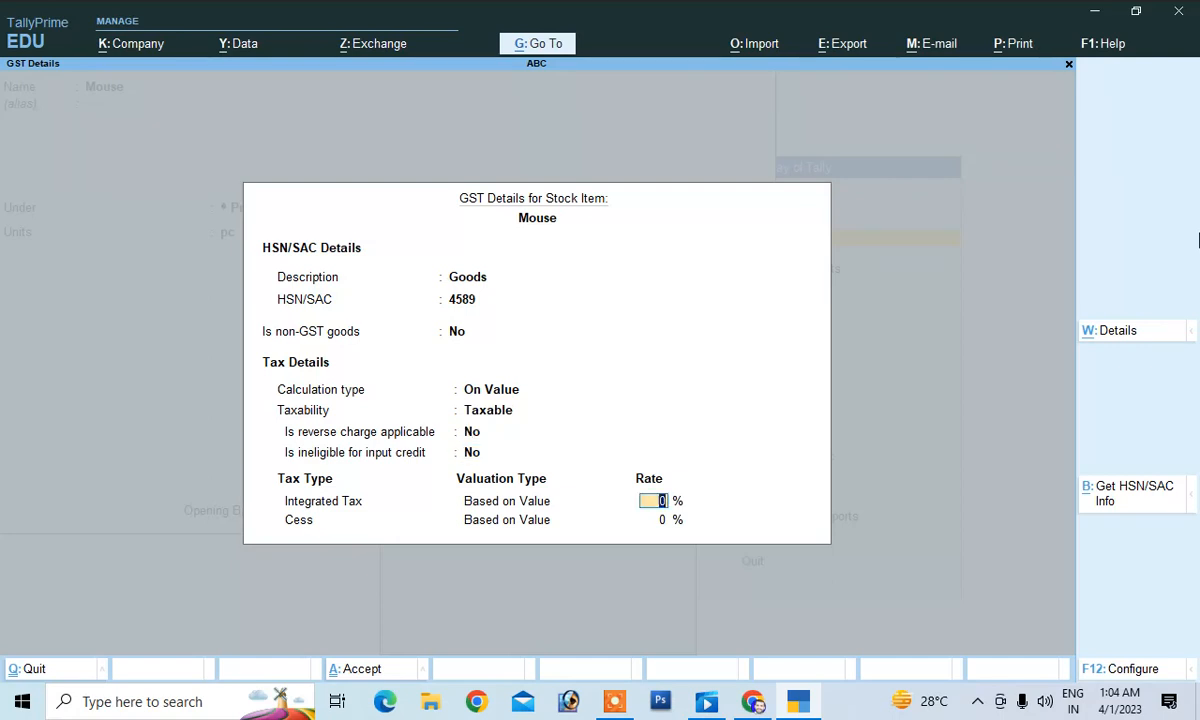
text(18)
key(Return)
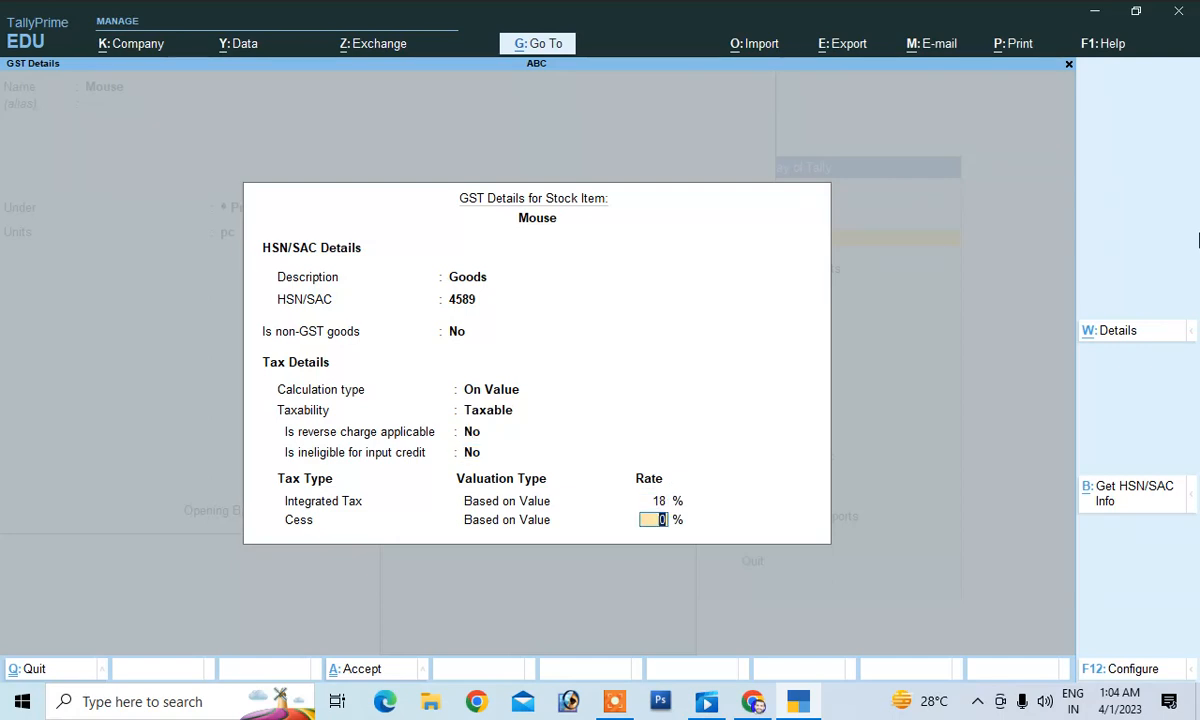
key(Return)
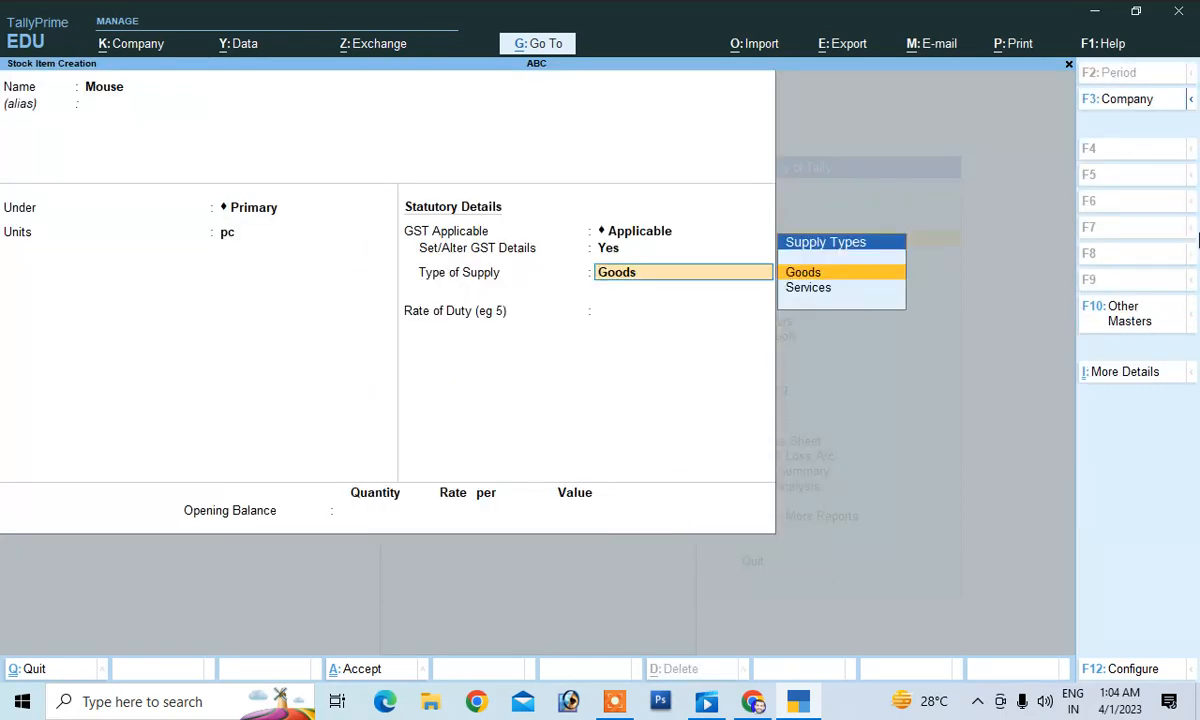
Keep Goods as Mouse's type of supply, save the stock item without an opening balance, and return to the Gateway of Tally.
key(Return)
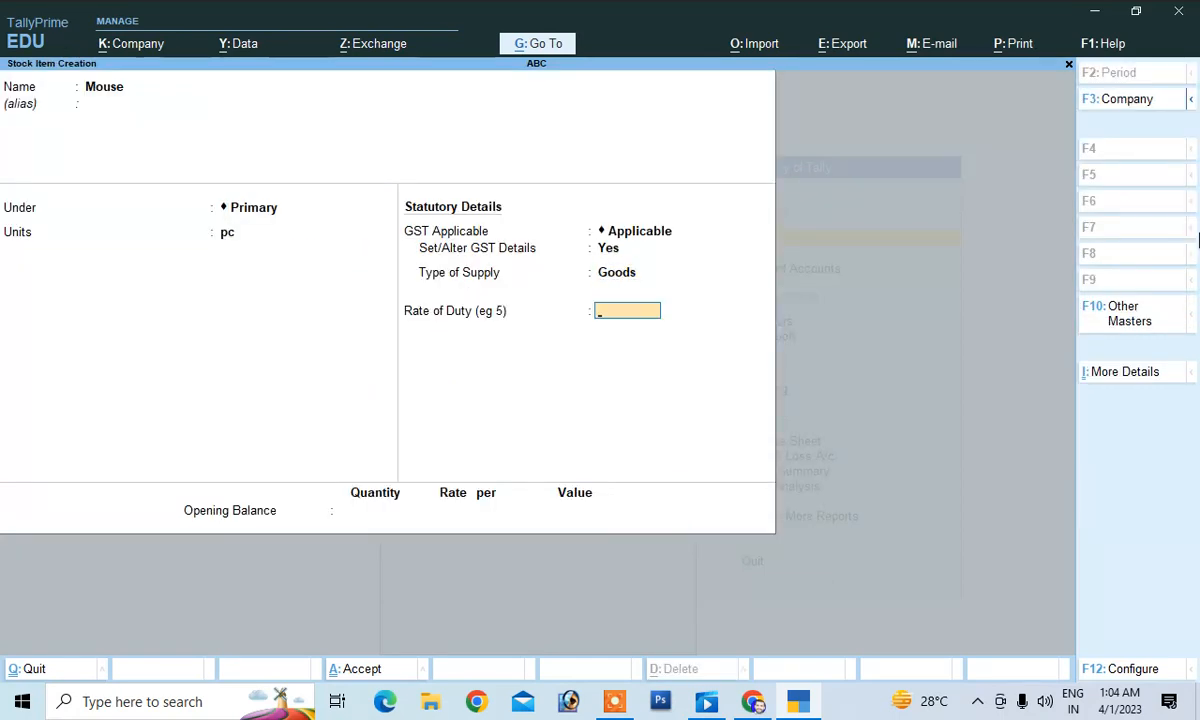
key(Return)
key(Return)
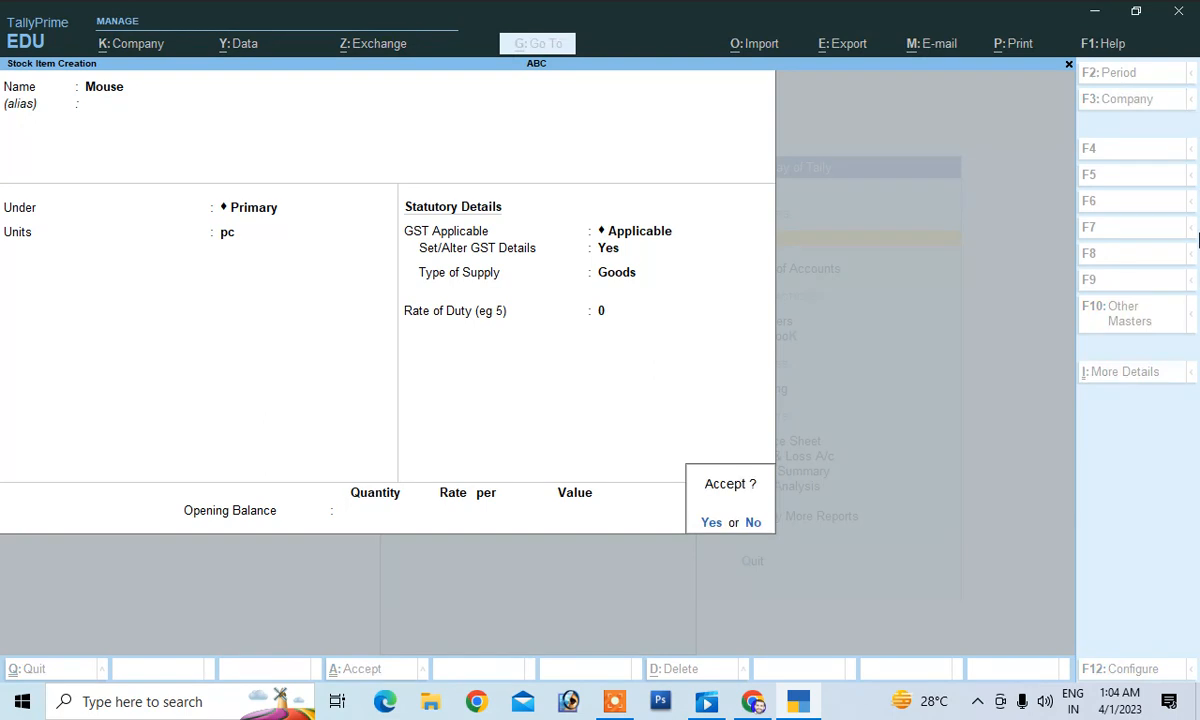
key(Return)
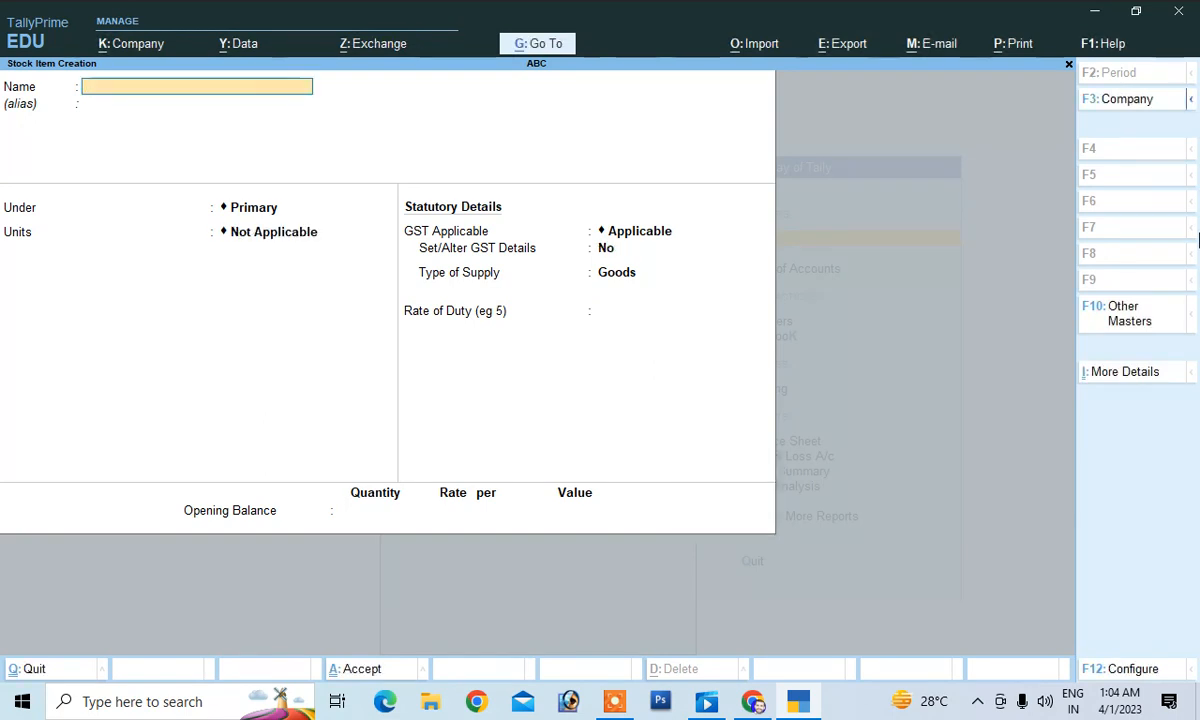
key(Escape)
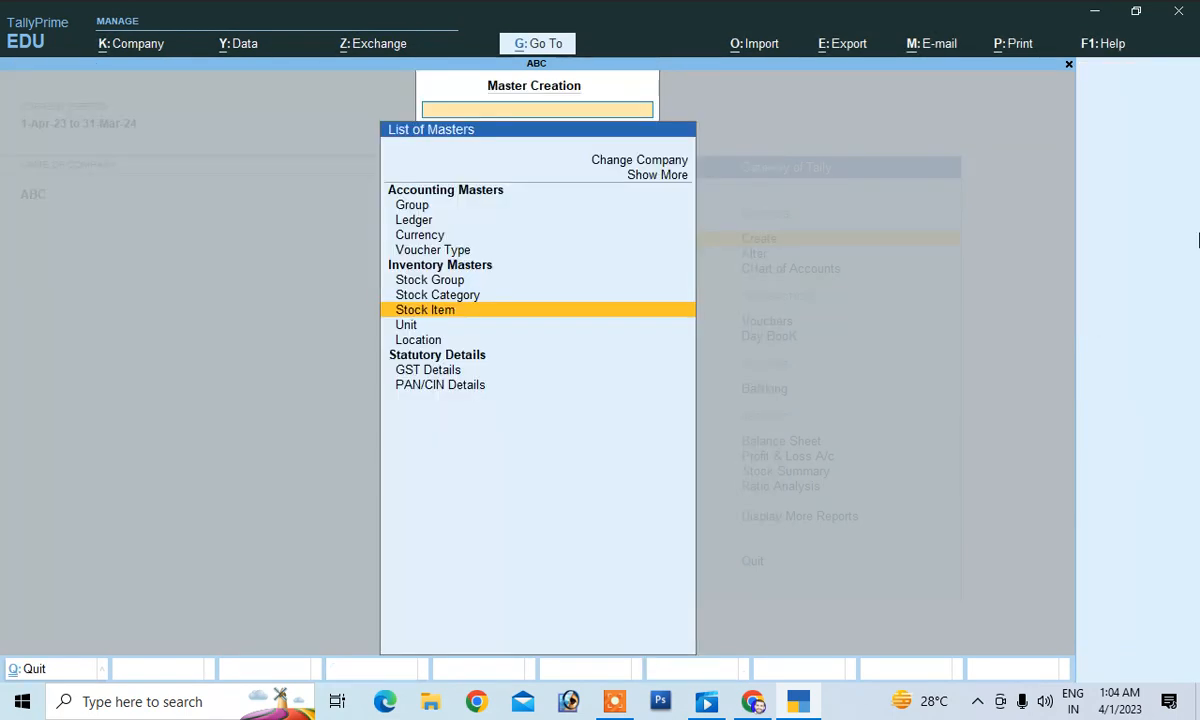
key(Escape)
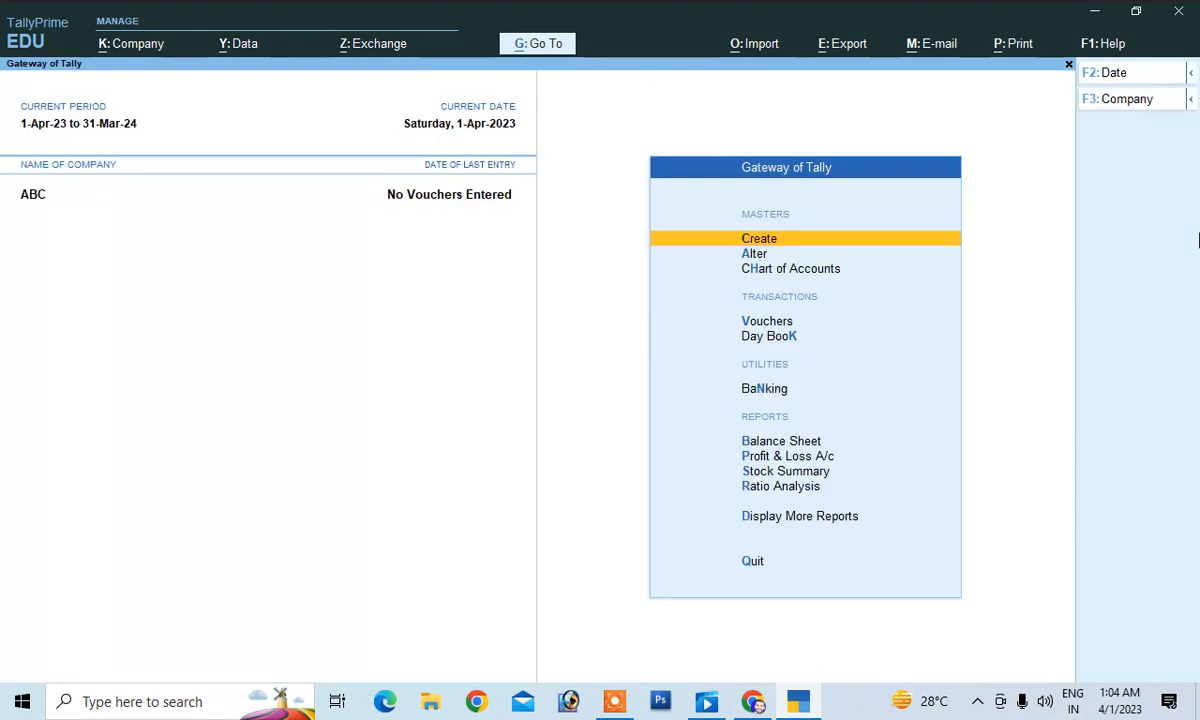
Start a purchase voucher with supplier invoice number 01 dated 1-Apr-23.
key(Down)
key(Down)
key(Down)
key(Down)
key(Up)
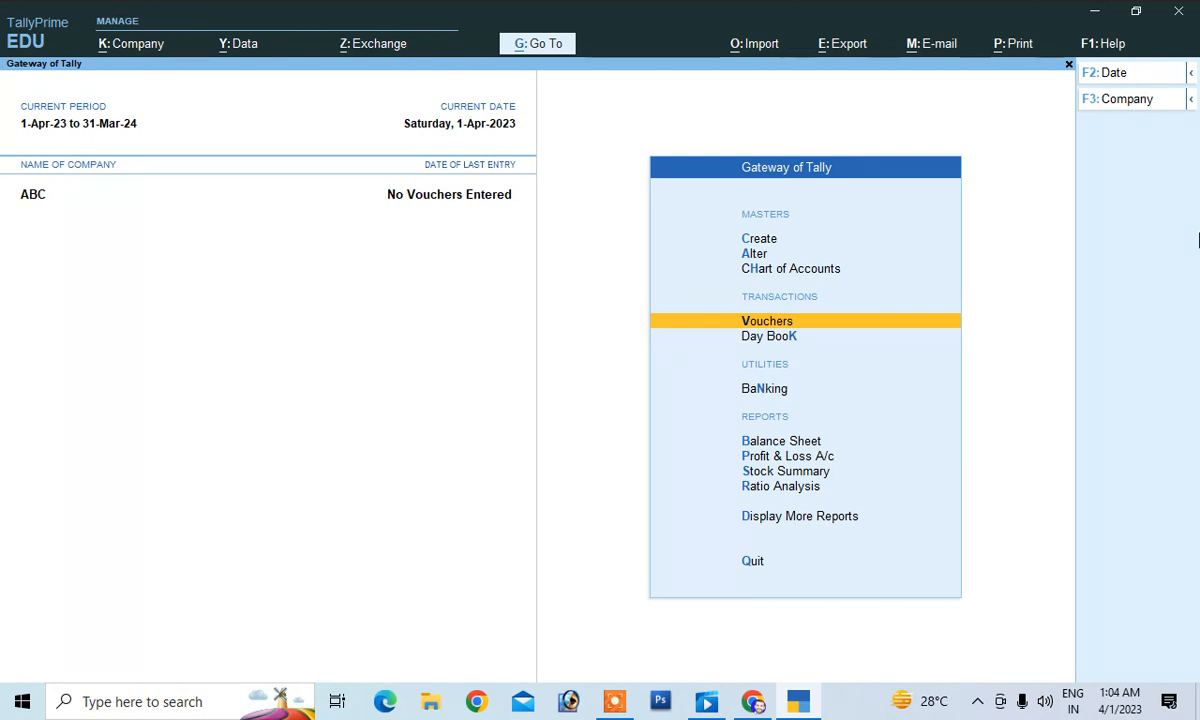
key(Return)
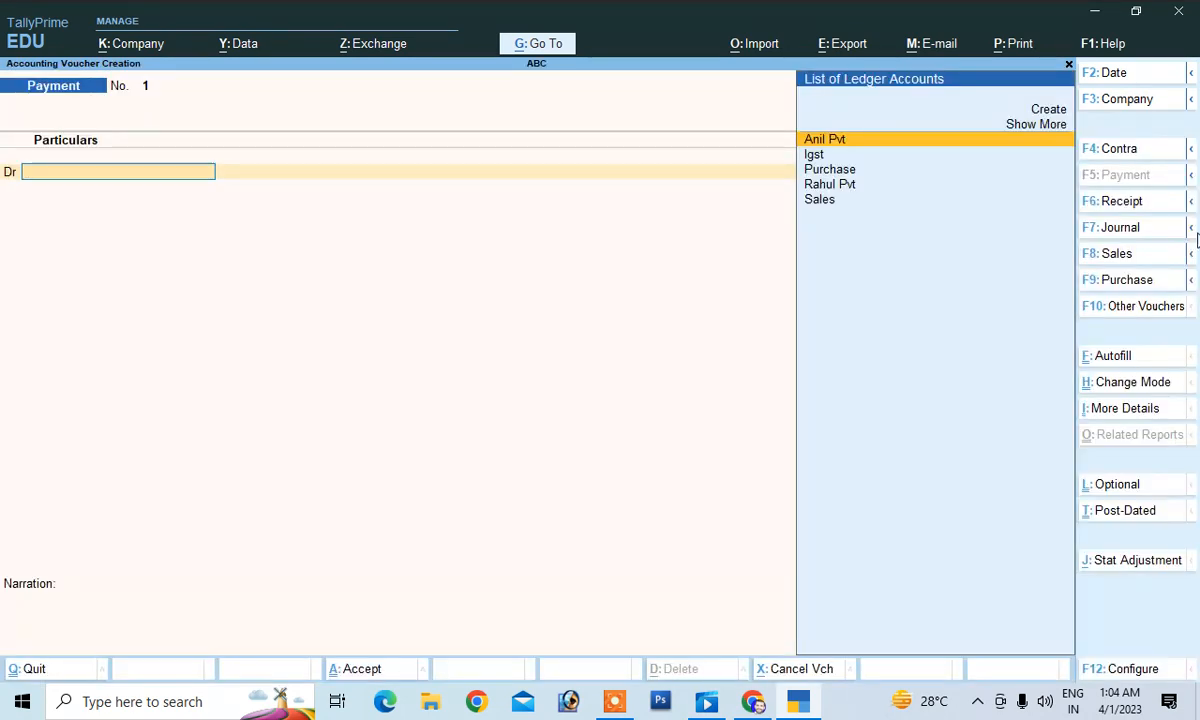
click(1097, 281)
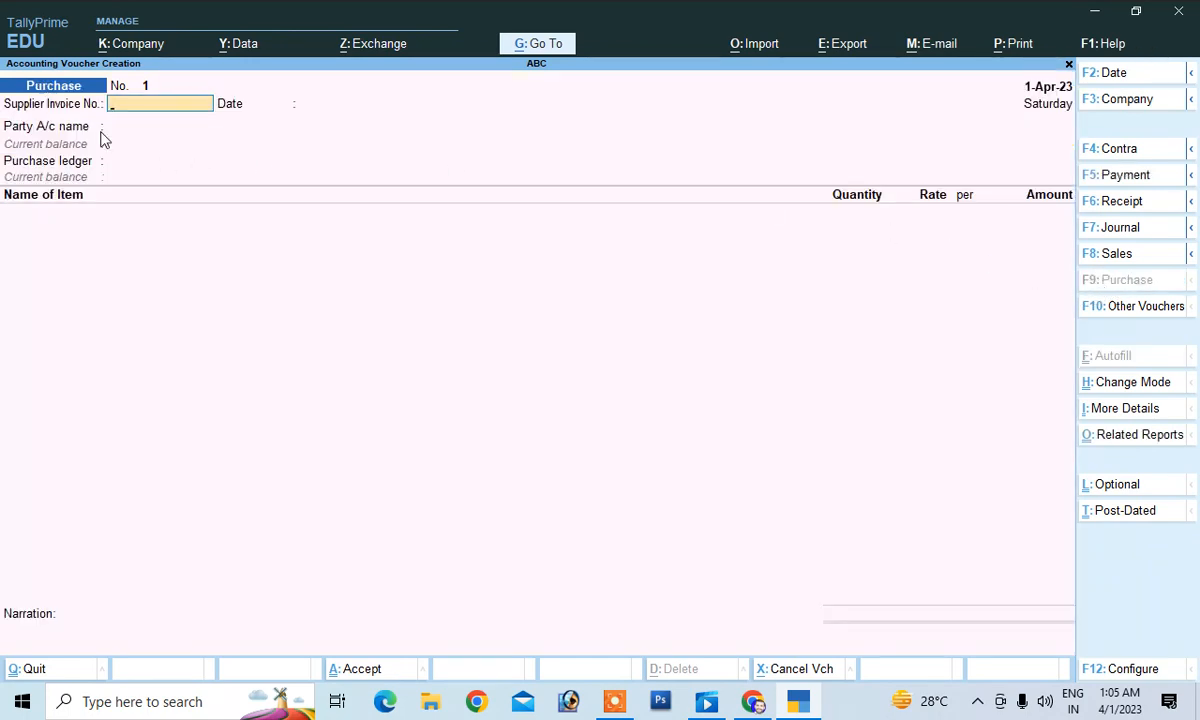
text(01)
key(Return)
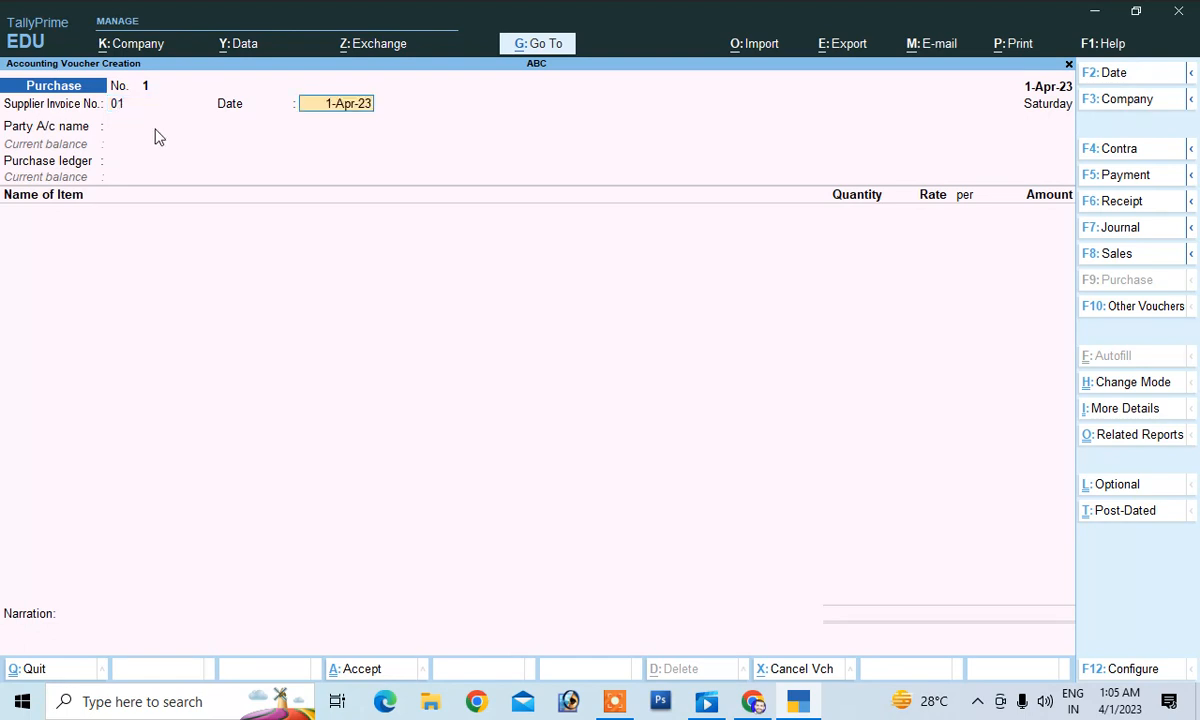
key(Return)
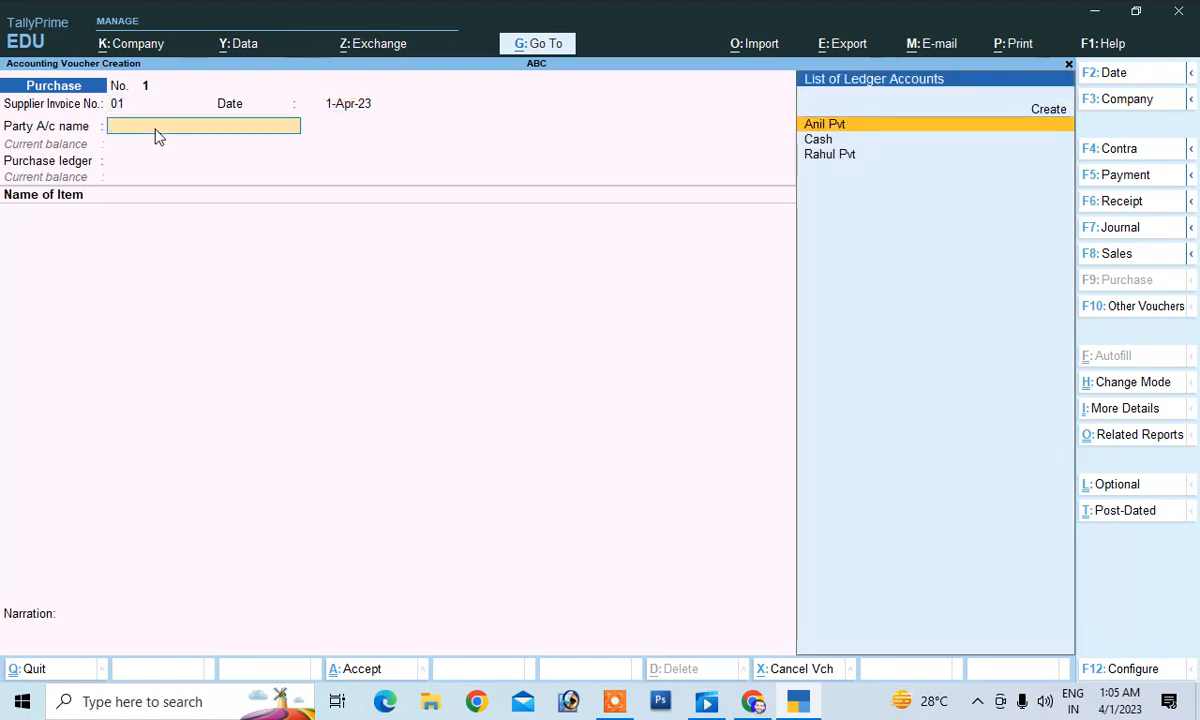
Set the voucher's party to Rahul Pvt with blank receipt details and default party details, and choose Purchase as the purchase ledger.
key(Down)
key(Down)
key(Return)
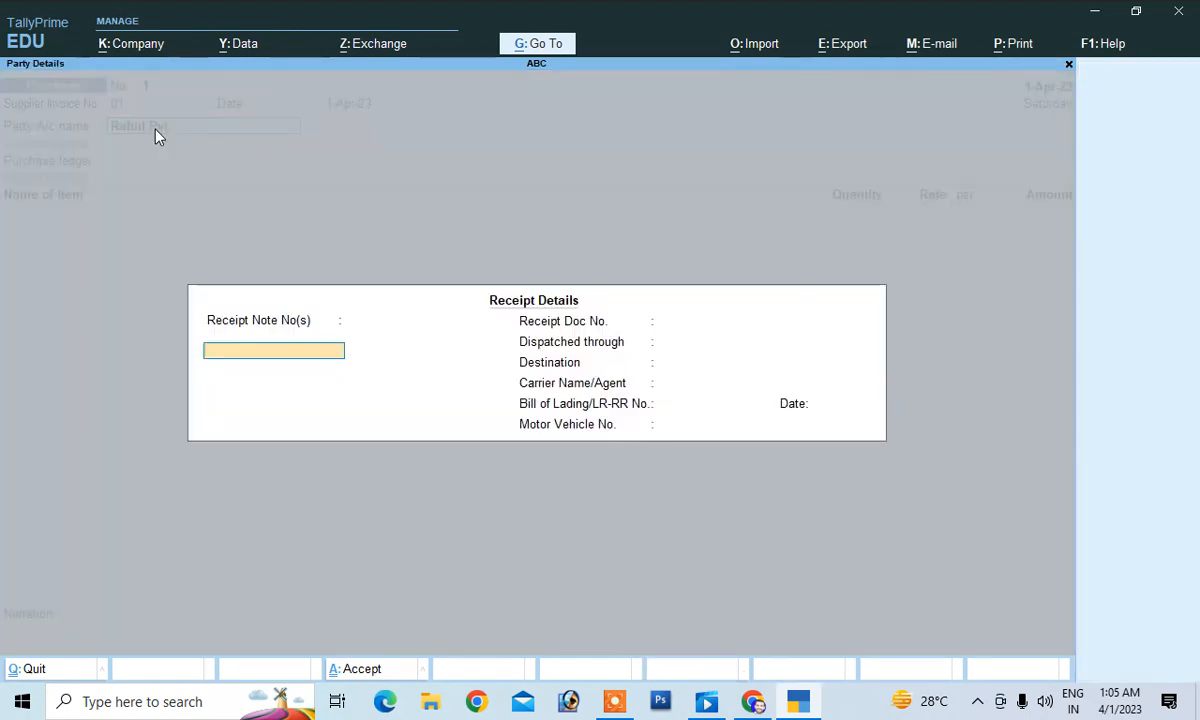
key(Return)
key(Return)
key(Return)
key(Return)
key(Return)
key(Return)
key(Return)
key(Return)
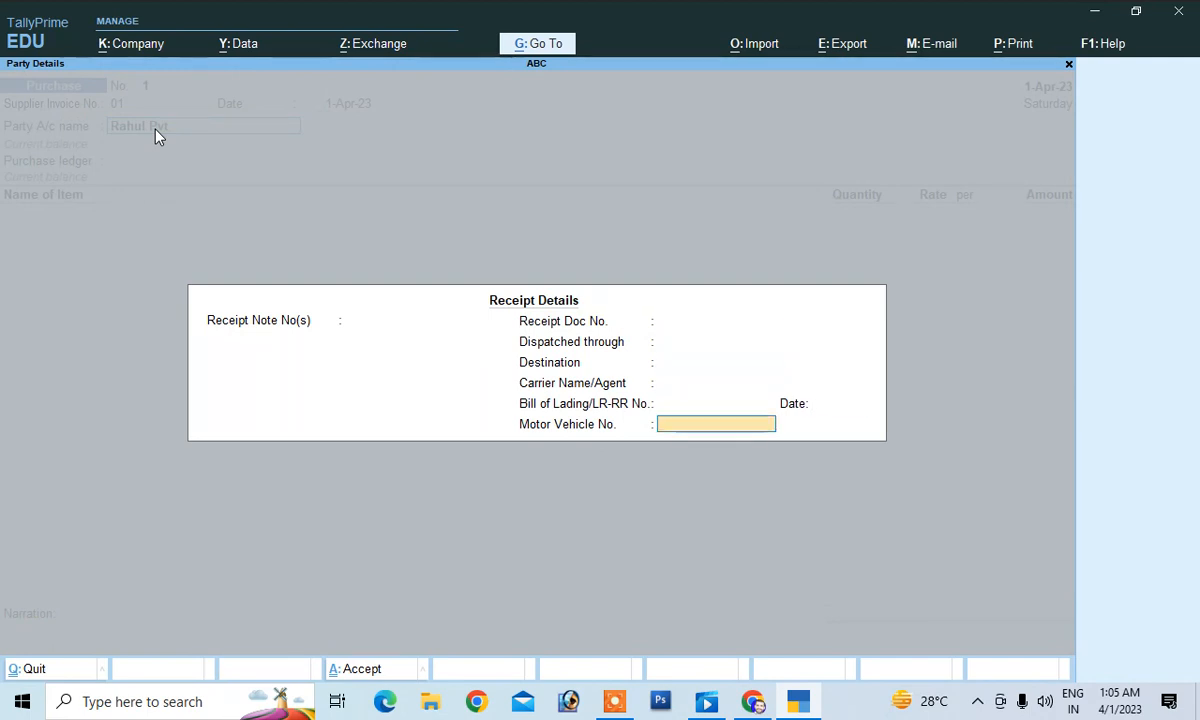
key(Return)
key(Return)
key(Return)
key(Return)
key(Return)
key(Return)
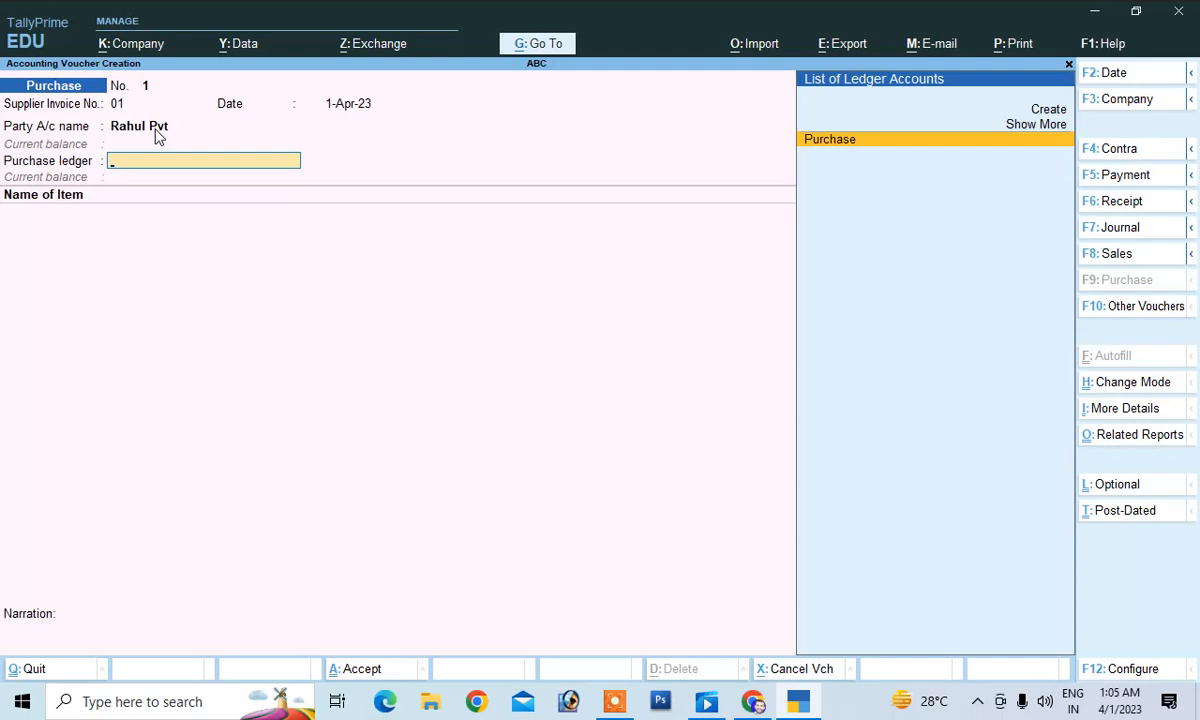
key(Return)
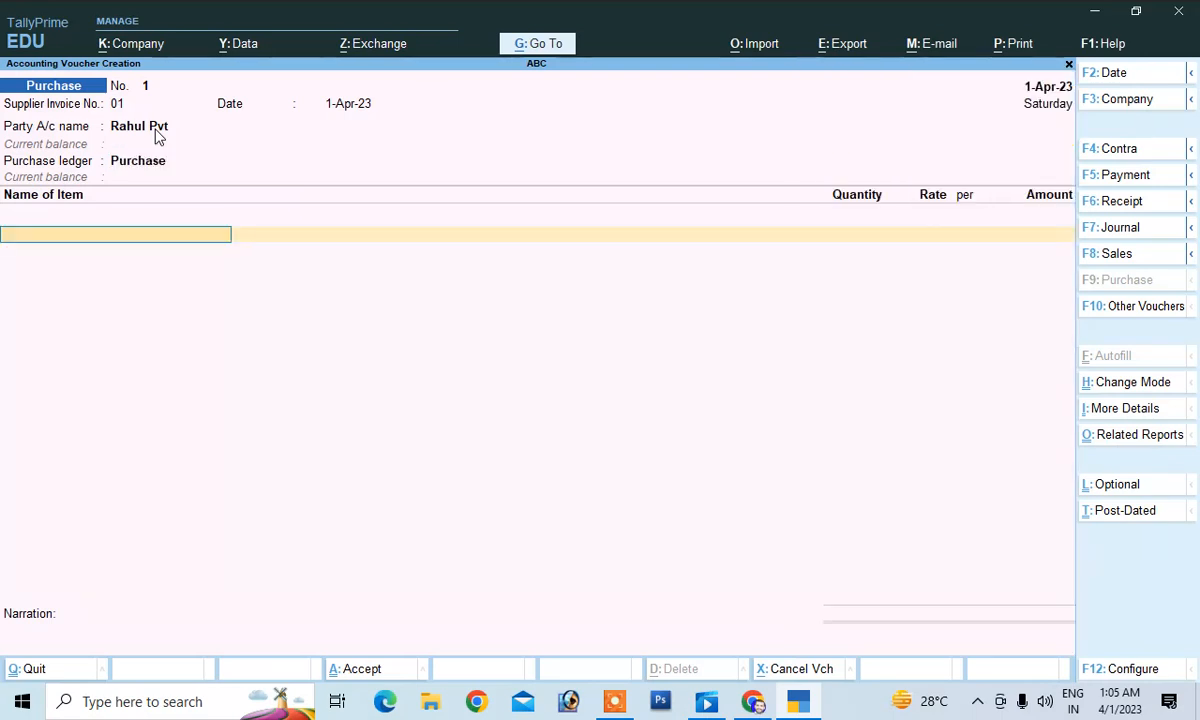
Add Mouse to the purchase voucher with a quantity of 2,000 pc at a rate of 95 per pc.
text(M)
key(Return)
text(2,000)
key(Return)
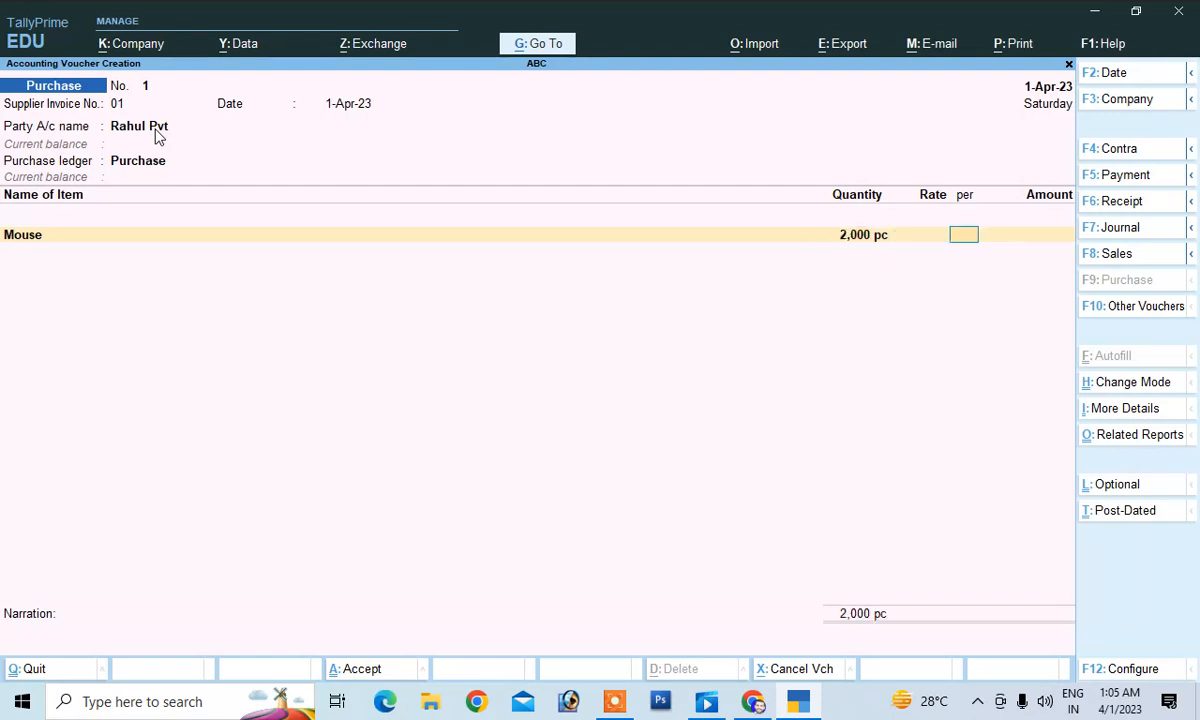
key(BackSpace)
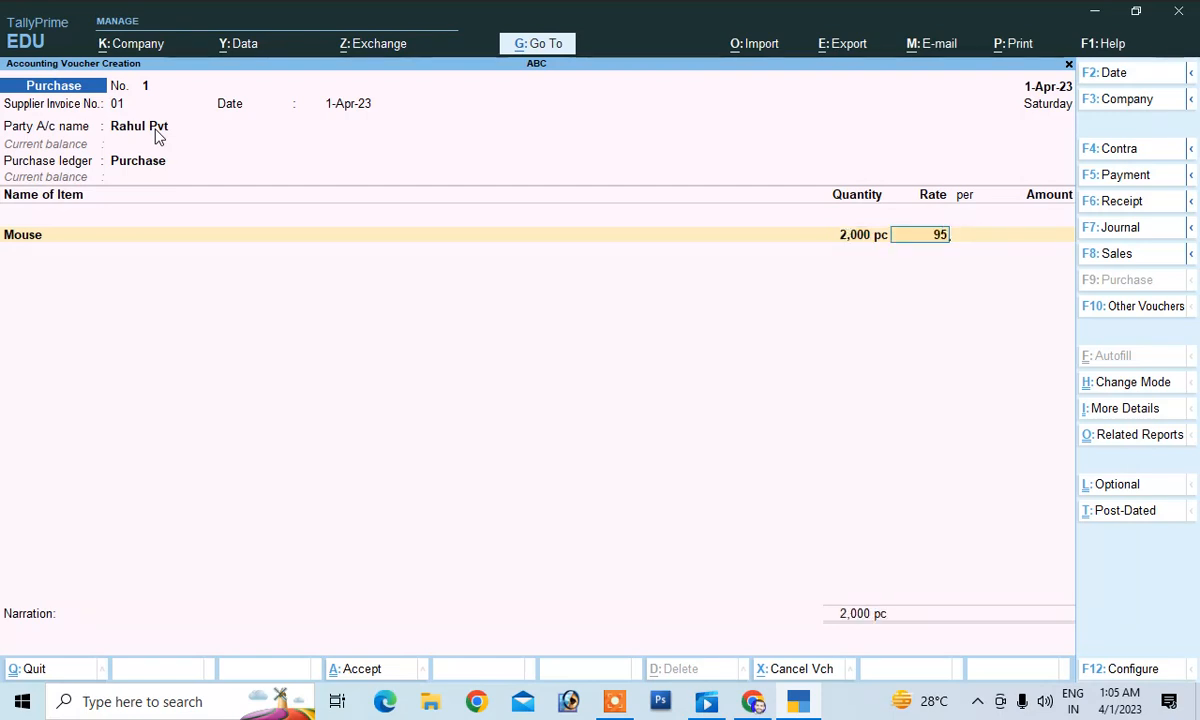
key(Return)
key(Return)
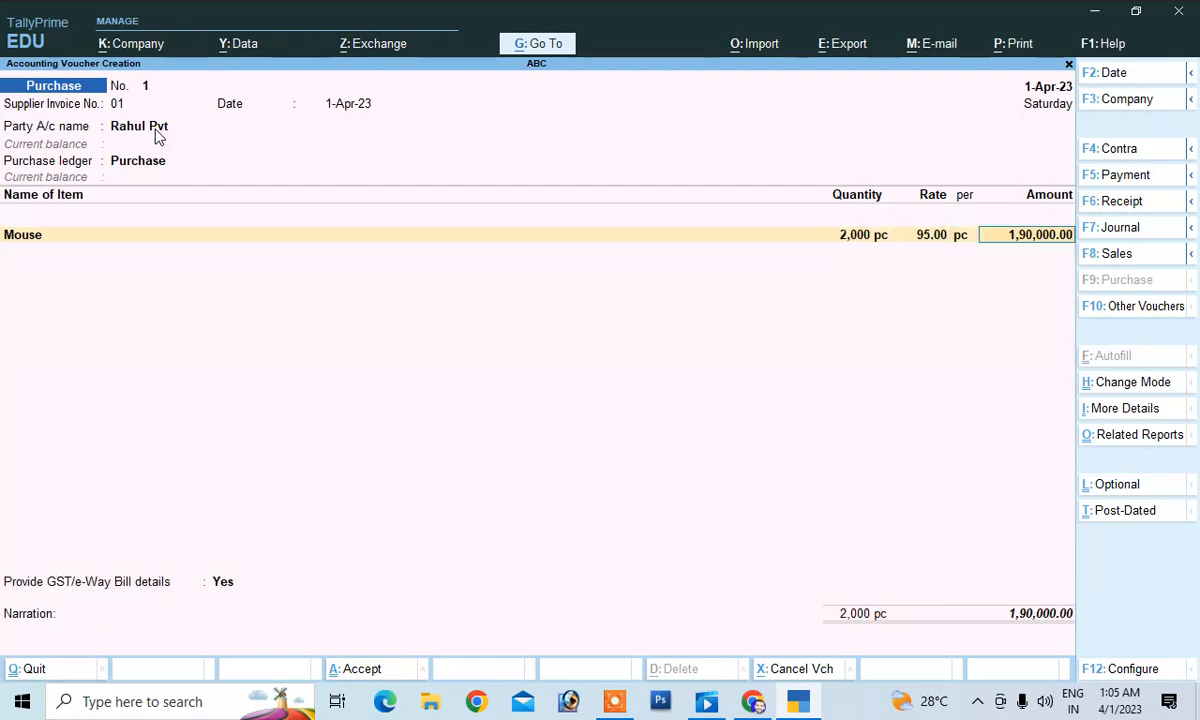
key(Return)
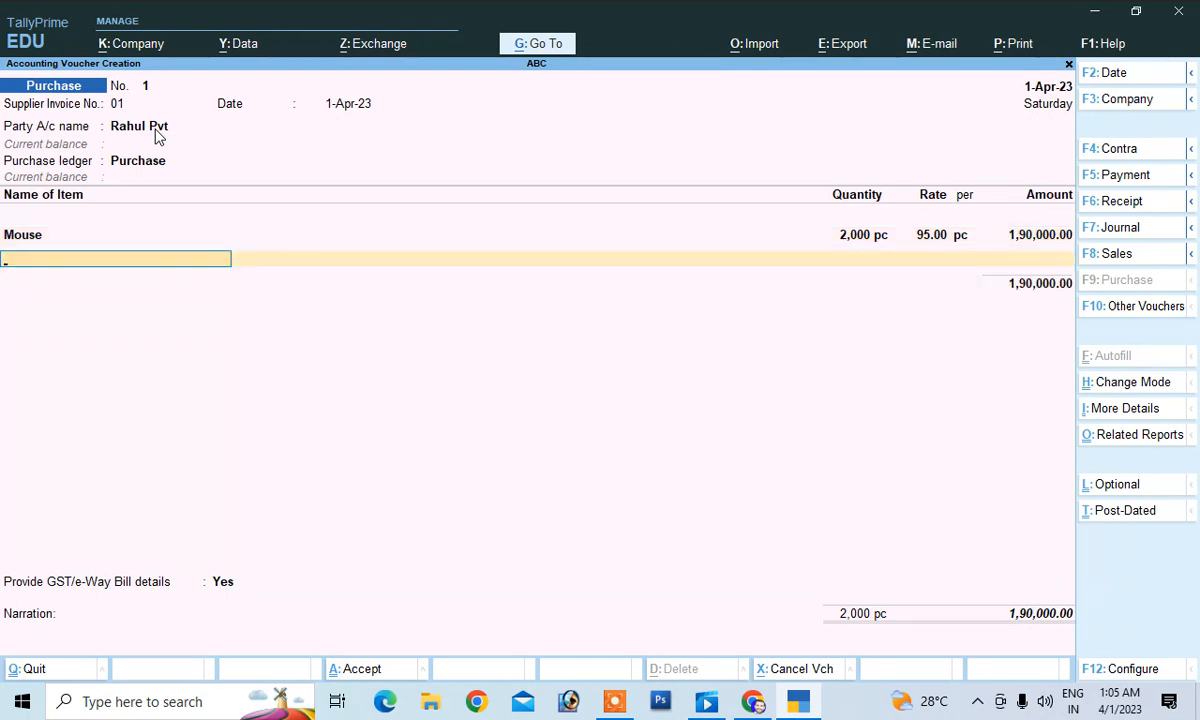
Add the Igst ledger to the purchase voucher at 18% and keep its calculated tax amount.
key(Return)
text(I)
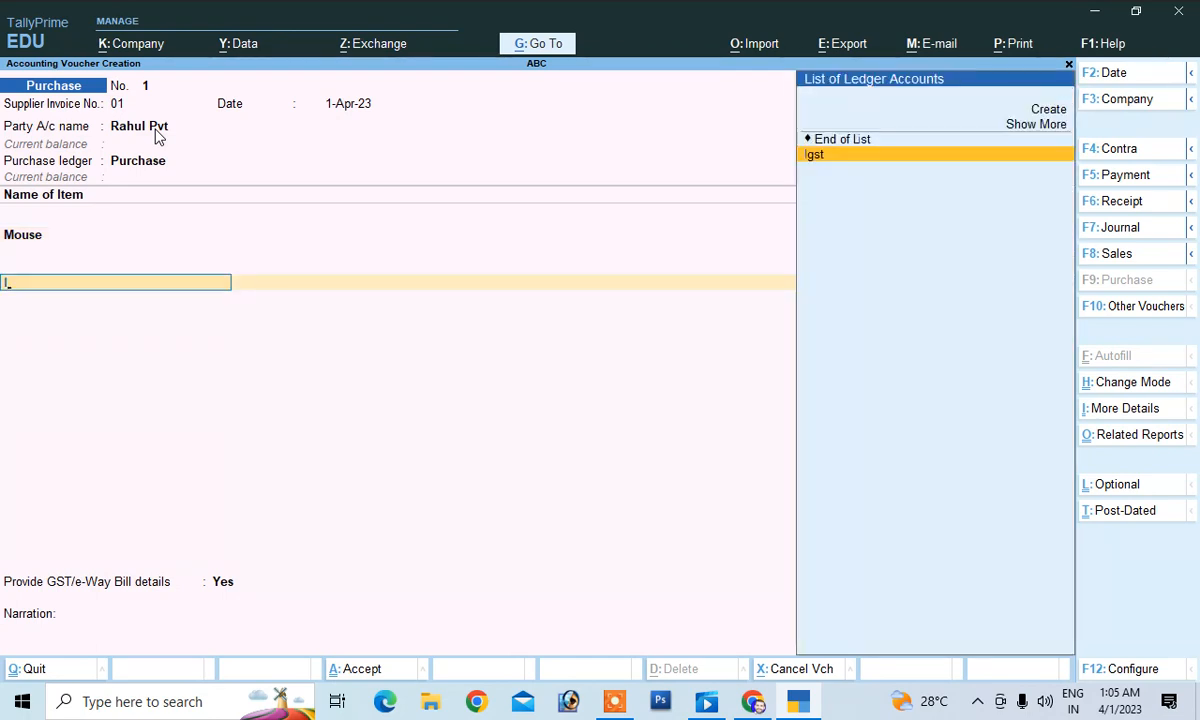
key(Return)
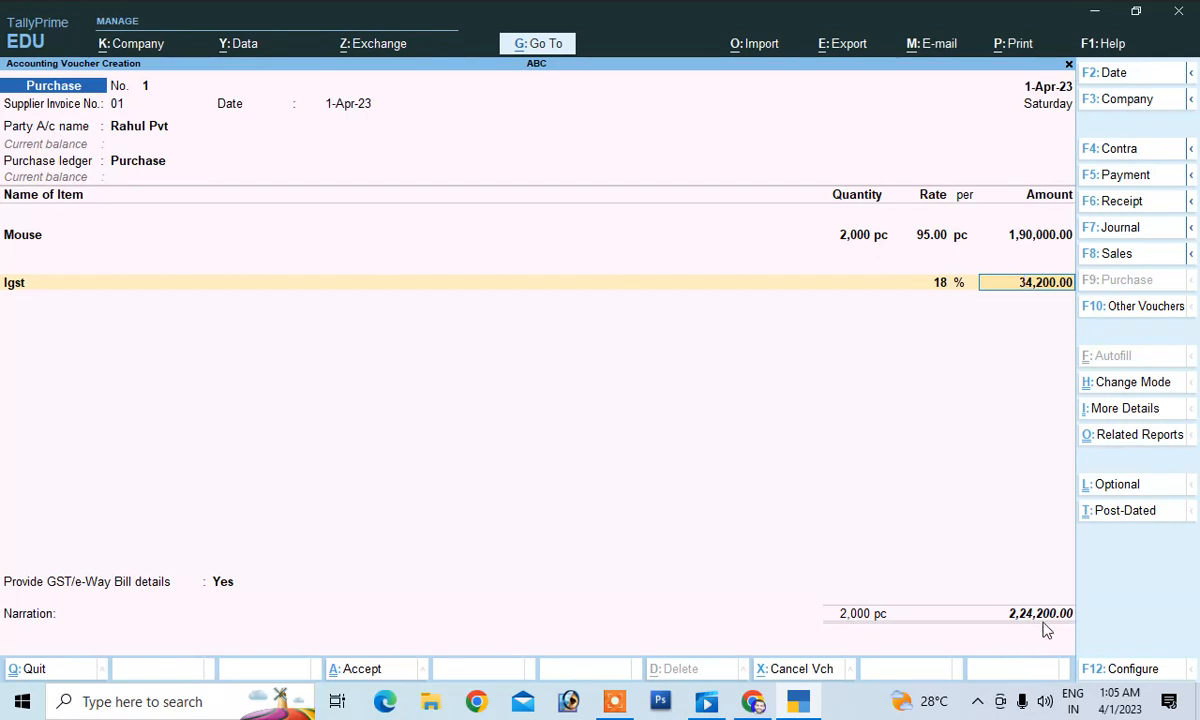
key(Return)
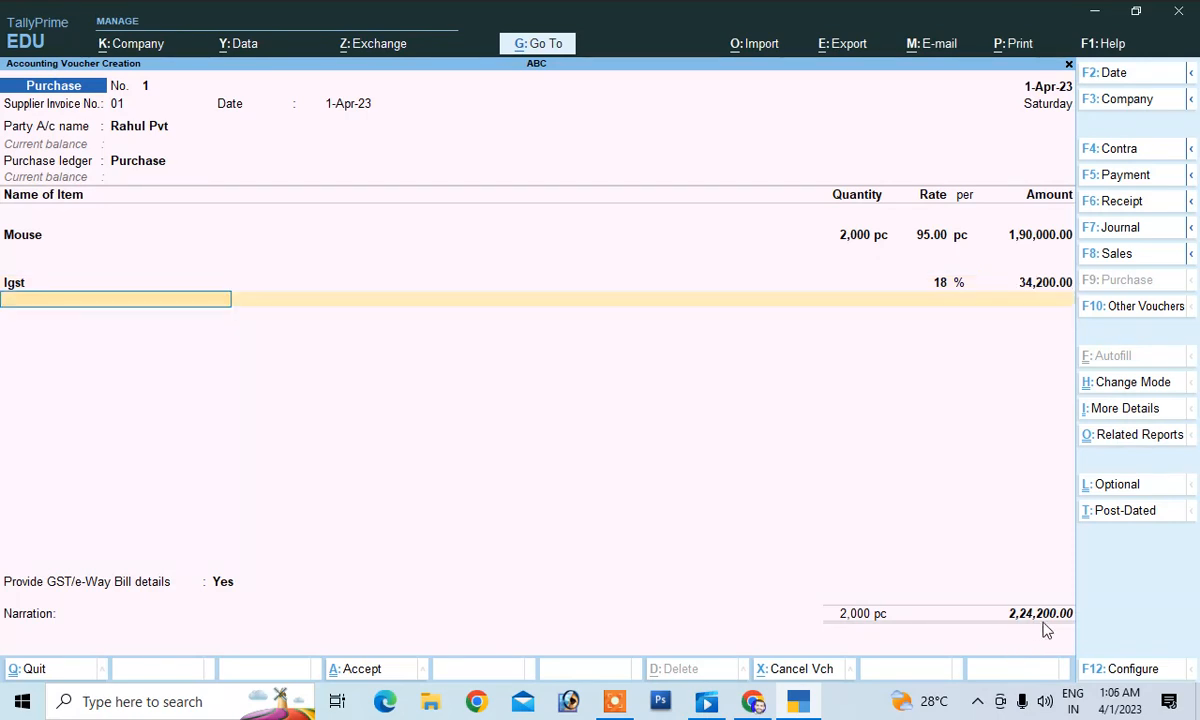
Decline GST/e-Way Bill details for the purchase and allocate the full amount to new bill reference 01 without credit days.
key(Return)
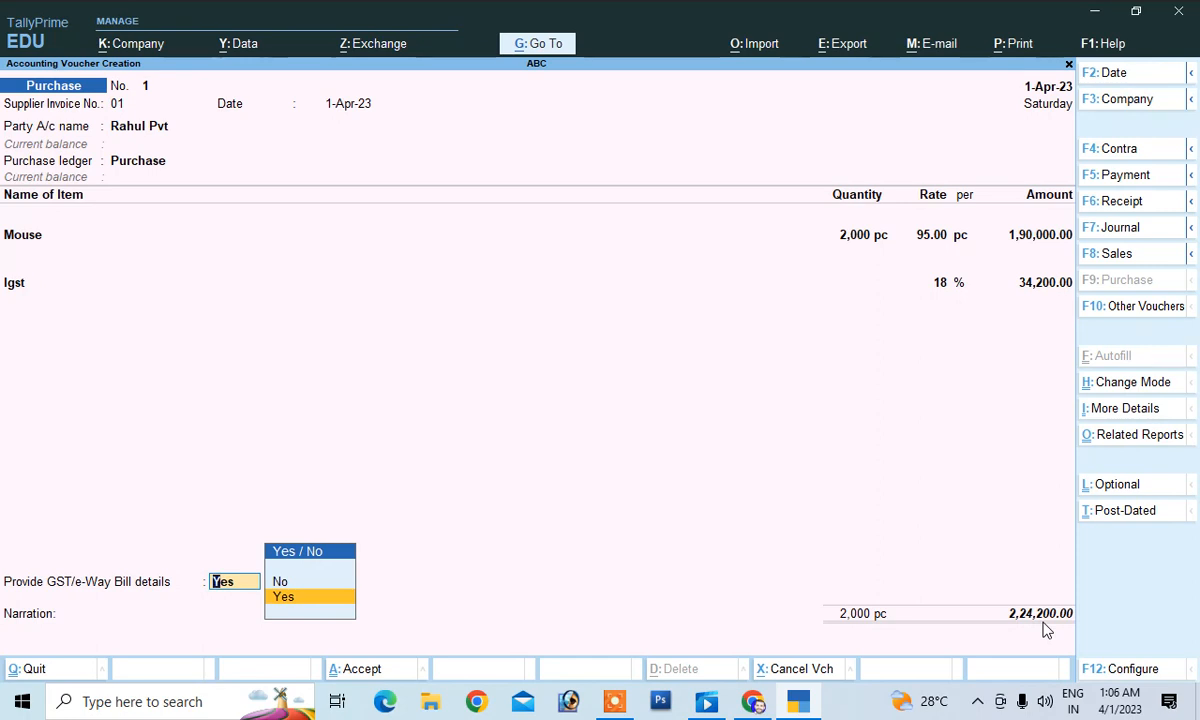
key(Up)
key(Return)
key(Return)
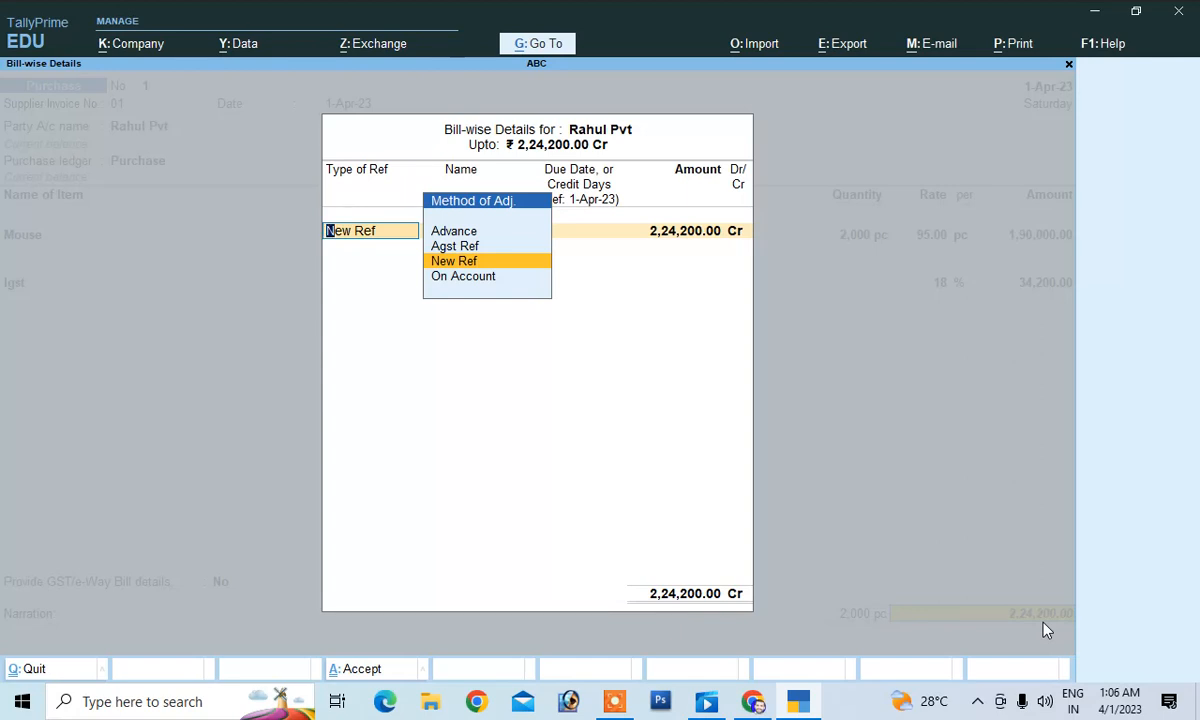
key(Return)
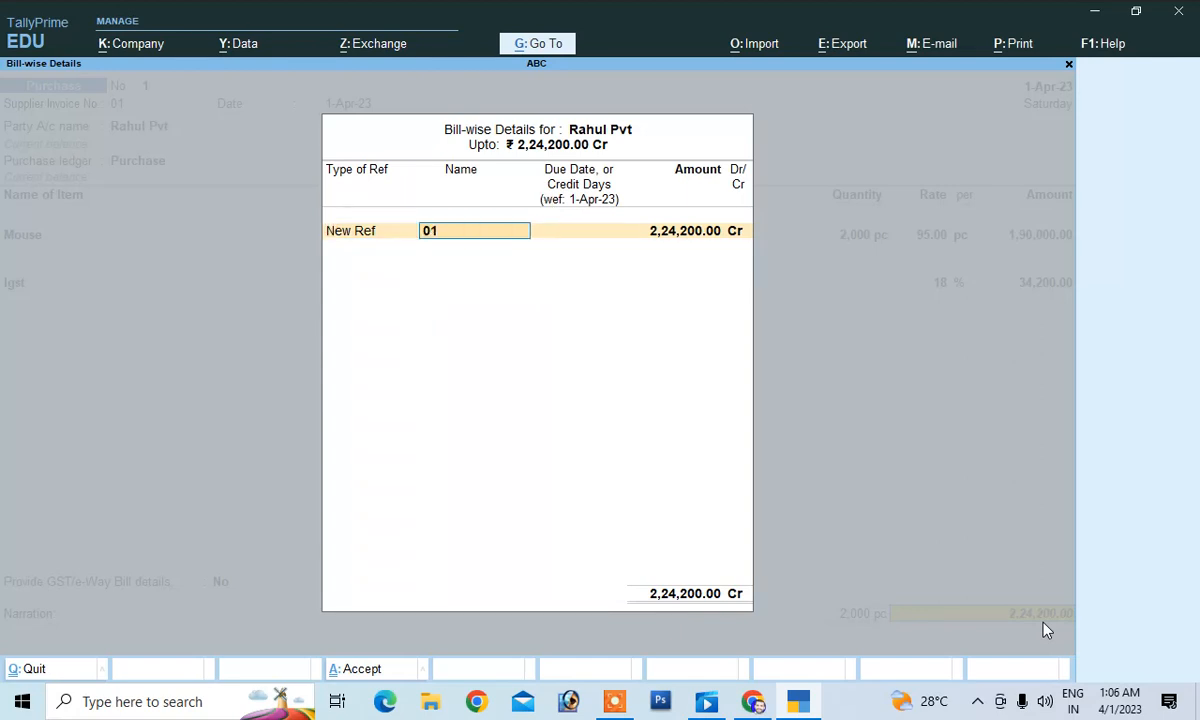
key(Return)
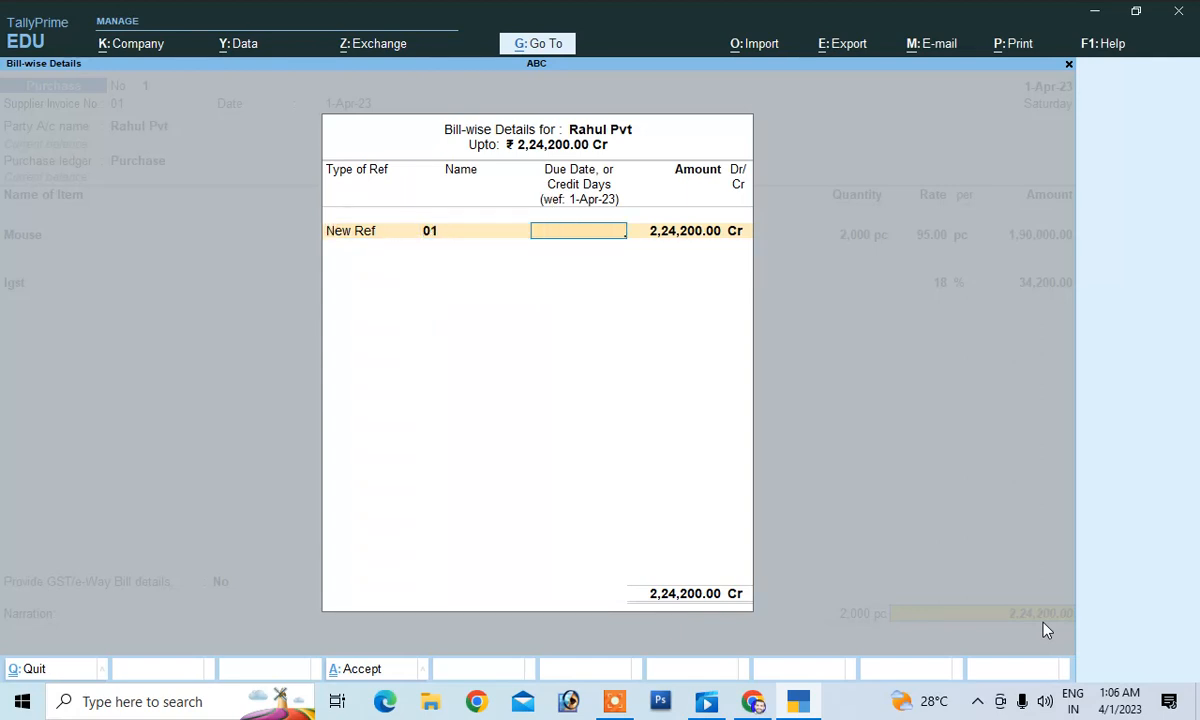
key(Return)
key(Return)
key(Return)
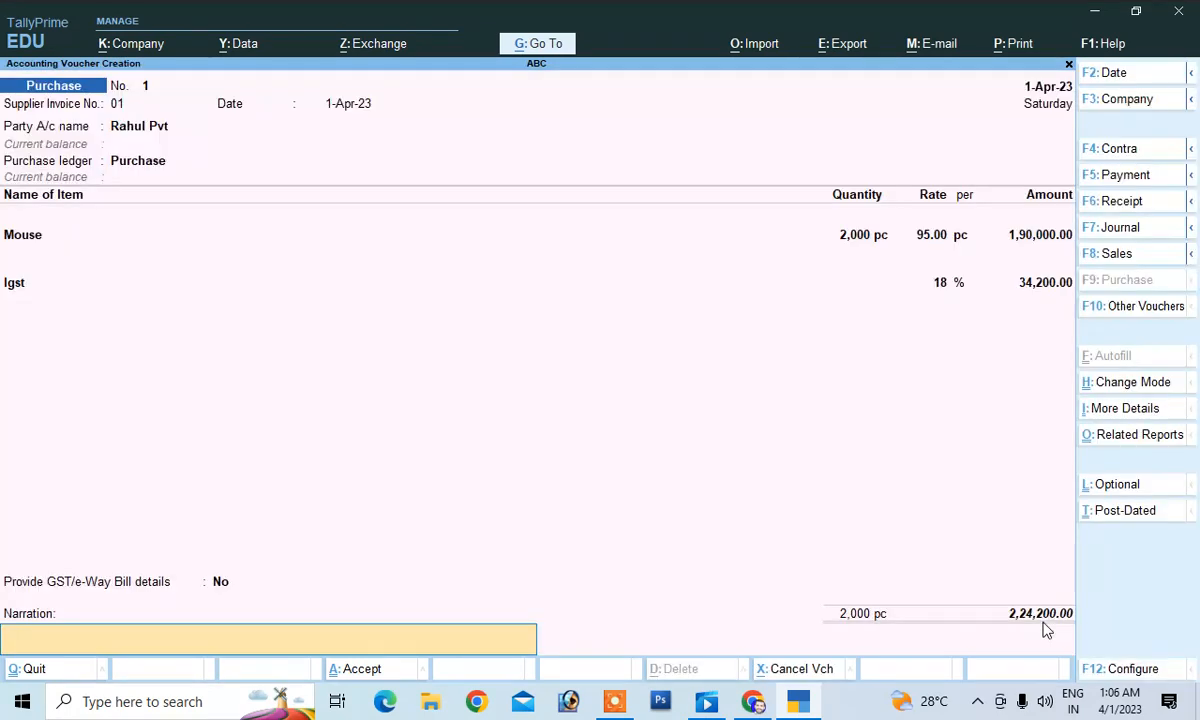
Enter "being purchase" as the purchase voucher's narration and save the voucher.
text(being purchase)
key(Return)
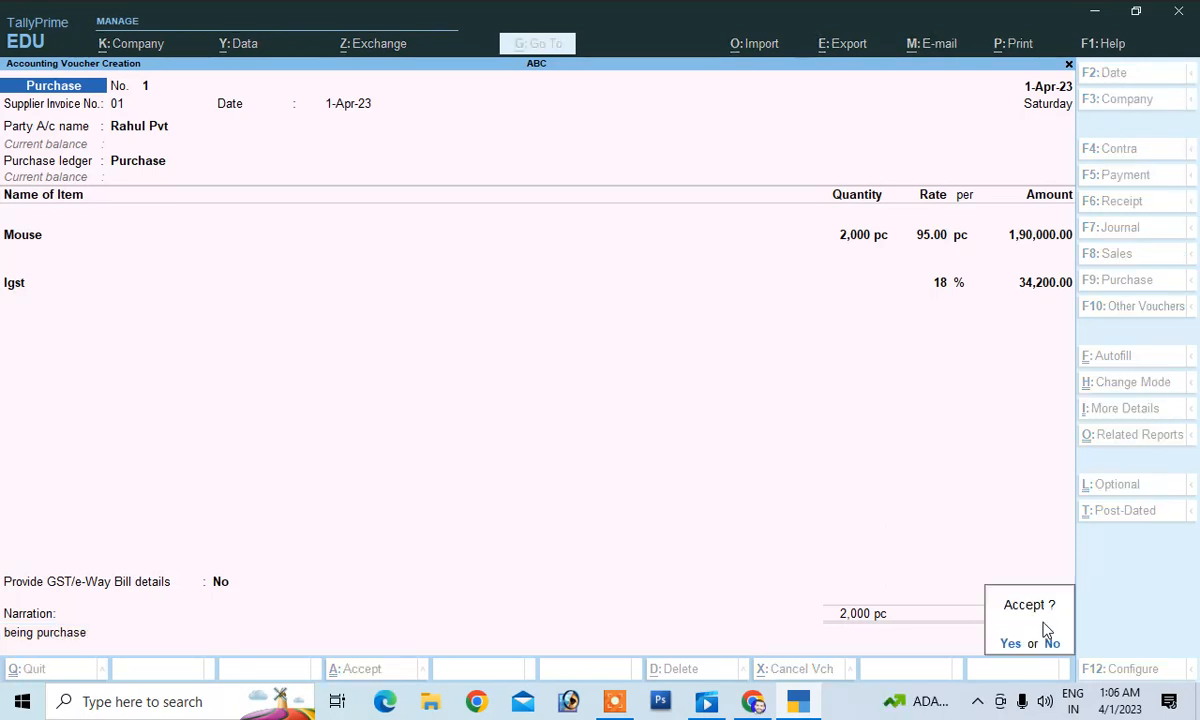
key(Return)
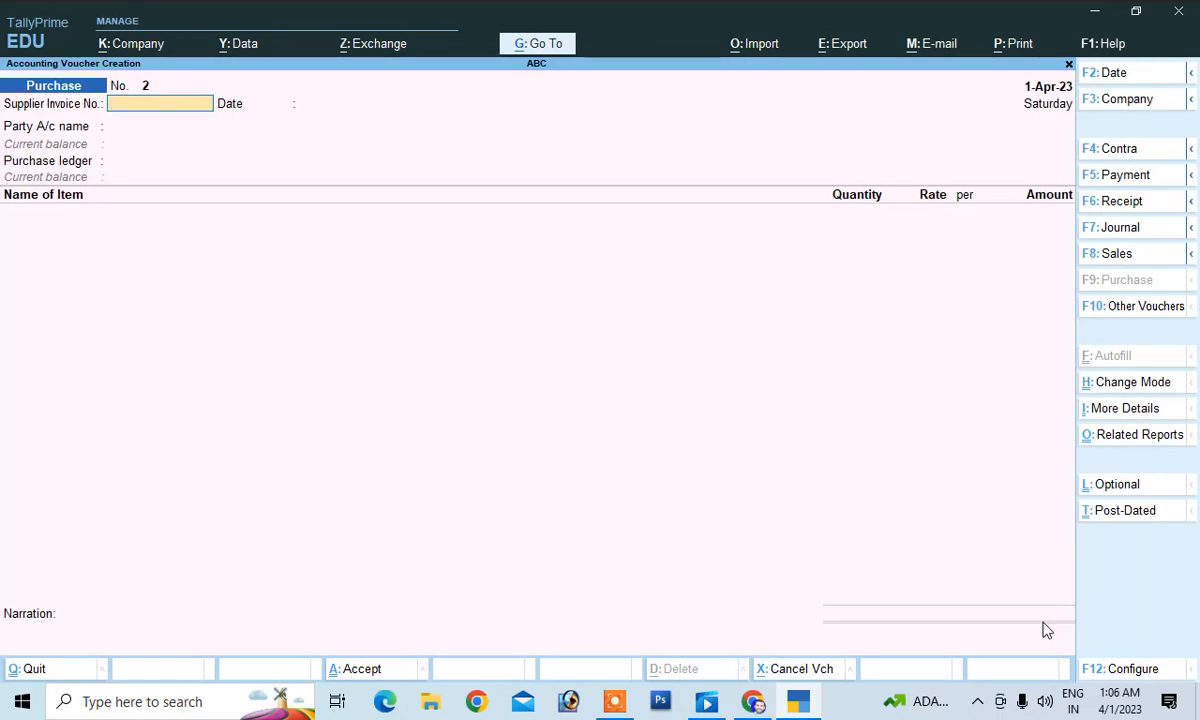
Start a sales voucher for Anil Pvt with default party details and choose Sales as the sales ledger.
click(1110, 254)
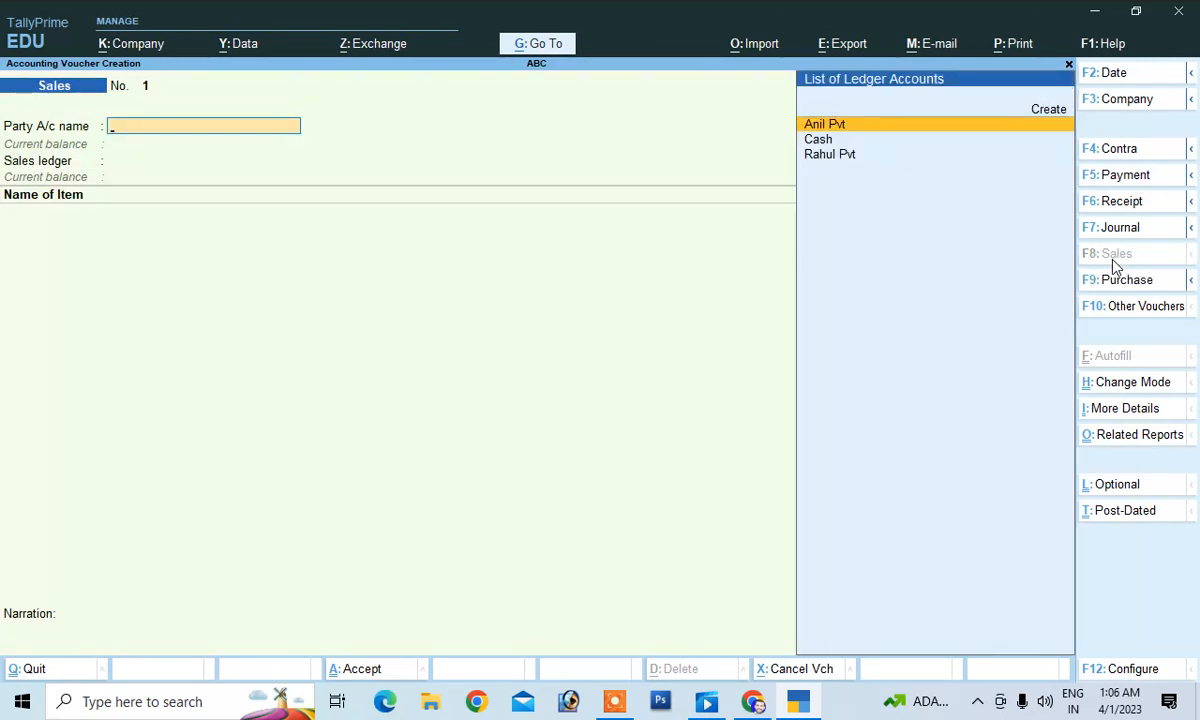
click(817, 124)
key(Return)
key(Return)
key(Return)
key(Return)
key(Return)
key(Return)
key(Return)
key(Return)
key(Return)
key(Return)
key(Return)
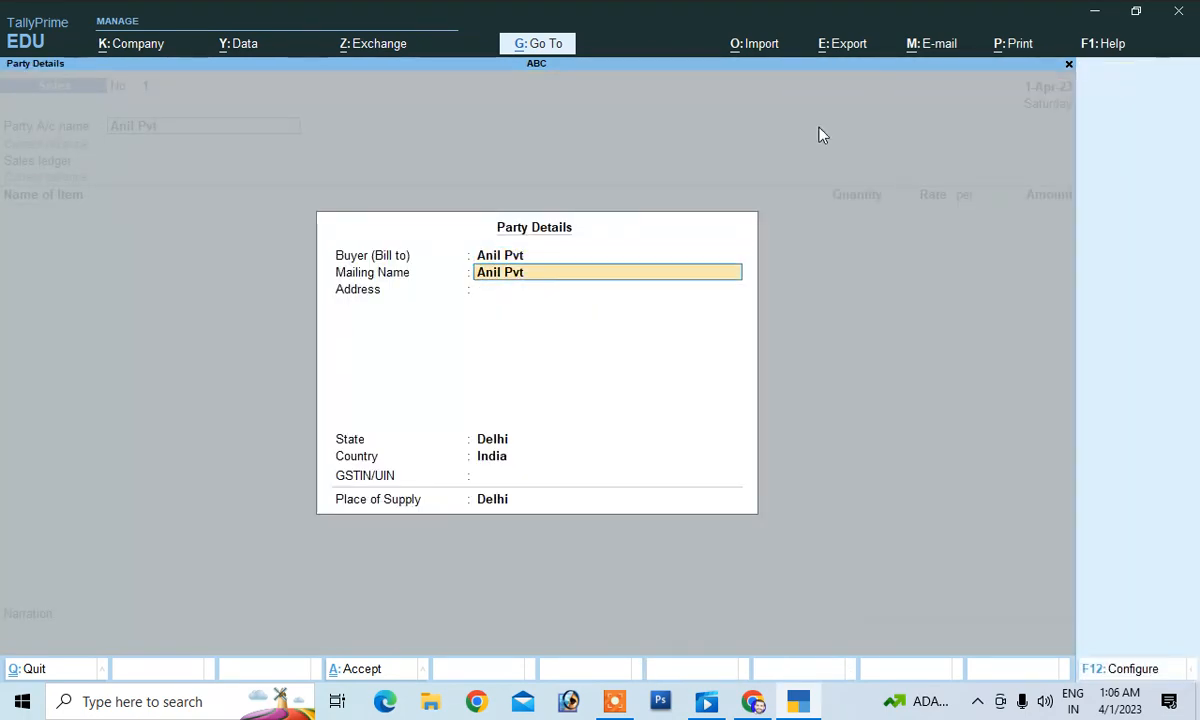
key(Return)
key(Return)
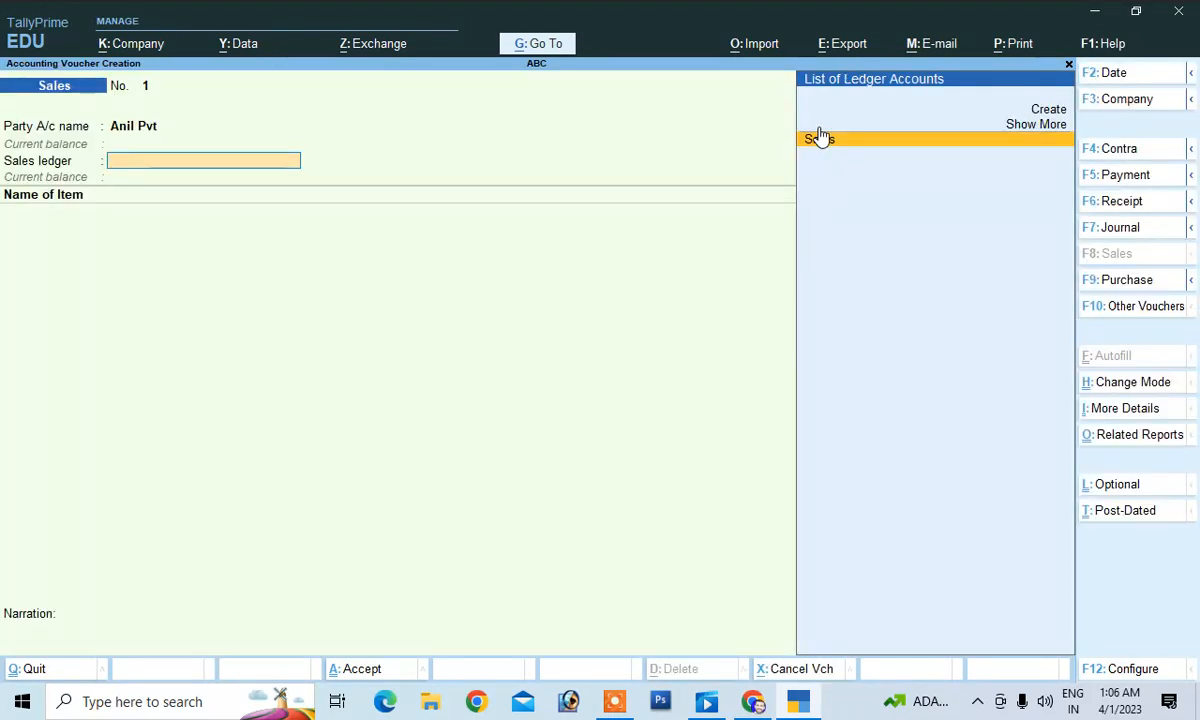
click(820, 138)
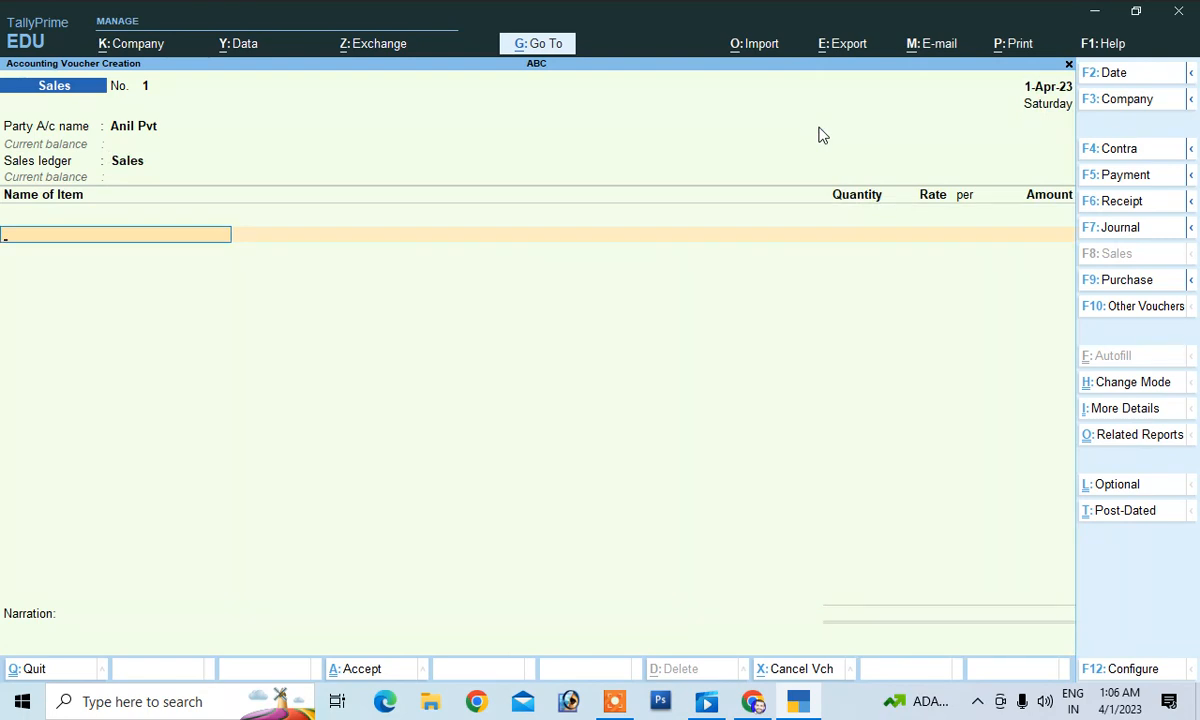
Add Mouse to the sales voucher with a quantity of 1,000 pc at a rate of 110 per pc.
text(M)
click(820, 135)
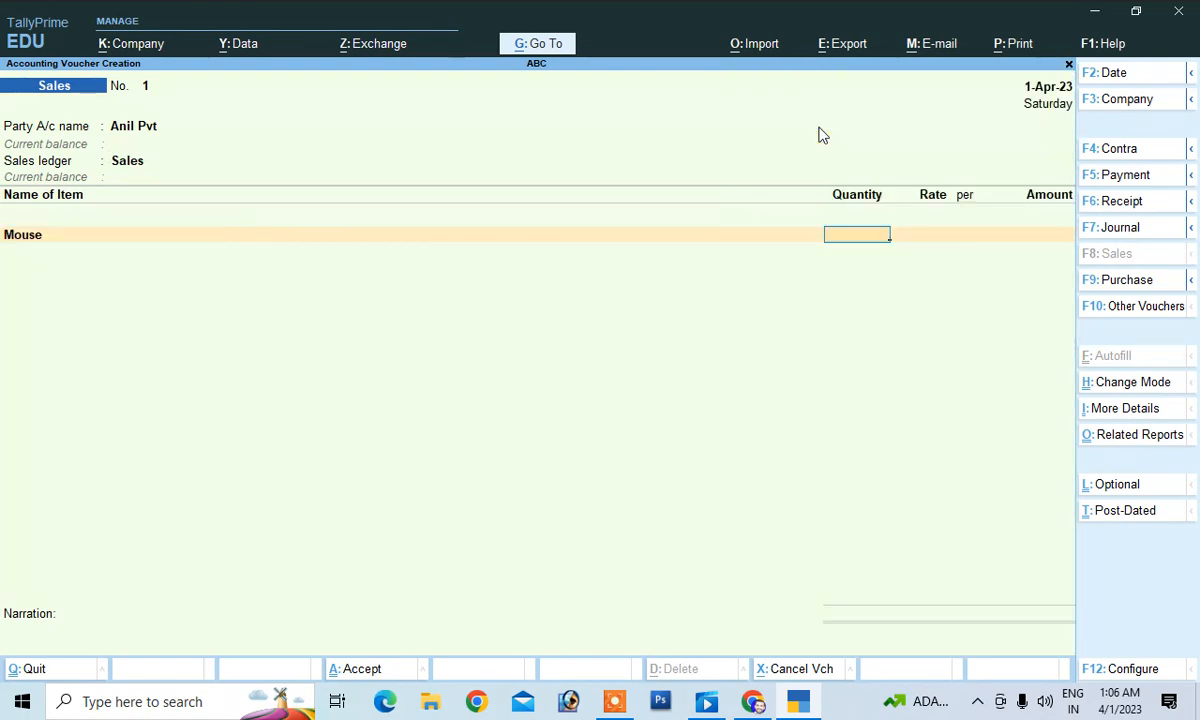
text(1000)
key(Return)
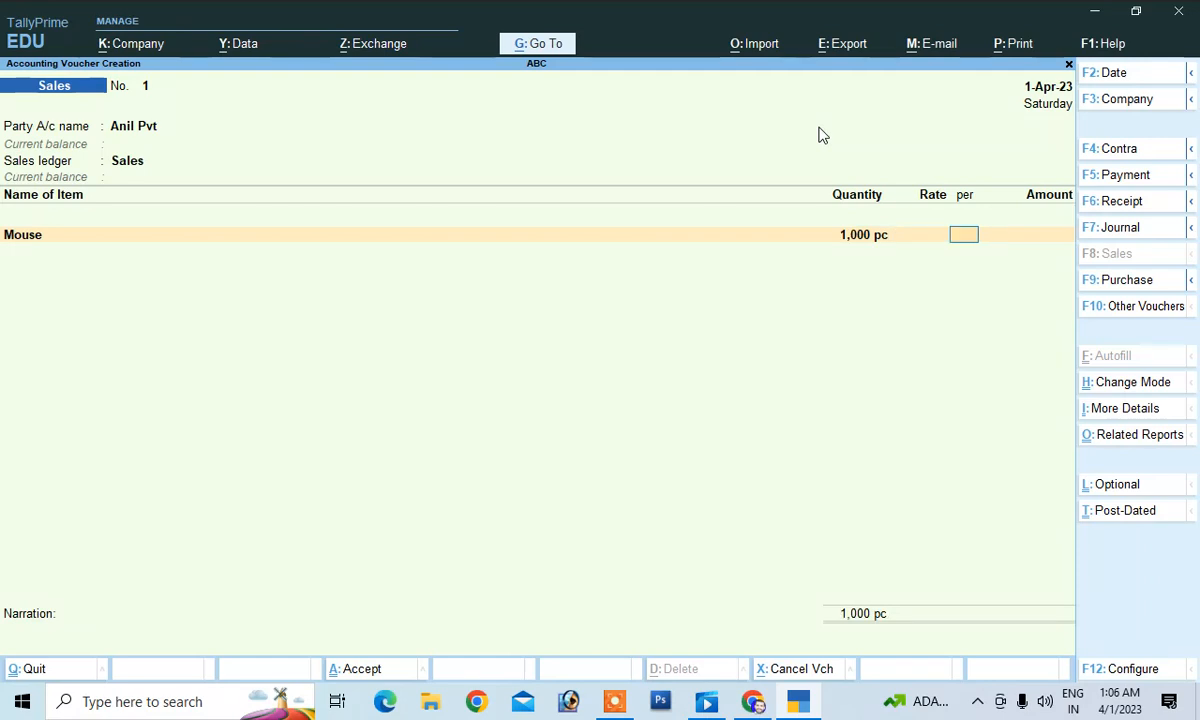
text(110)
key(Return)
key(Return)
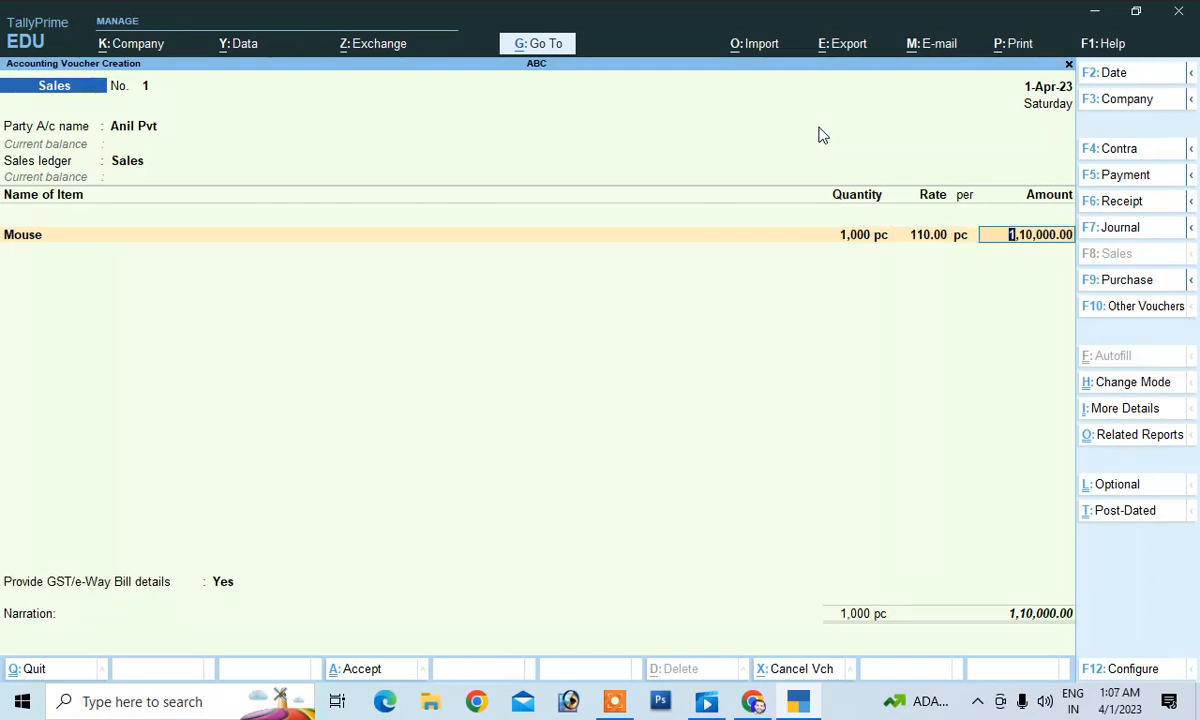
key(Return)
Finish the sales voucher's item list and add the Igst ledger at 18% with its calculated tax amount.
key(Return)
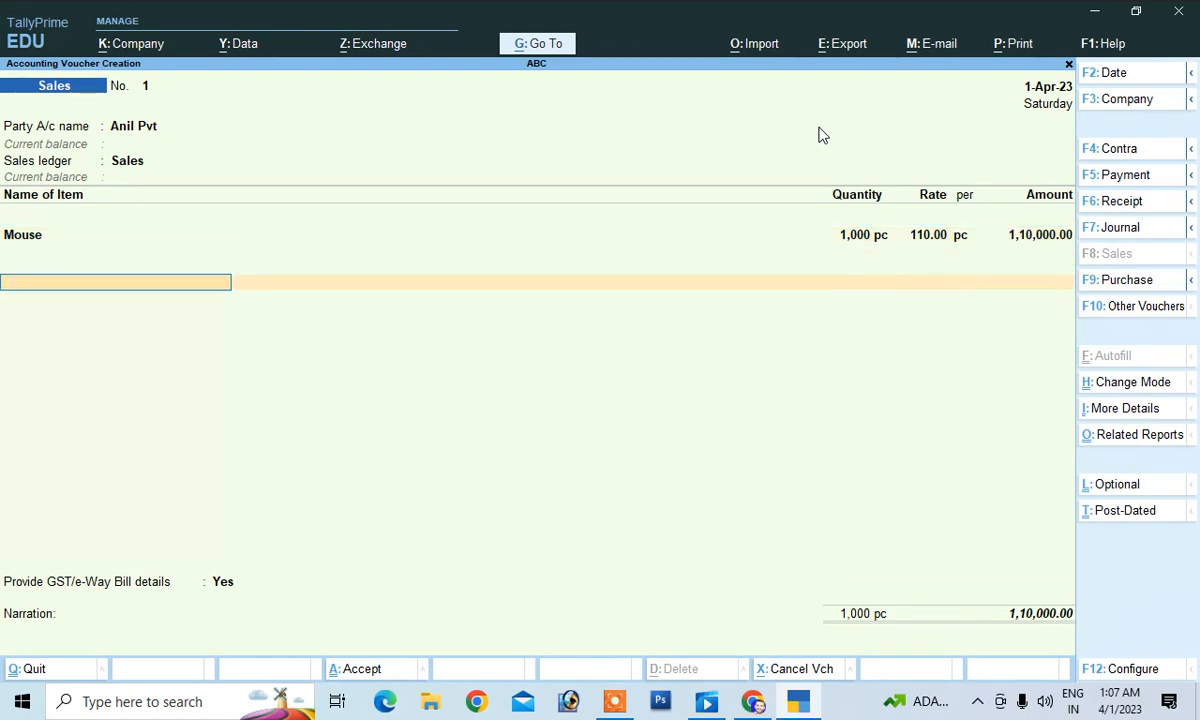
text(i)
key(Return)
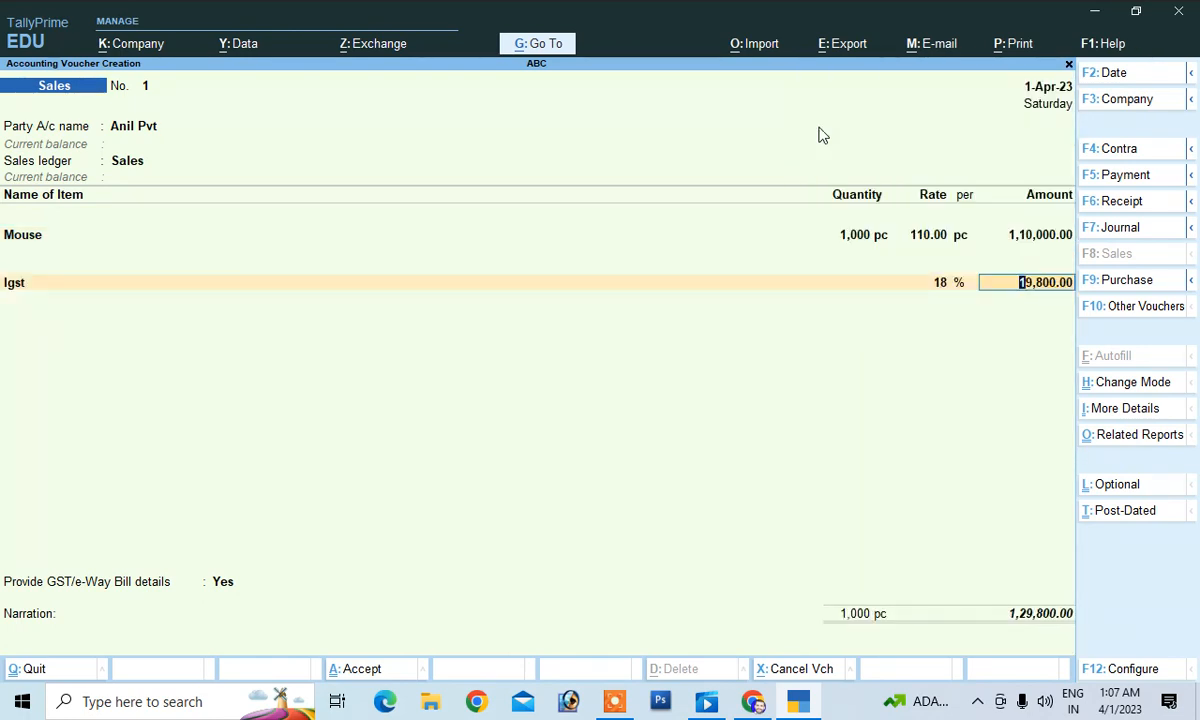
key(Return)
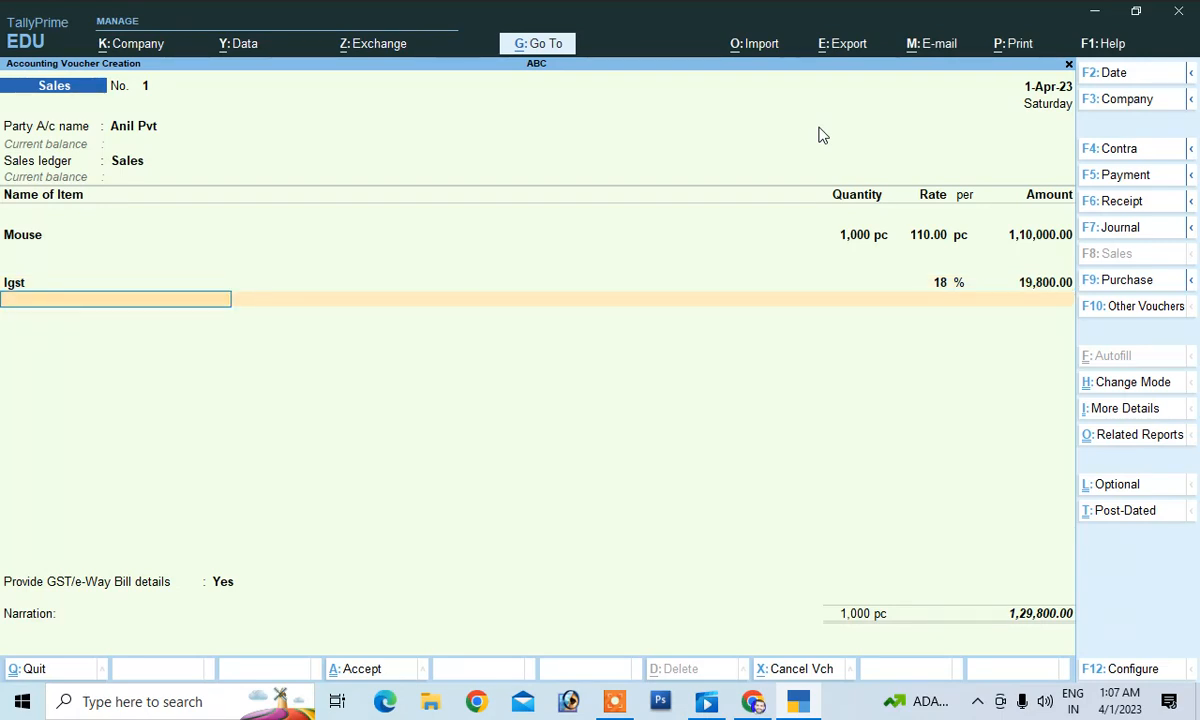
Decline GST/e-Way Bill details for the sale and allocate the full amount to new bill reference 1 without credit days.
key(Return)
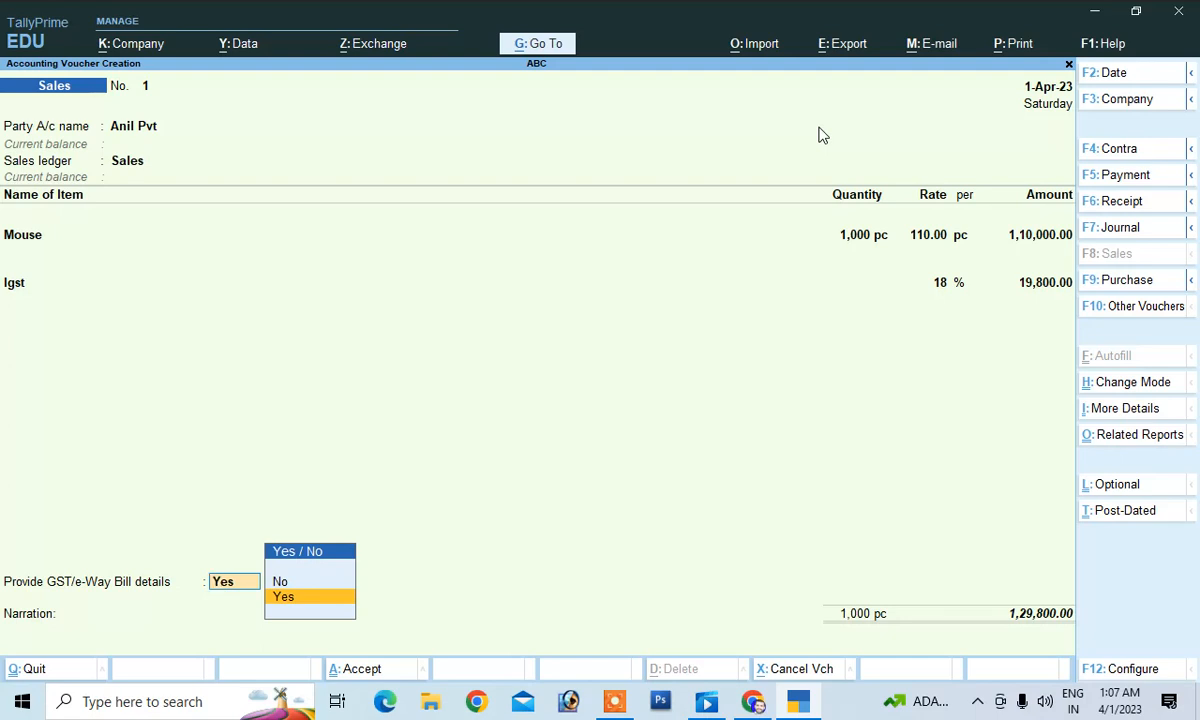
key(Up)
key(Return)
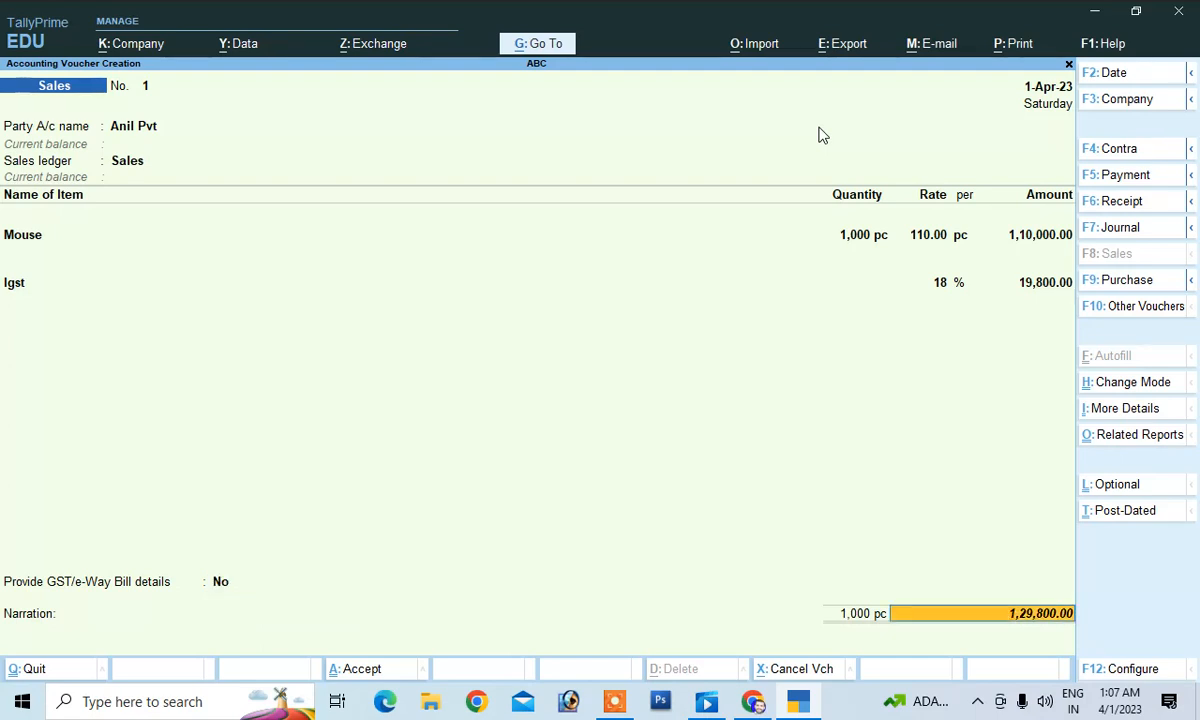
key(Return)
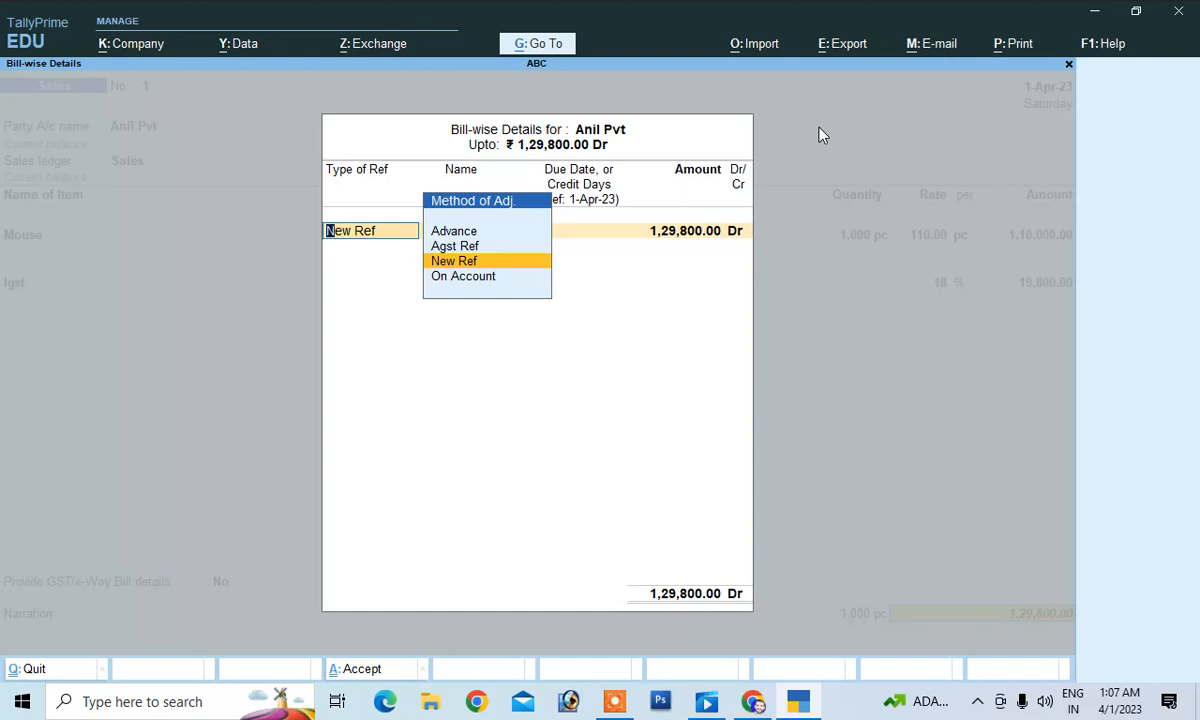
key(Return)
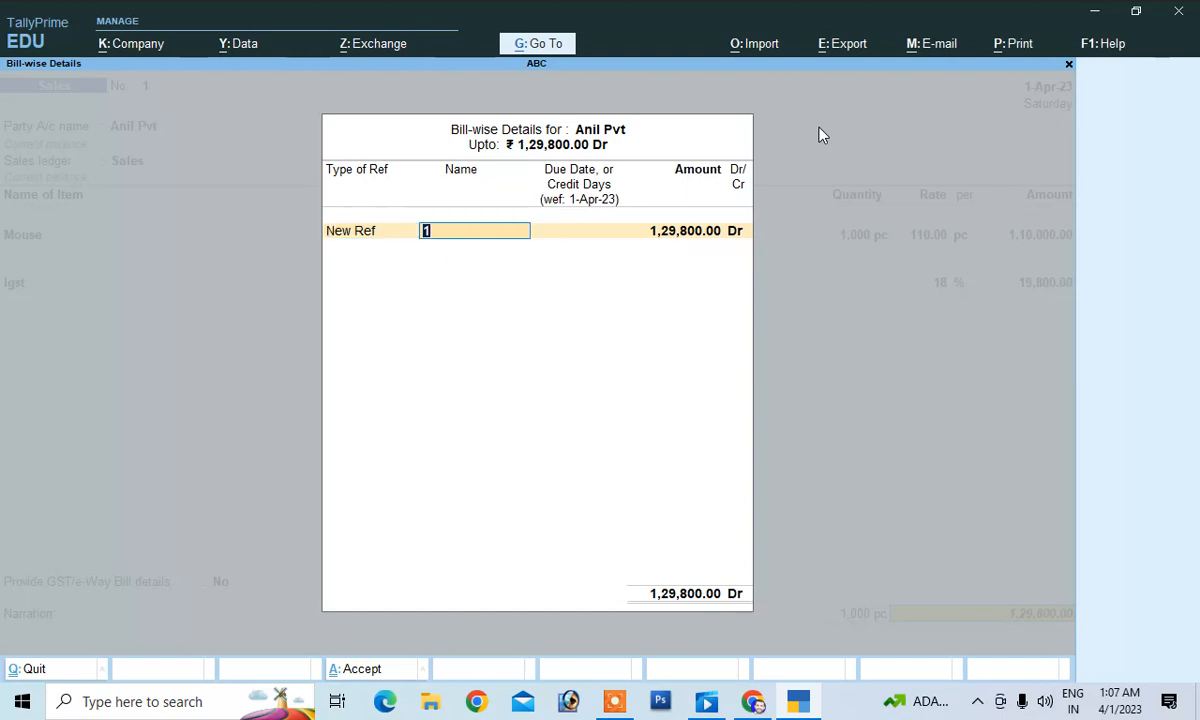
key(Return)
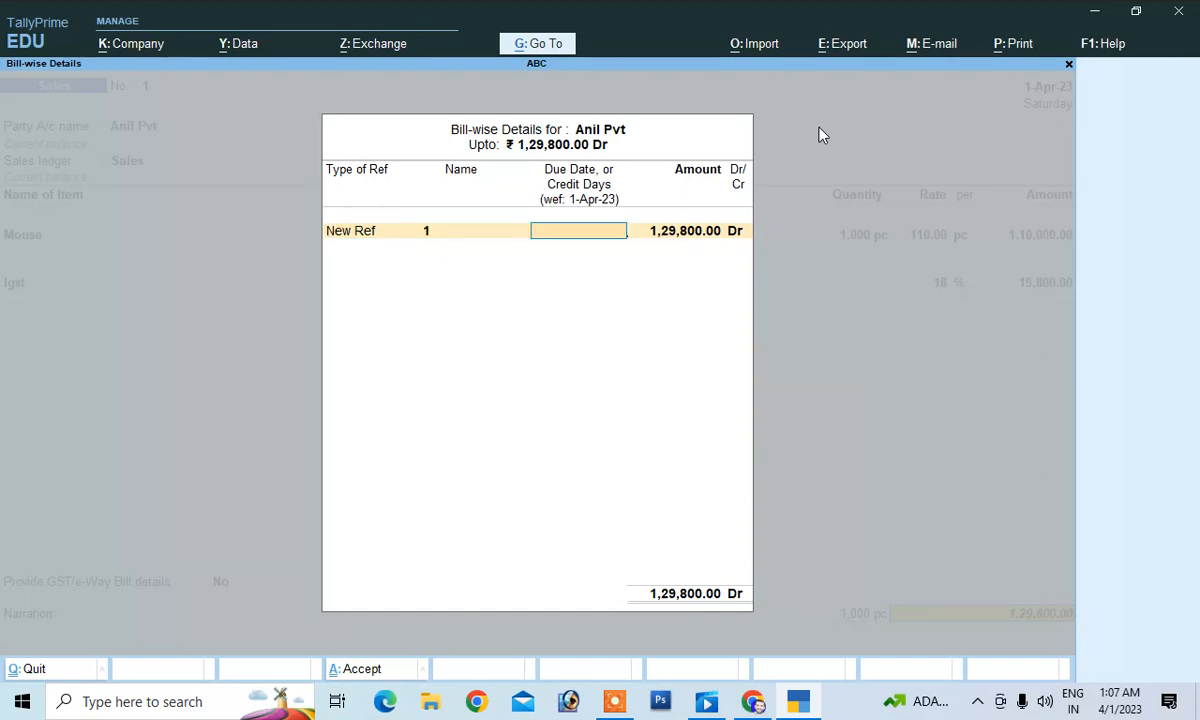
key(Return)
key(Return)
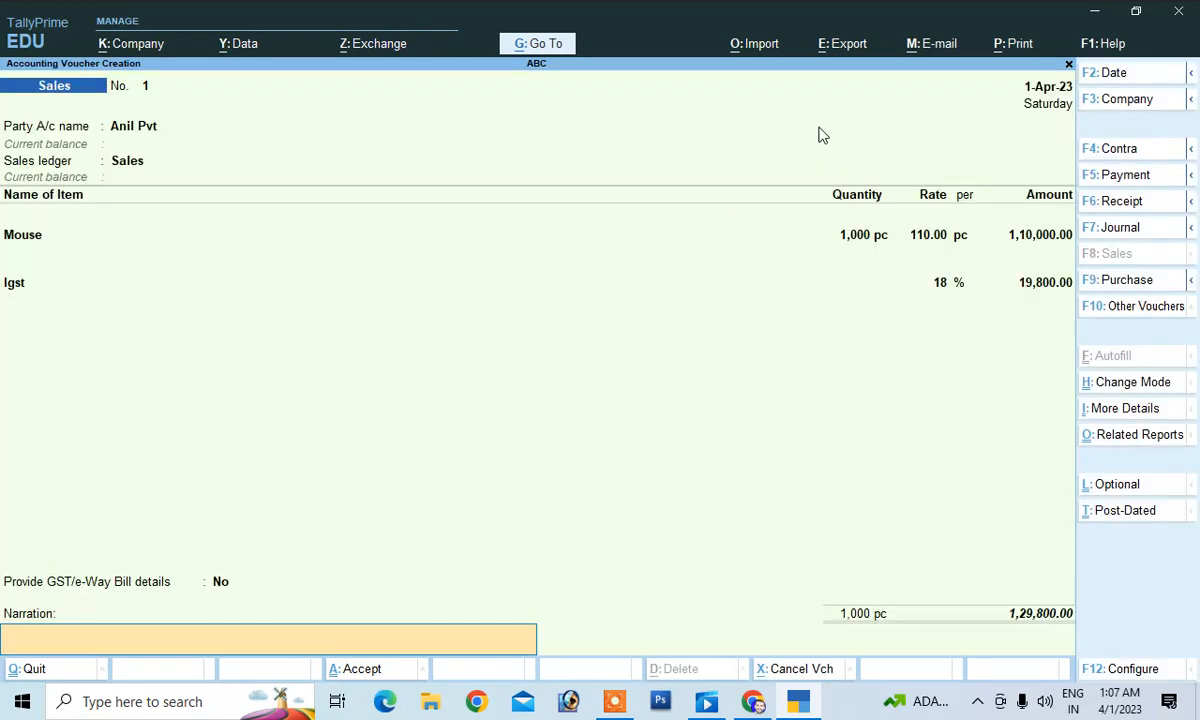
Enter "being sold" as the sales voucher's narration, save the voucher and return to the Gateway of Tally.
text(being sold)
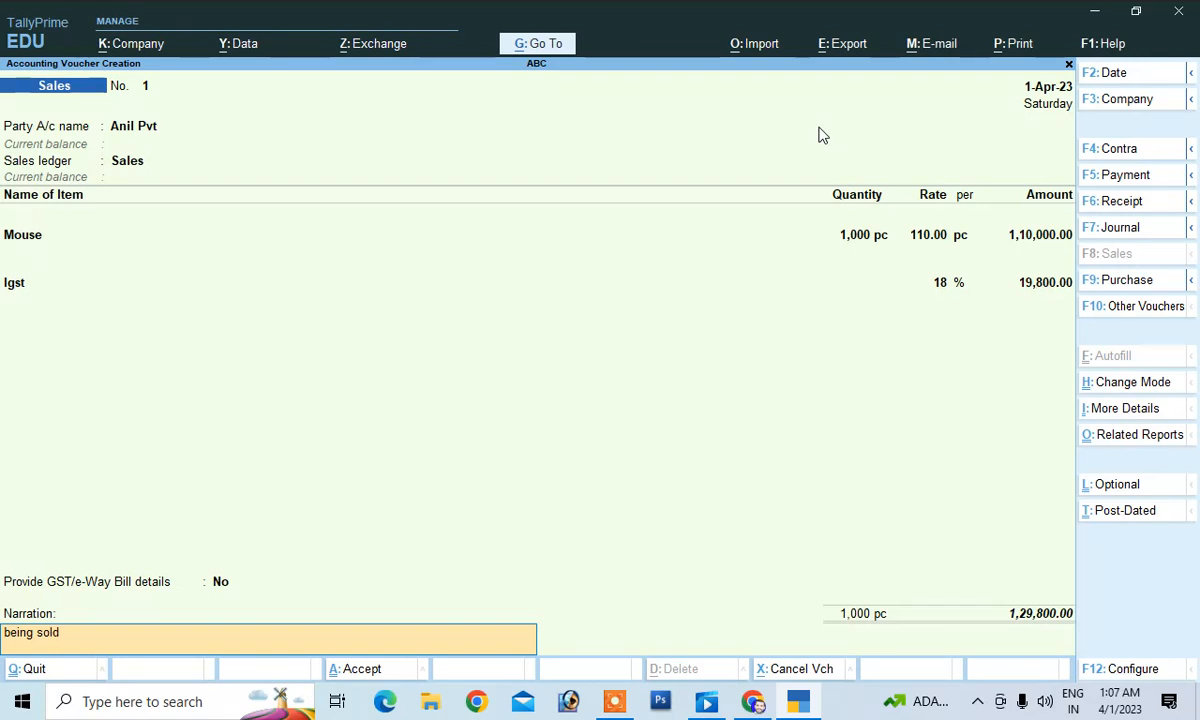
key(Return)
key(Return)
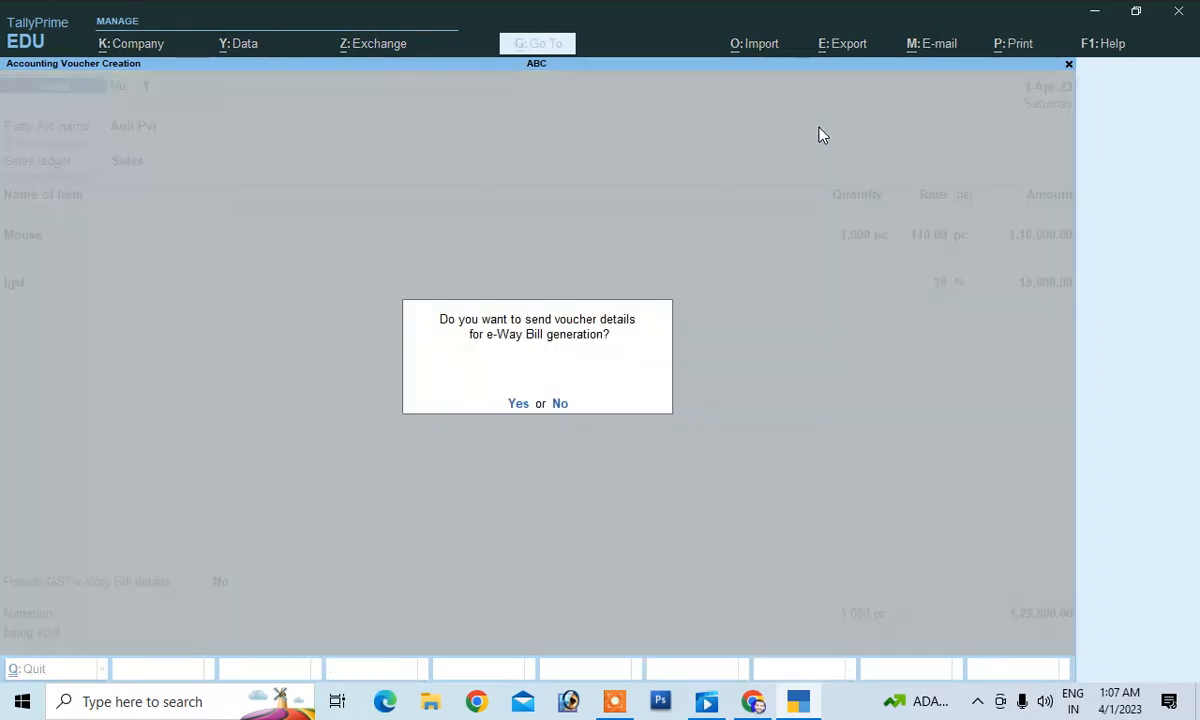
key(Return)
key(Return)
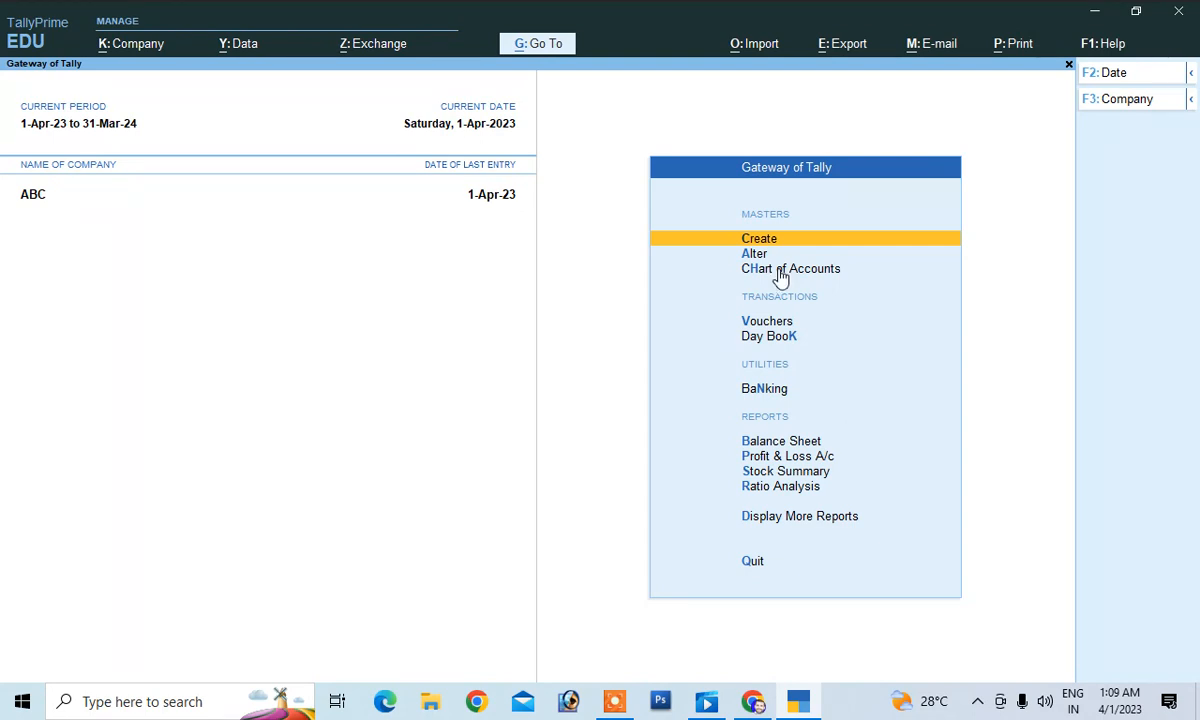
Open the Statements of Accounts among the additional reports of company ABC.
key(Down)
key(Down)
key(Down)
key(Down)
key(Down)
key(Down)
key(Down)
key(Down)
key(Down)
key(Down)
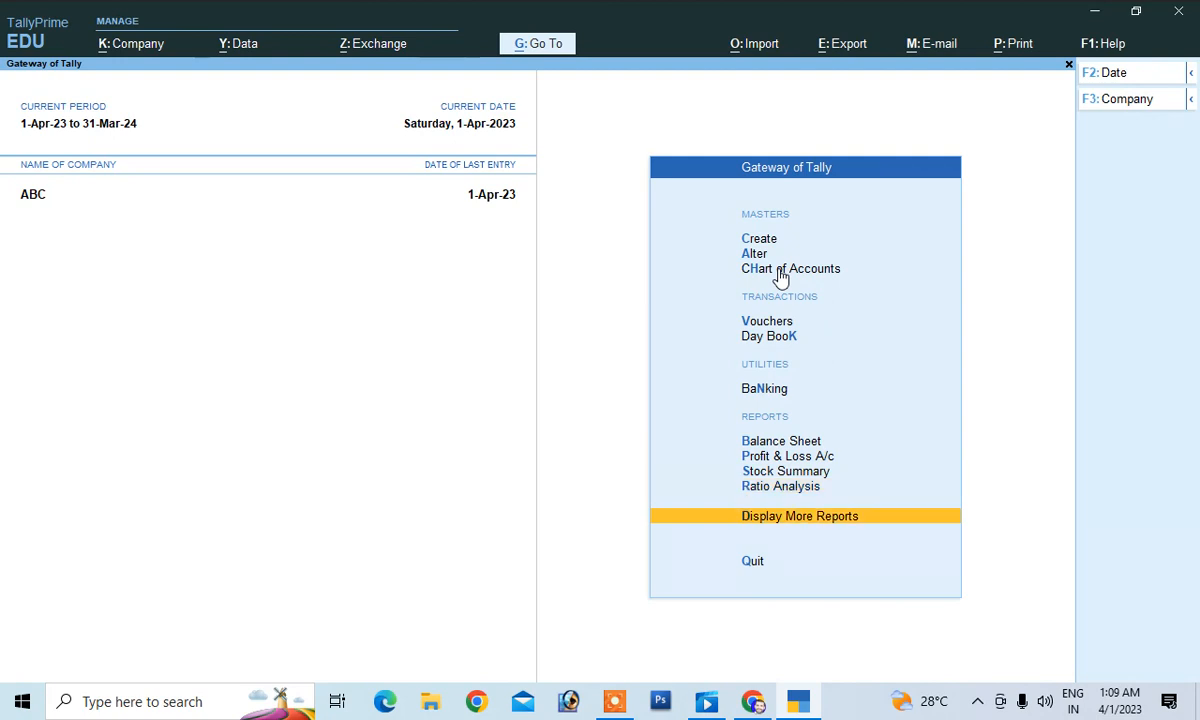
key(Return)
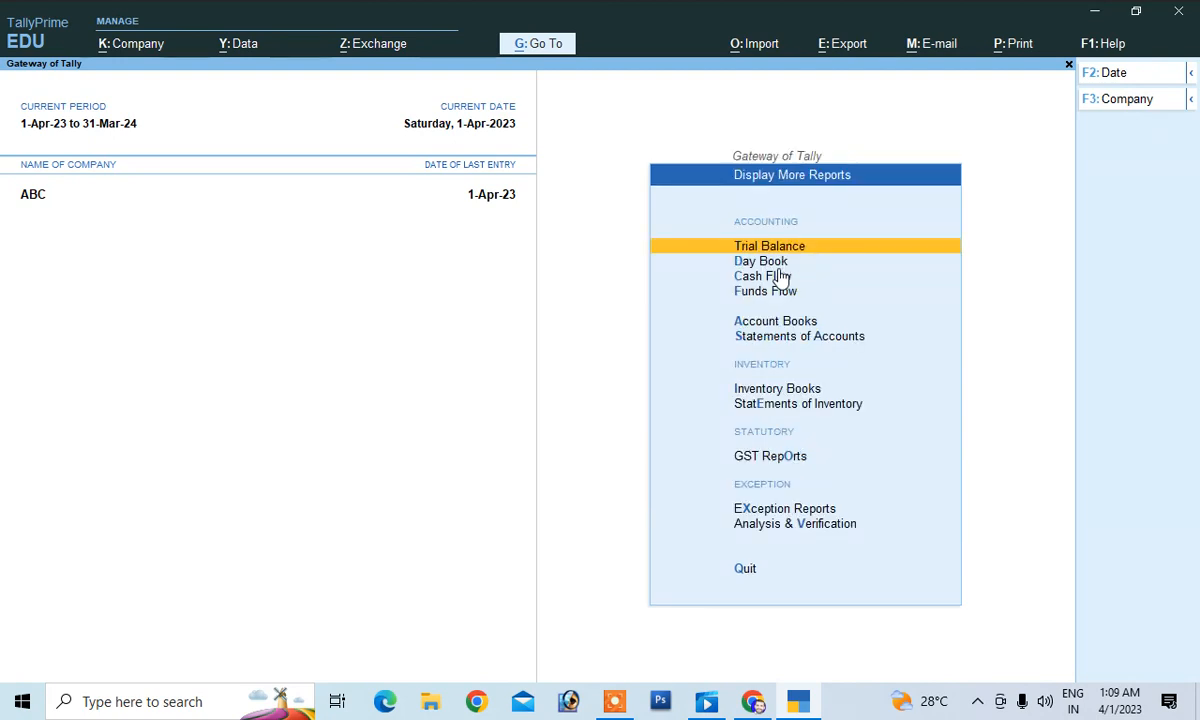
key(Down)
key(Down)
key(Down)
key(Down)
key(Down)
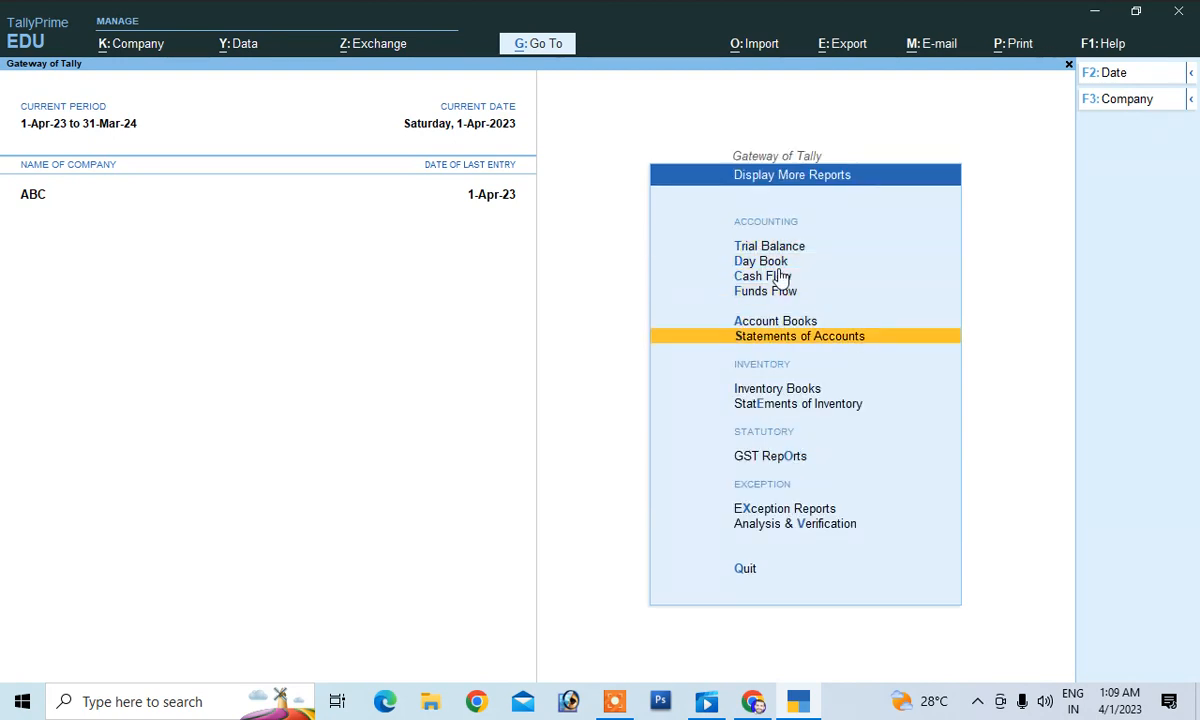
key(Return)
Review the ledger outstandings of Rahul Pvt and return to the Gateway of Tally.
key(Down)
key(Up)
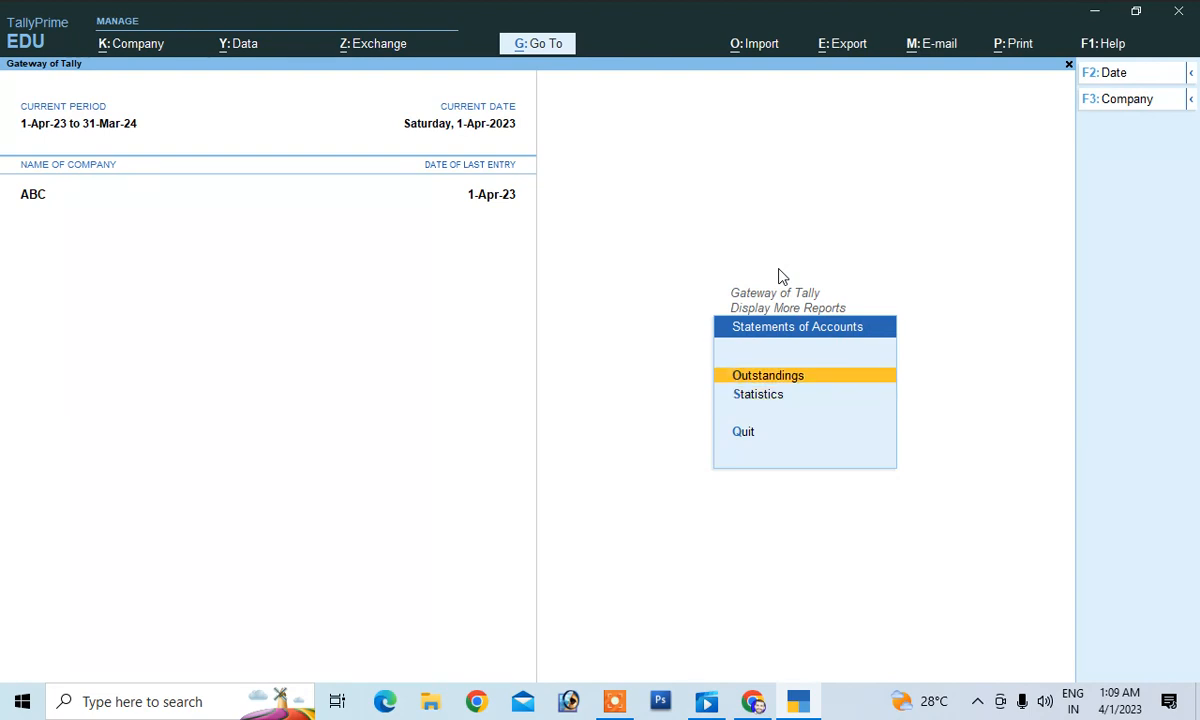
key(Return)
key(Down)
key(Down)
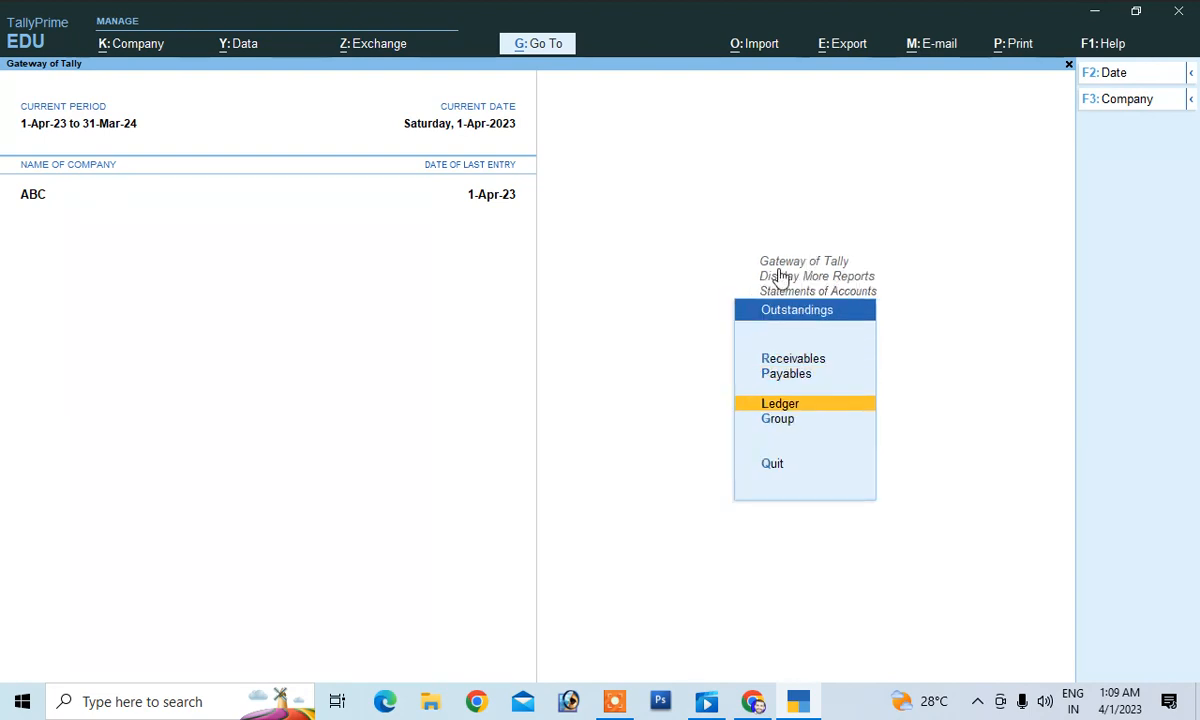
key(Return)
key(Down)
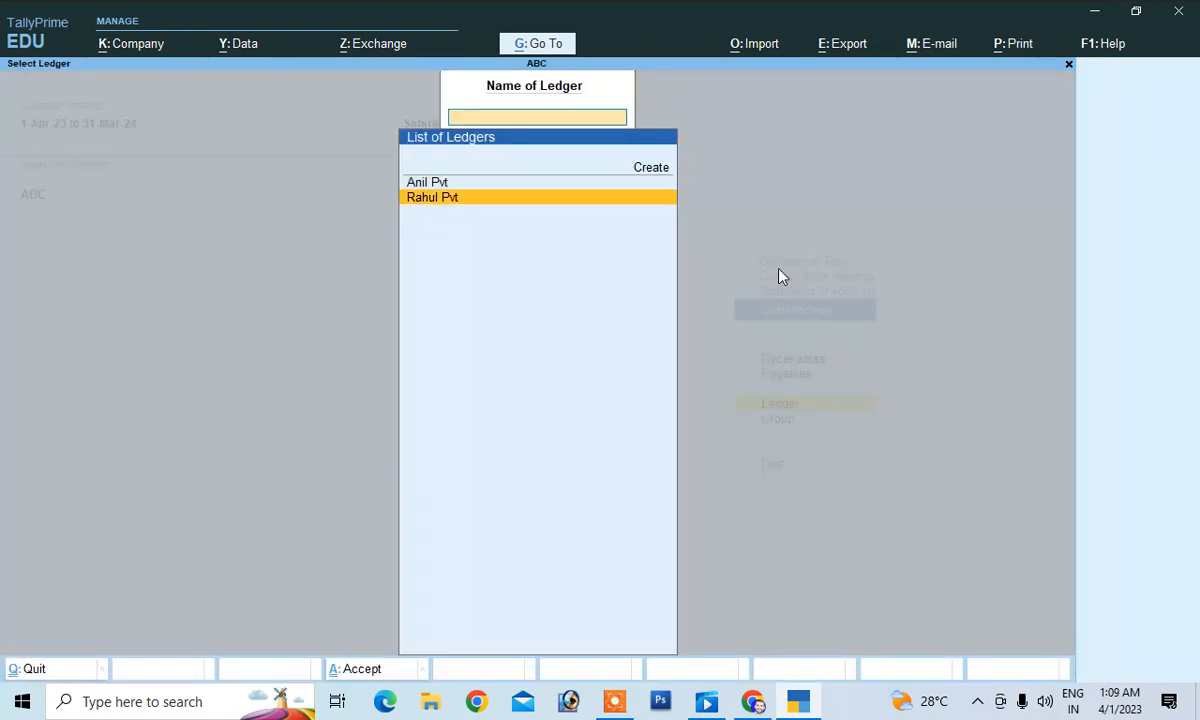
key(Return)
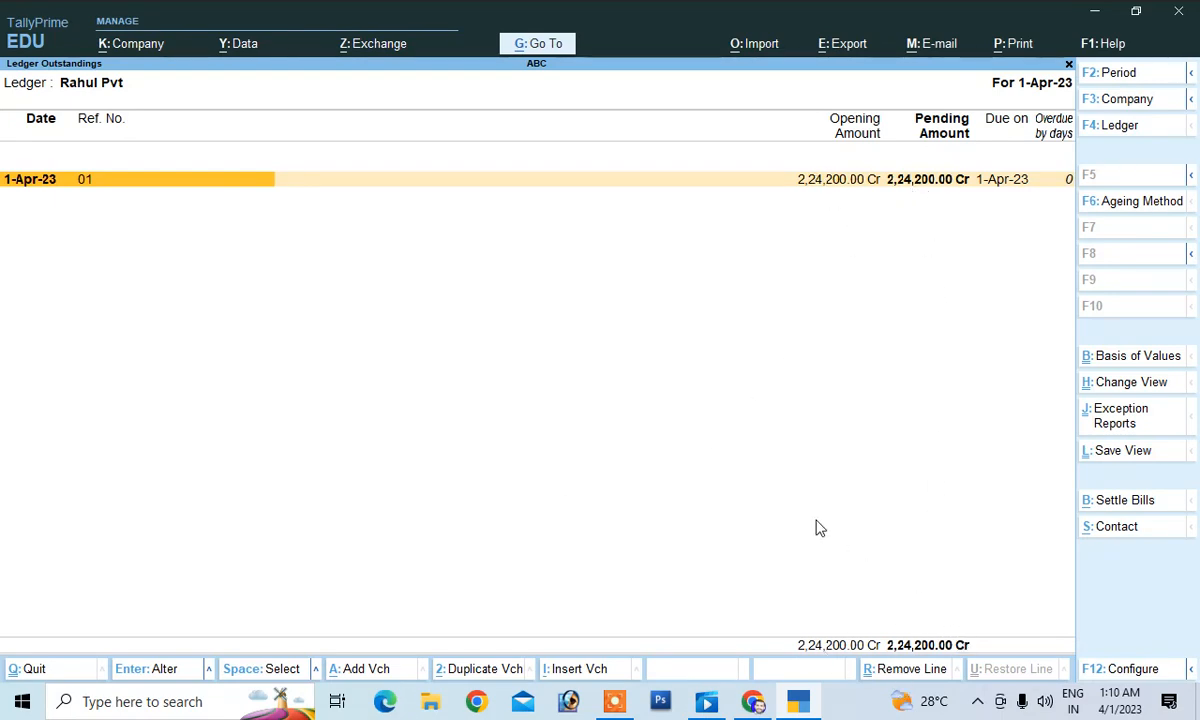
key(Escape)
key(Escape)
key(Escape)
key(Escape)
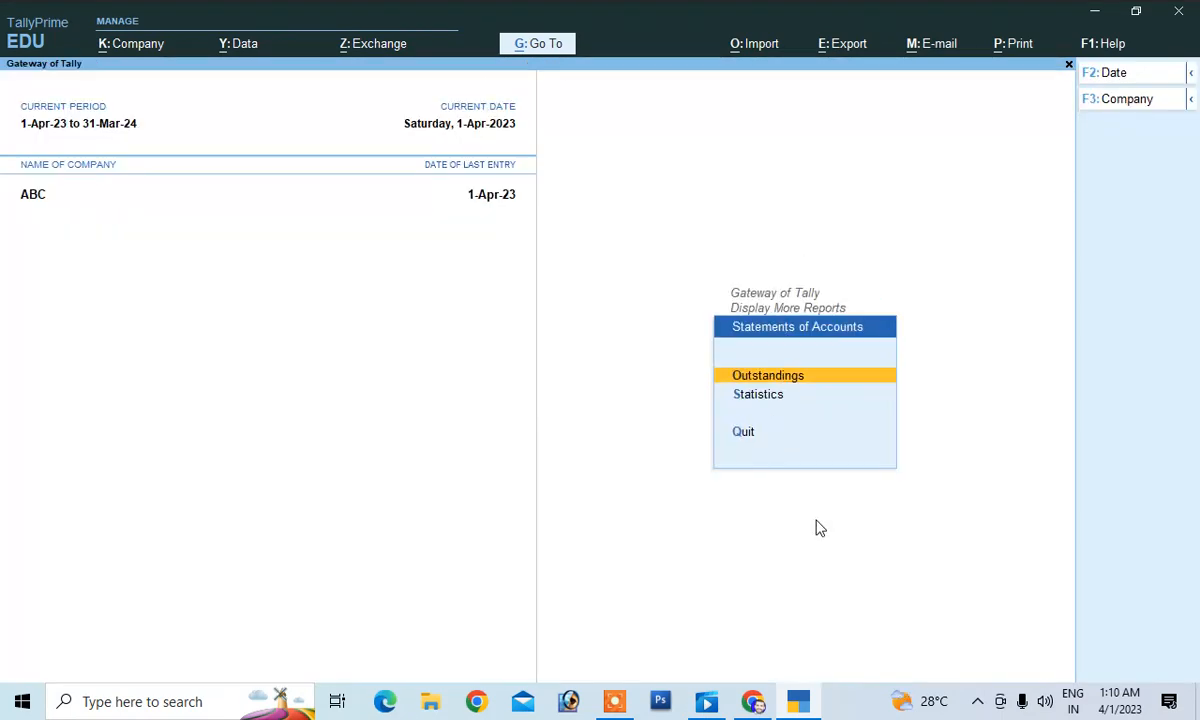
key(Escape)
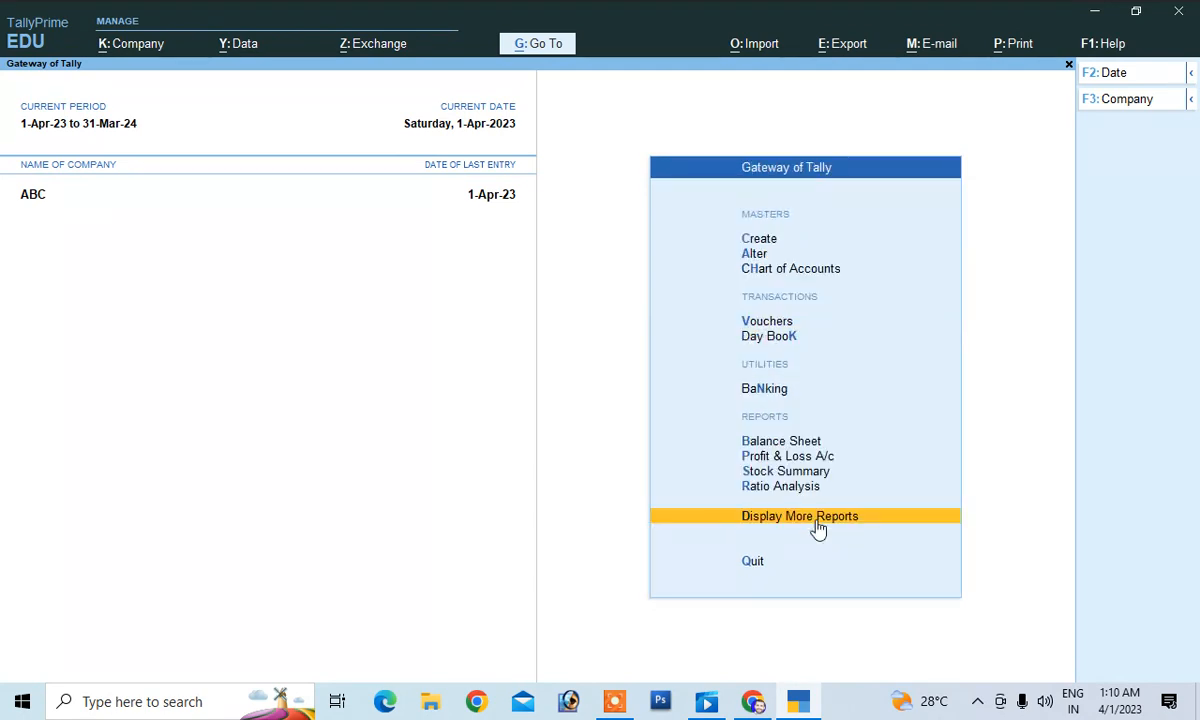
Start a payment voucher that debits the Rahul Pvt ledger with 224200.
key(Up)
key(Up)
key(Up)
key(Up)
key(Up)
key(Up)
key(Up)
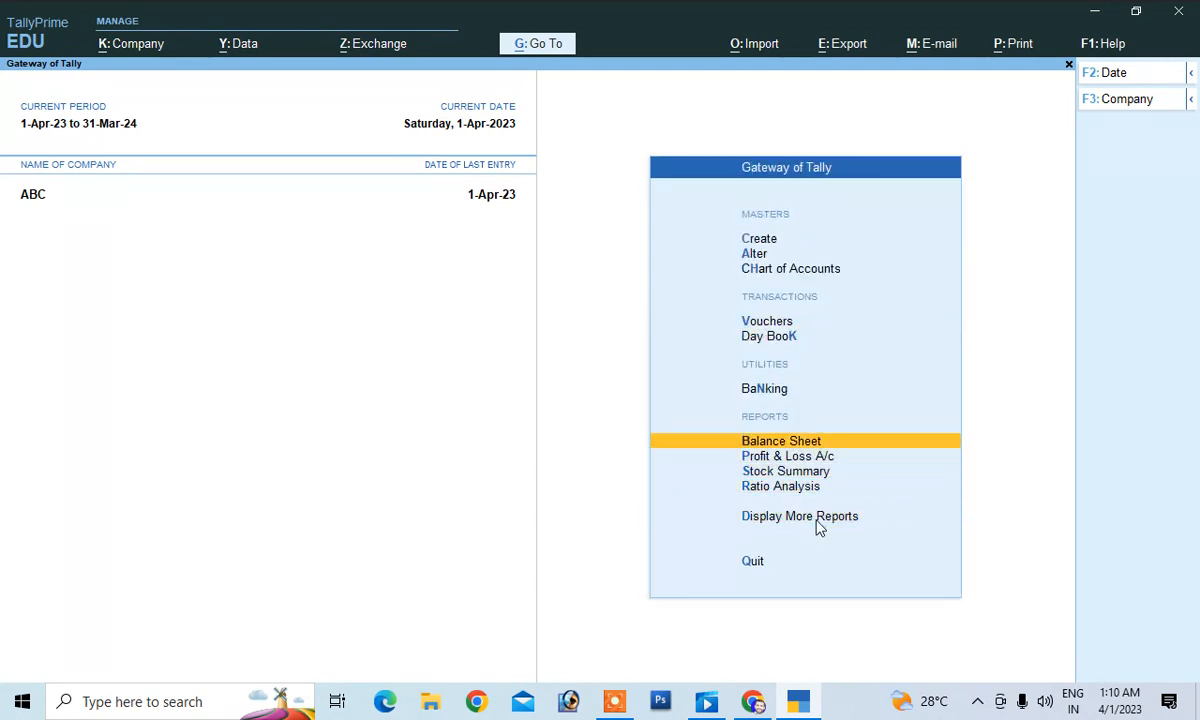
key(Return)
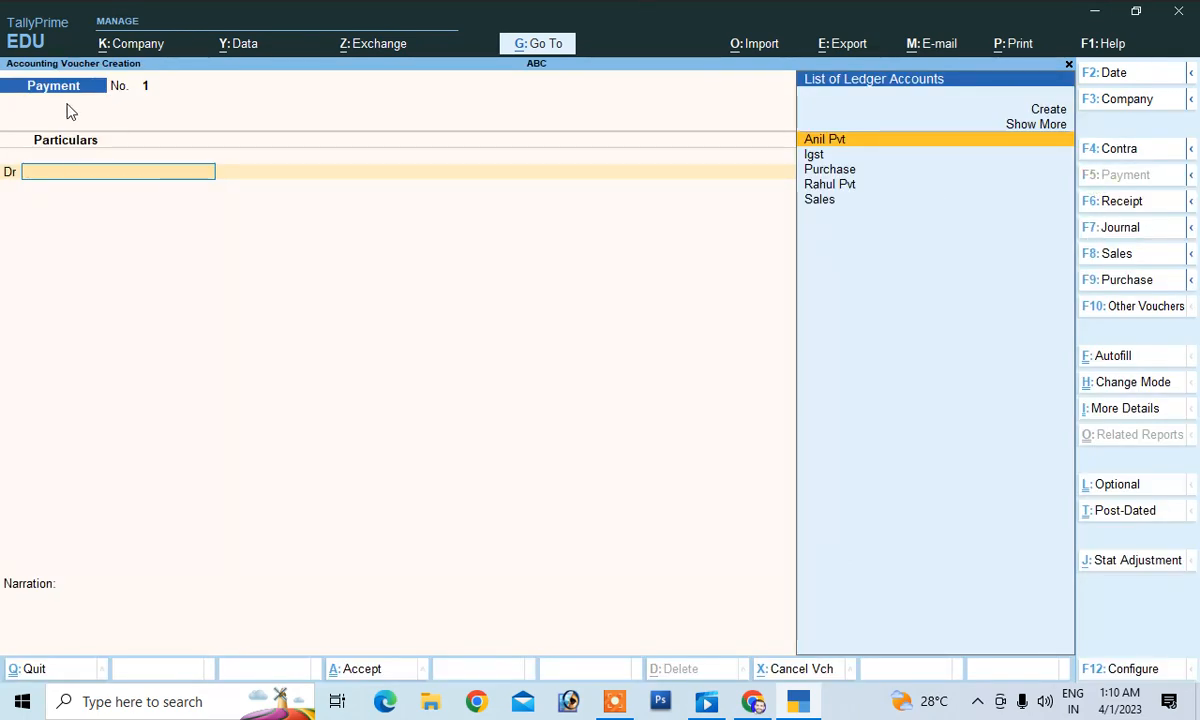
click(826, 184)
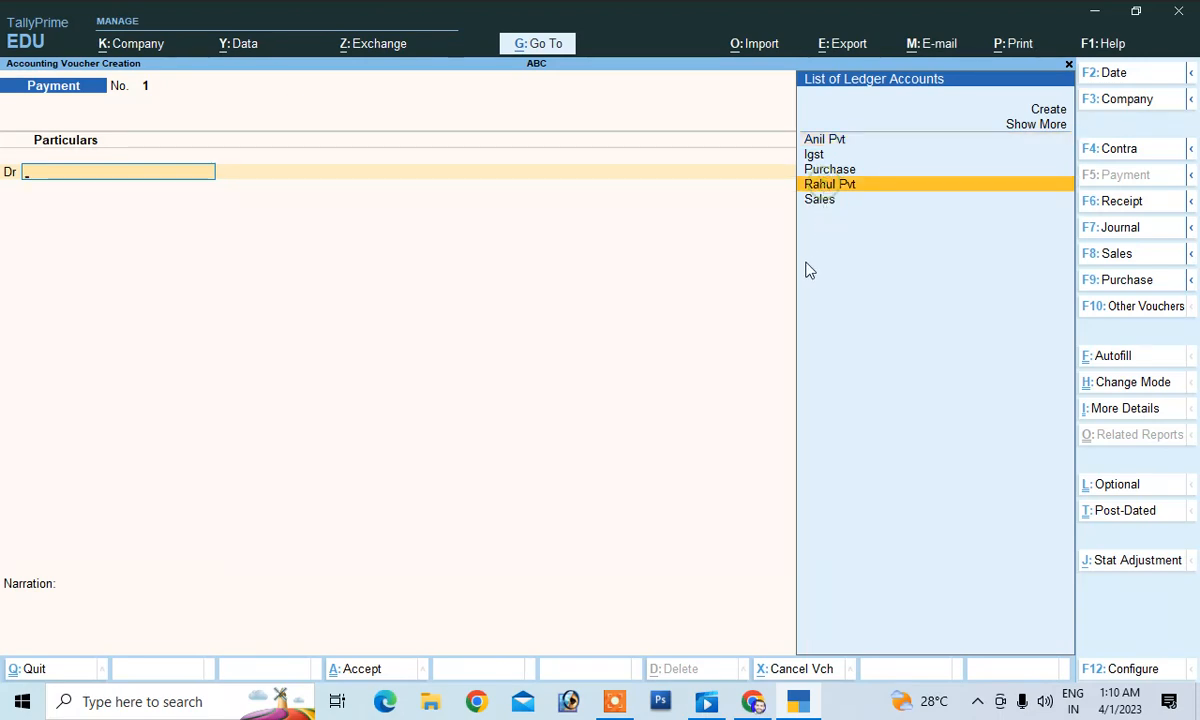
key(Return)
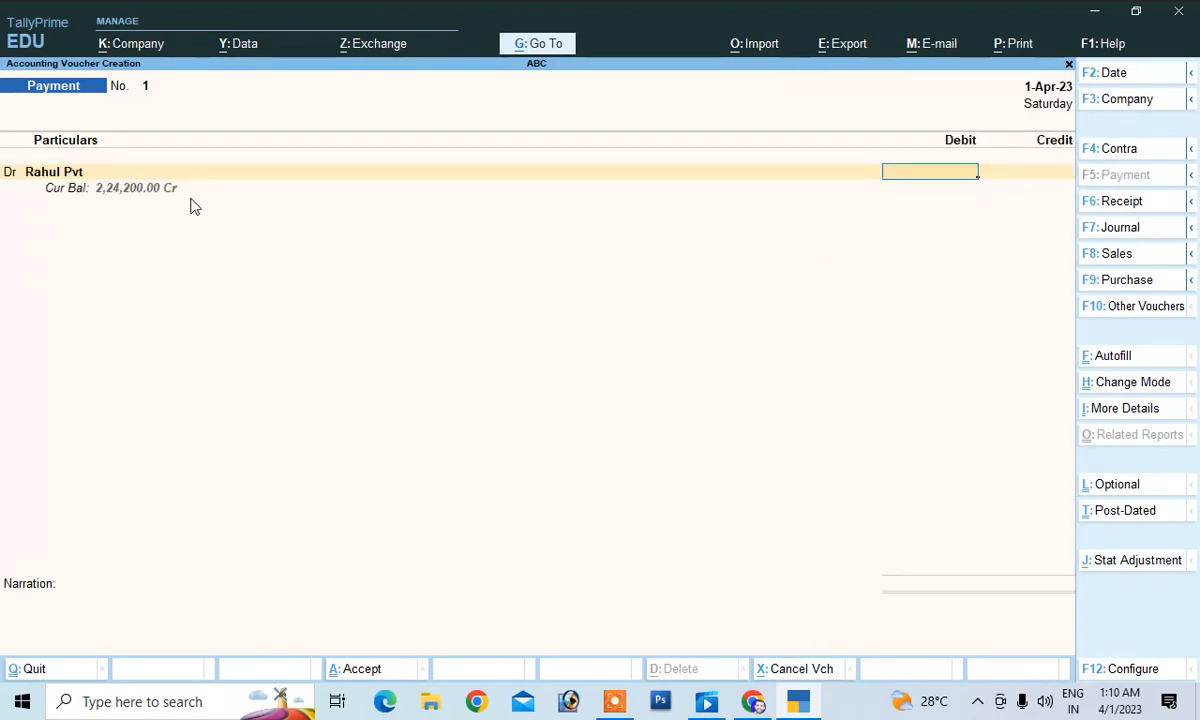
text(224200)
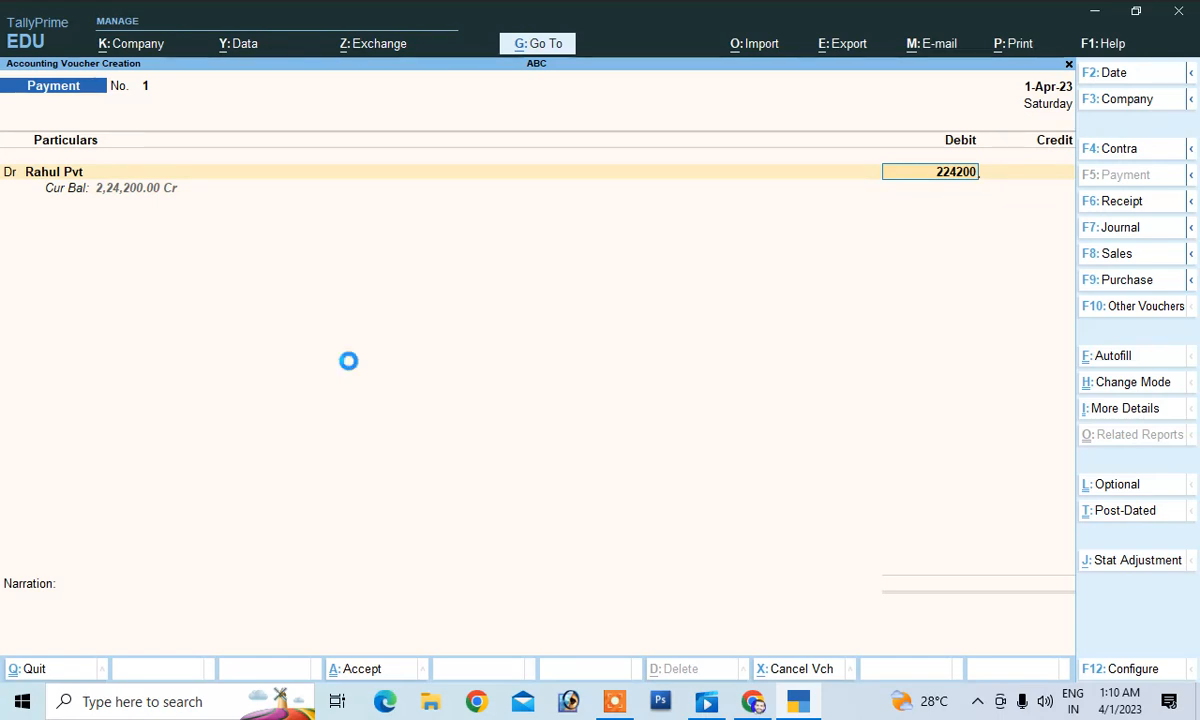
key(Return)
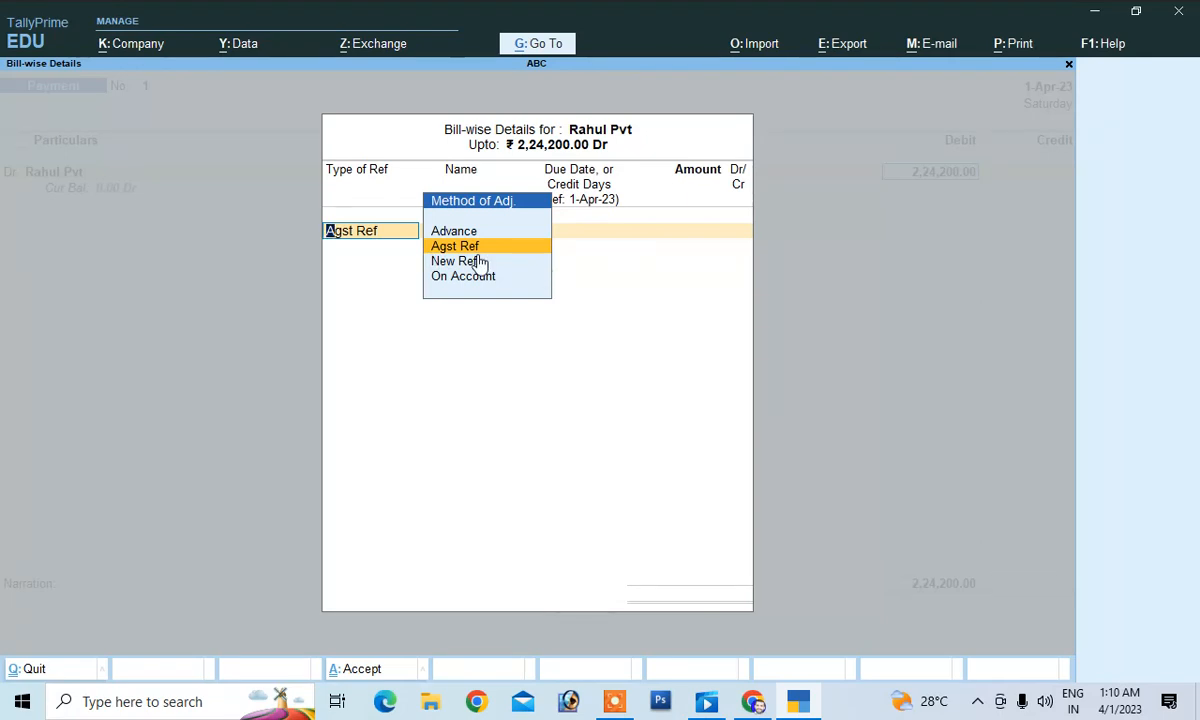
Allocate the full payment against Rahul Pvt's pending bill 01 and credit Cash with 2,24,200.00.
key(Return)
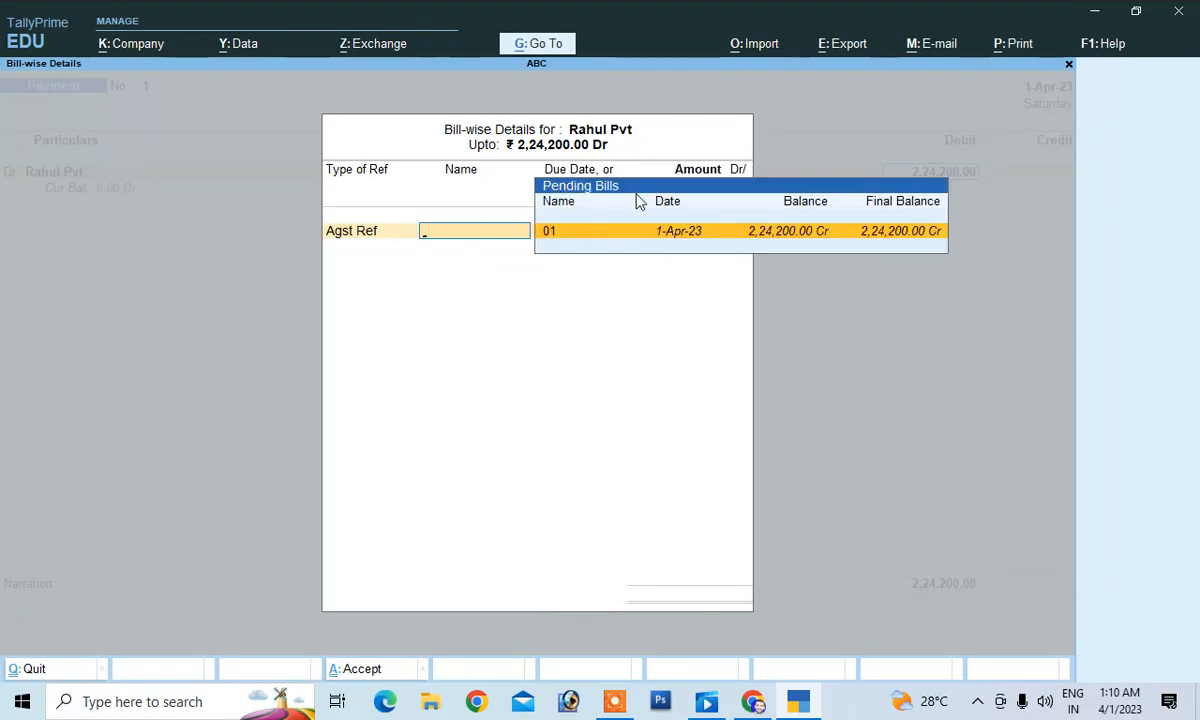
key(Return)
key(Return)
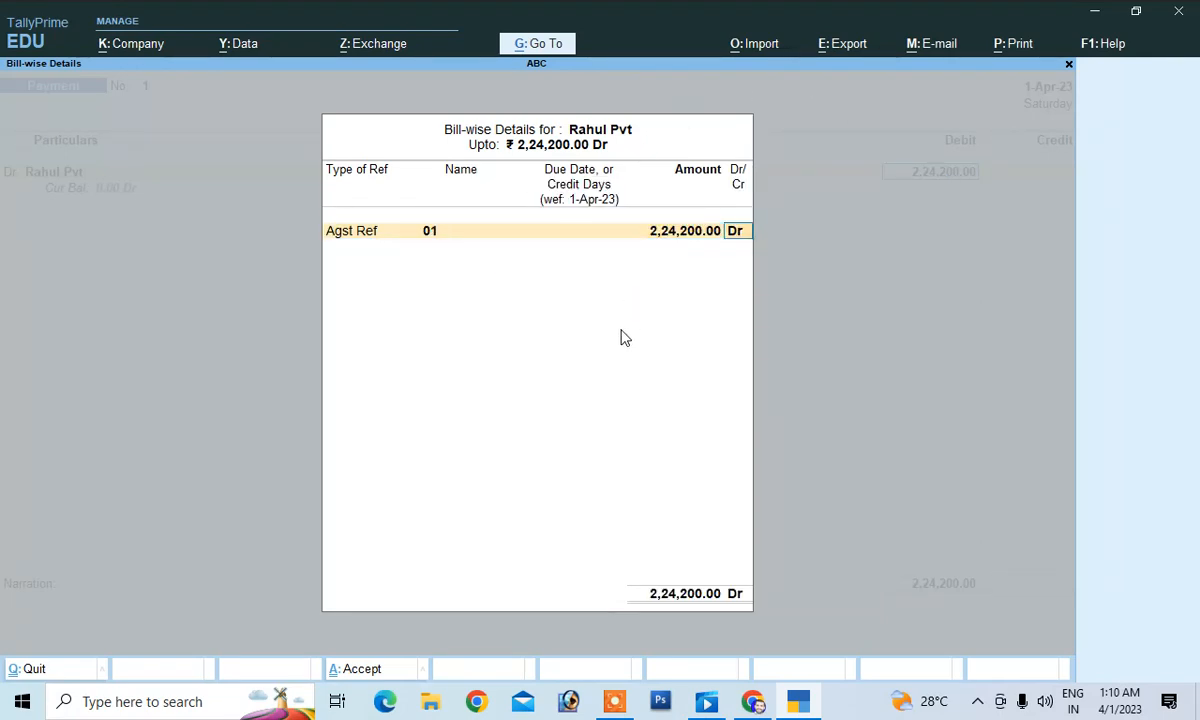
key(Return)
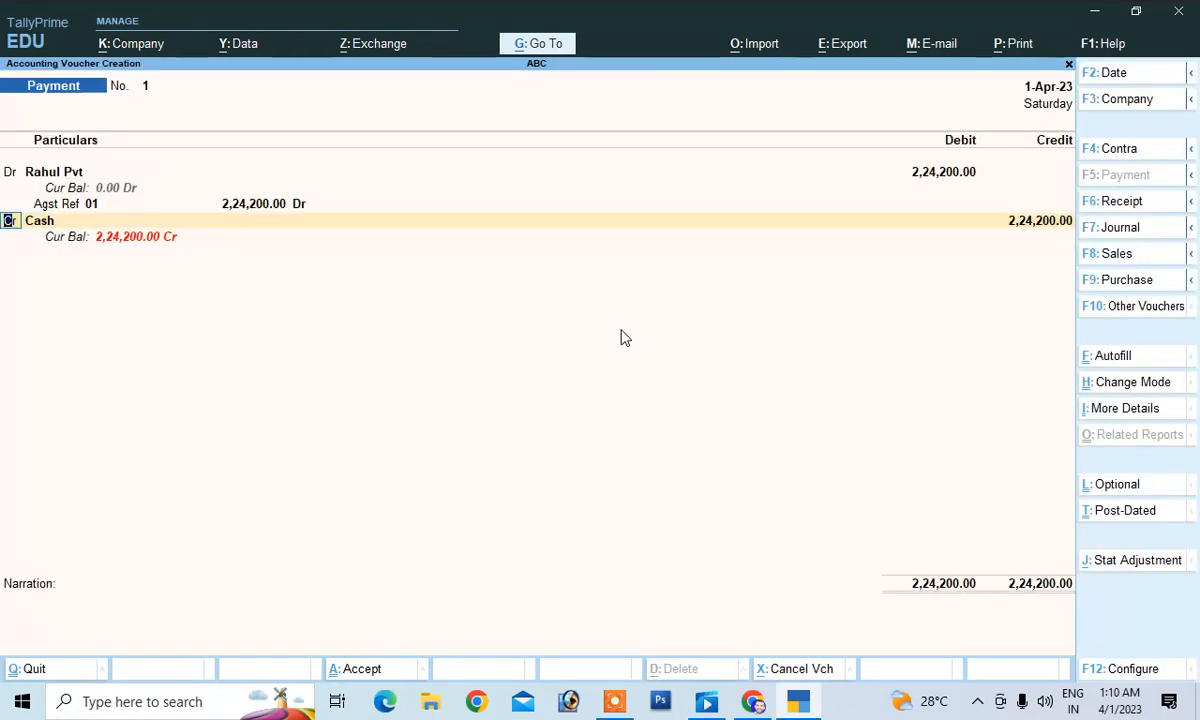
key(Return)
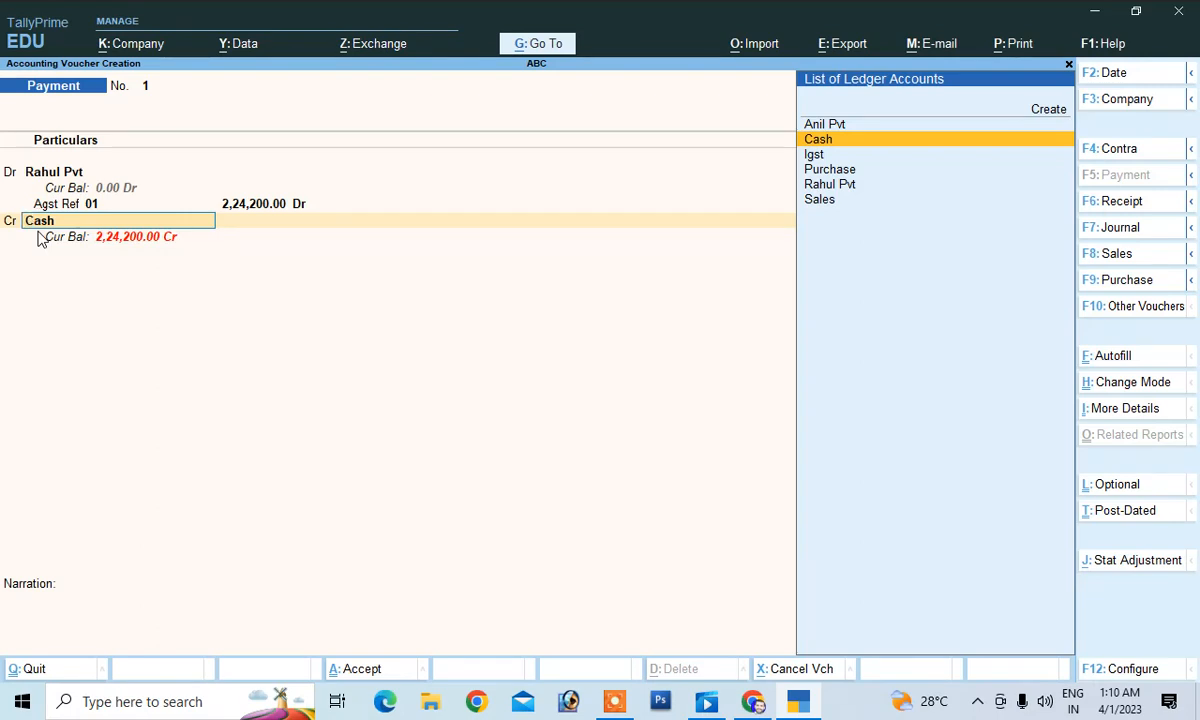
key(Return)
key(Return)
key(Return)
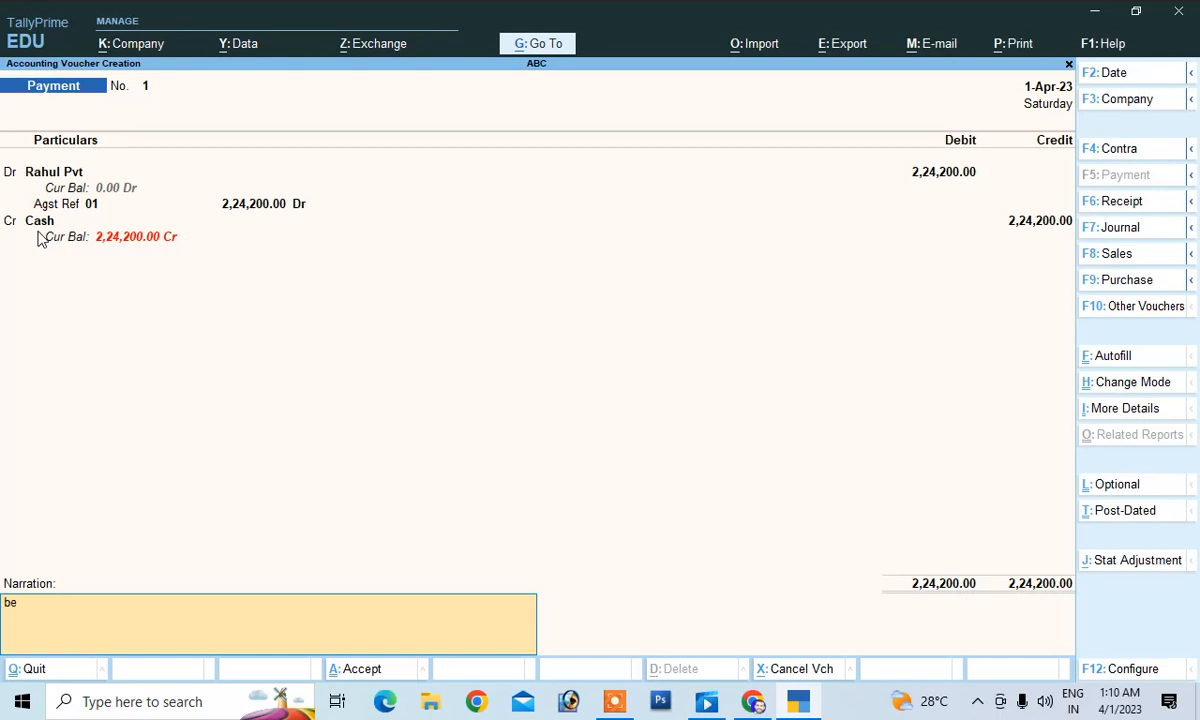
Enter "being cash paid" as the payment voucher's narration, save the voucher and return to the Gateway of Tally.
text(being cash paid)
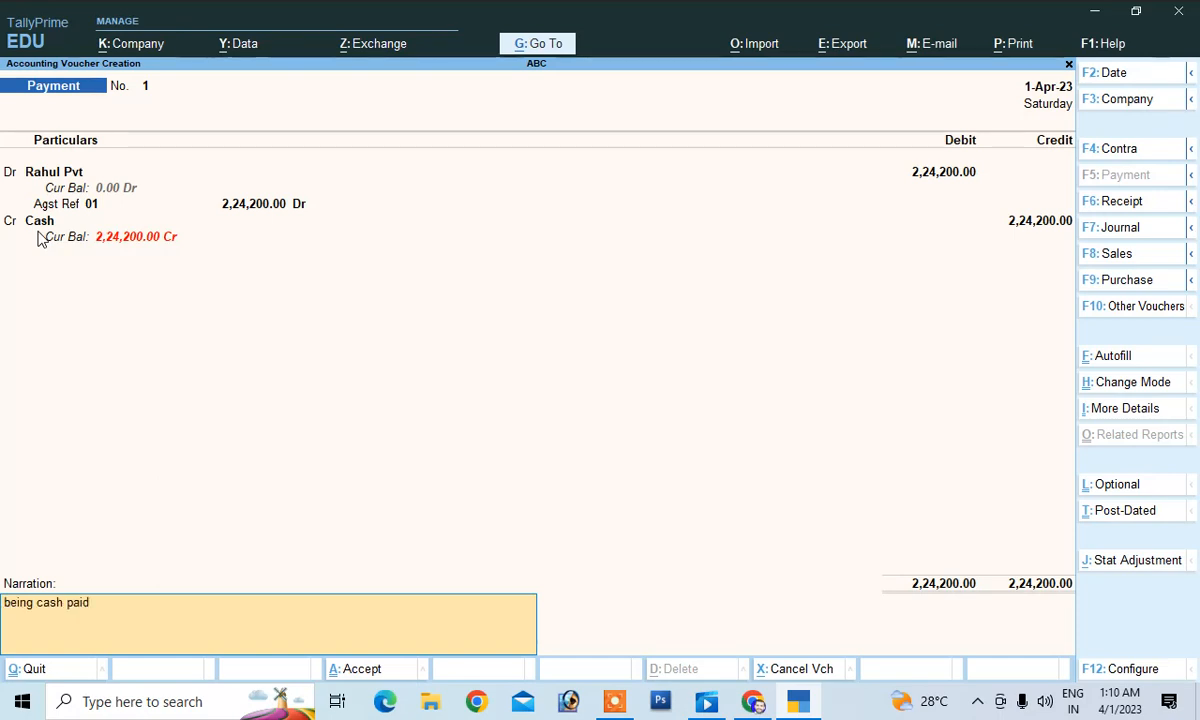
key(Return)
key(Return)
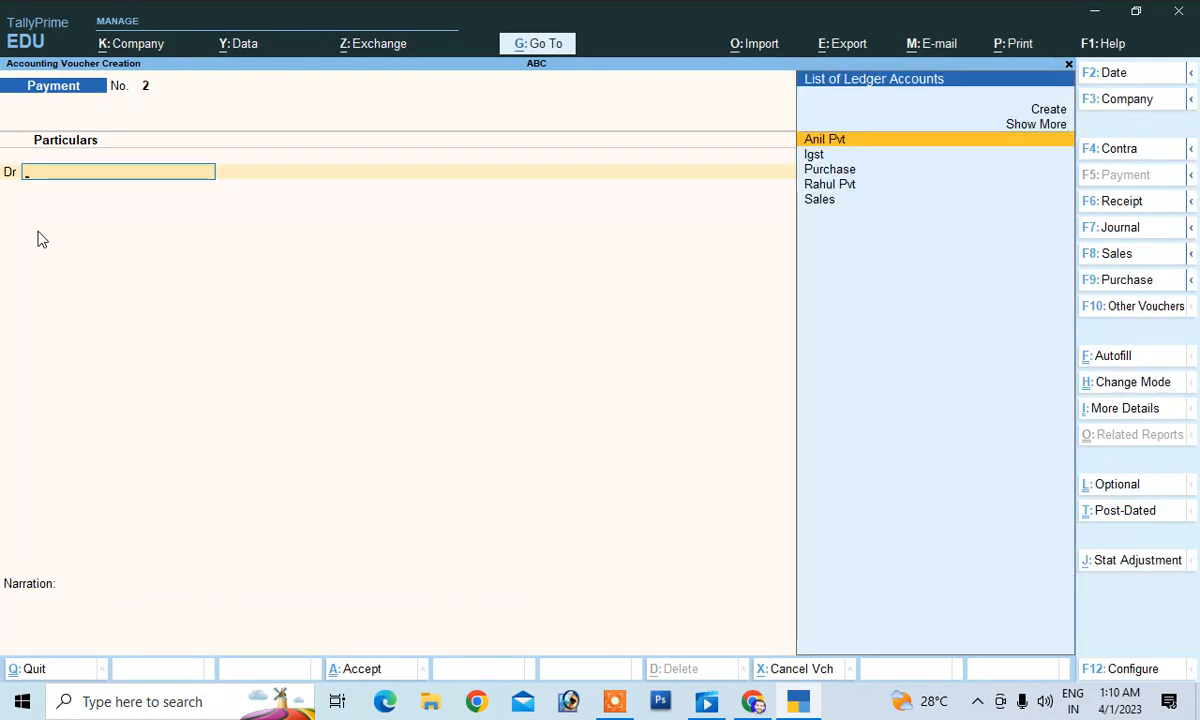
key(Escape)
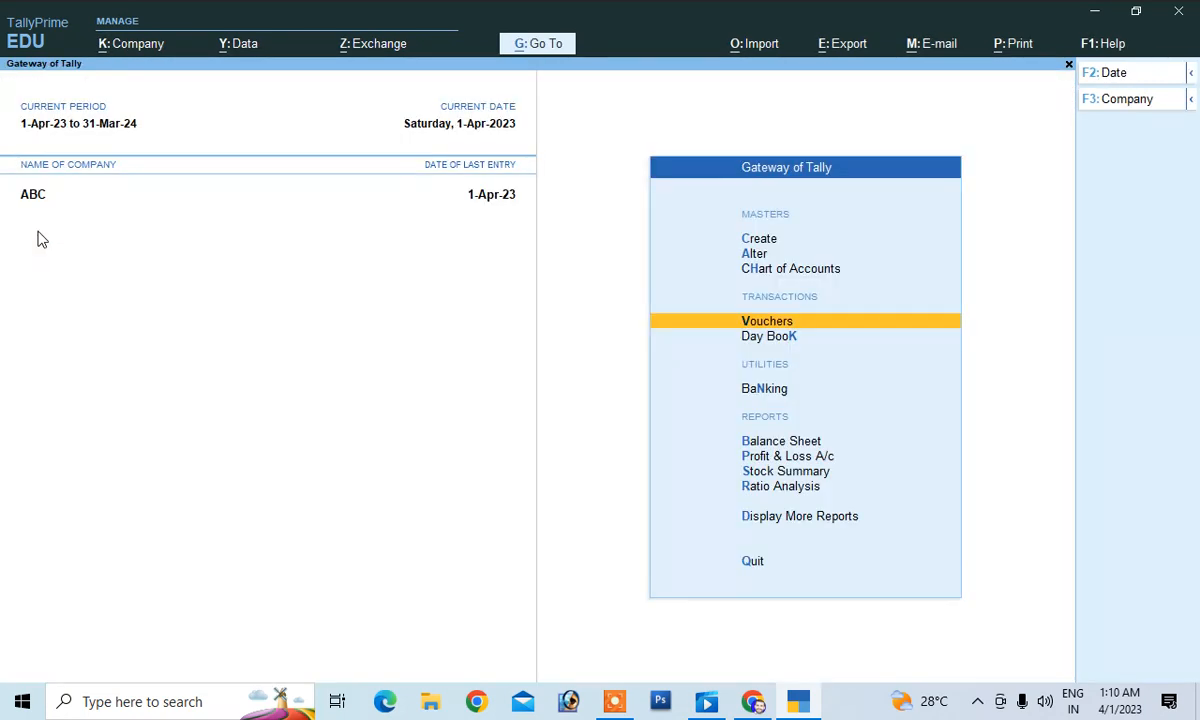
Open the Statements of Accounts again from the additional reports.
key(Down)
key(Down)
key(Down)
key(Down)
key(Down)
key(Down)
key(Down)
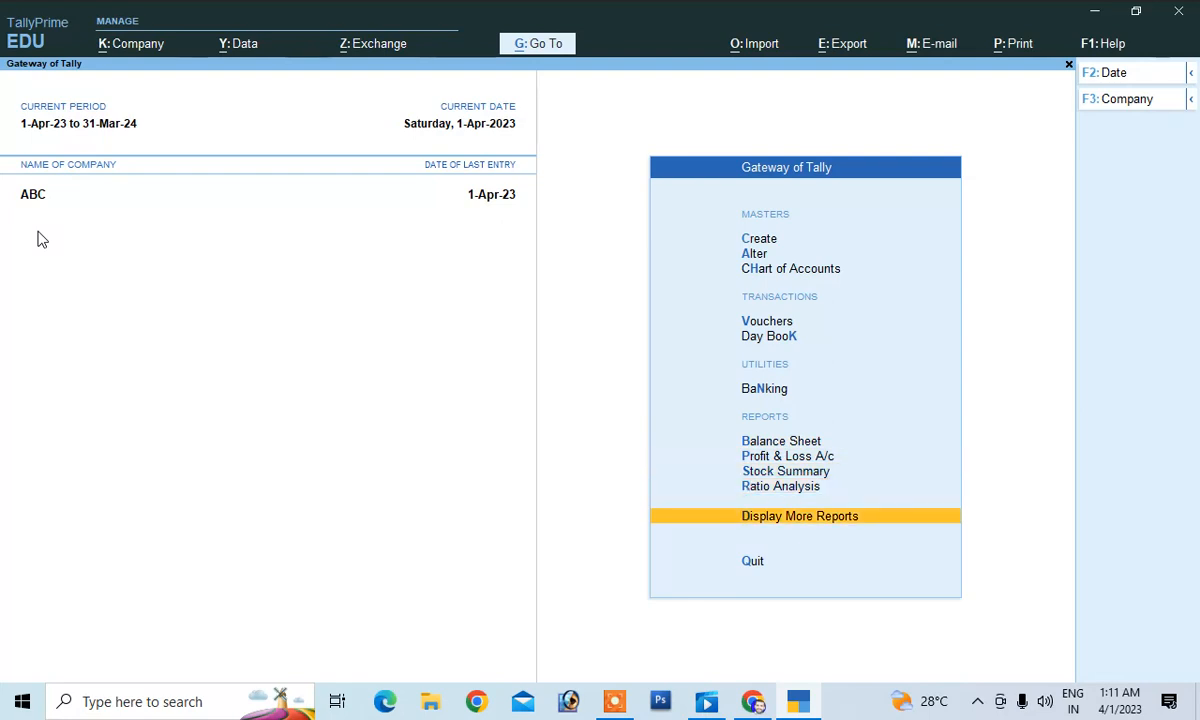
key(Return)
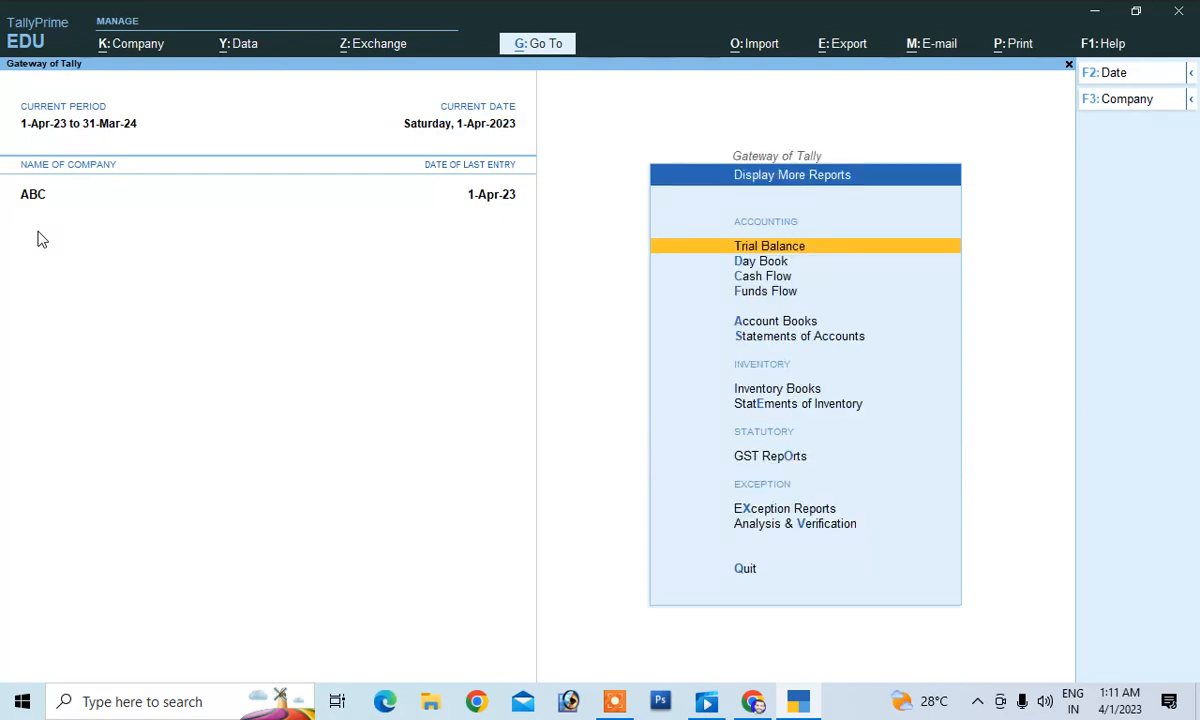
key(Down)
key(Down)
key(Down)
key(Down)
key(Down)
key(Return)
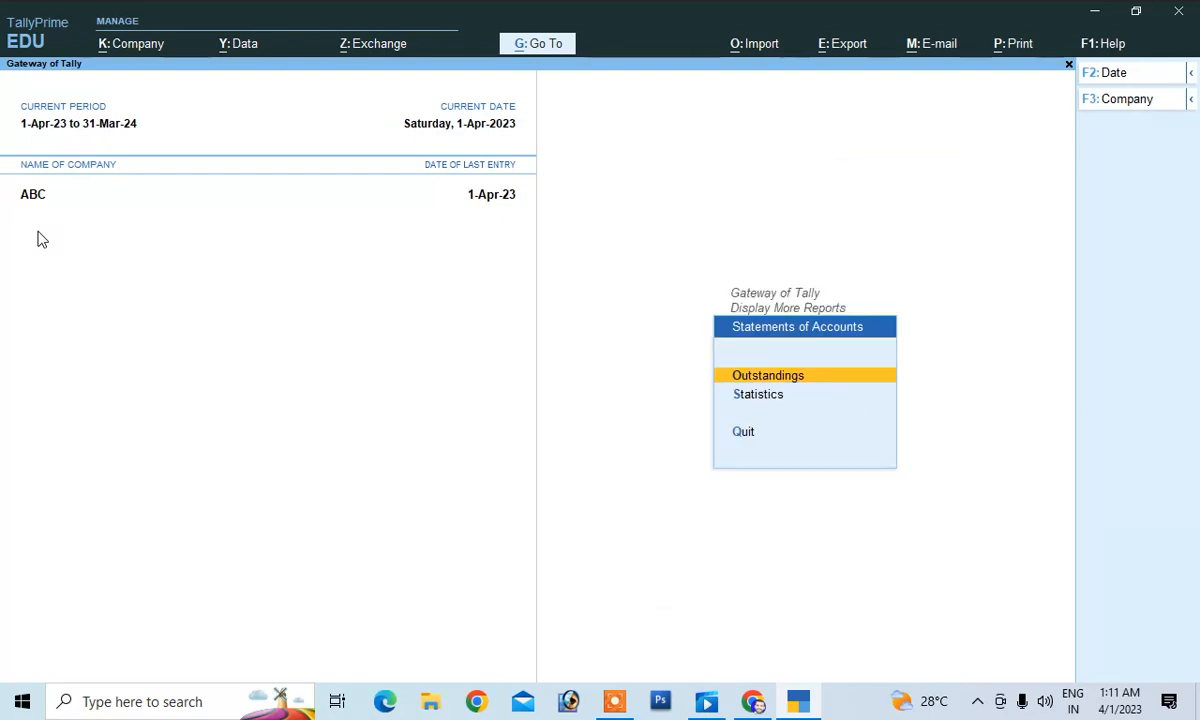
Check the ledger outstandings of Rahul Pvt after the payment, closing the report when done.
key(Return)
key(Down)
key(Down)
key(Return)
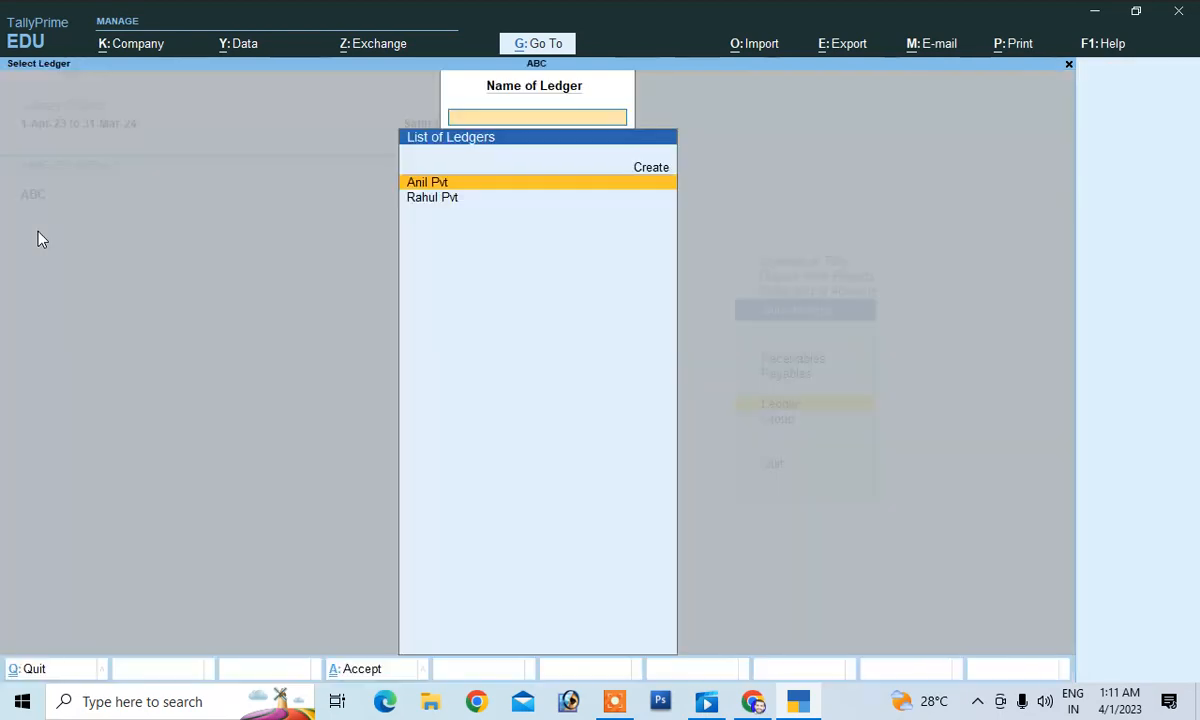
key(Down)
key(Return)
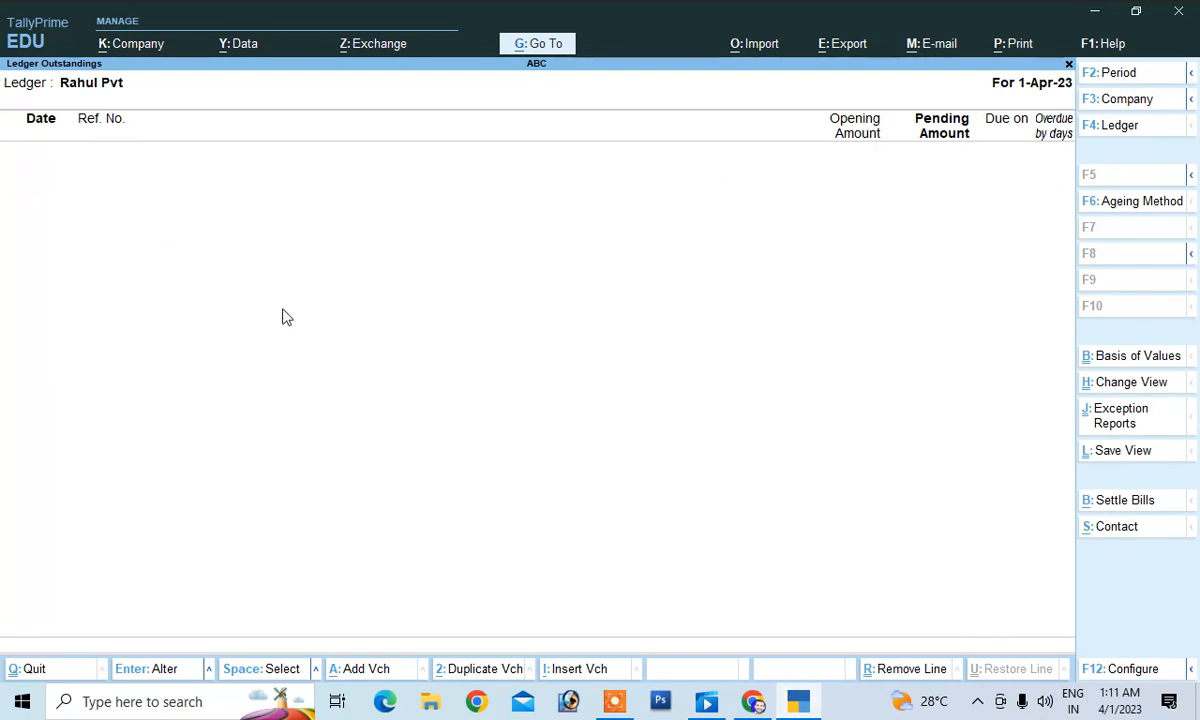
key(Escape)
key(Escape)
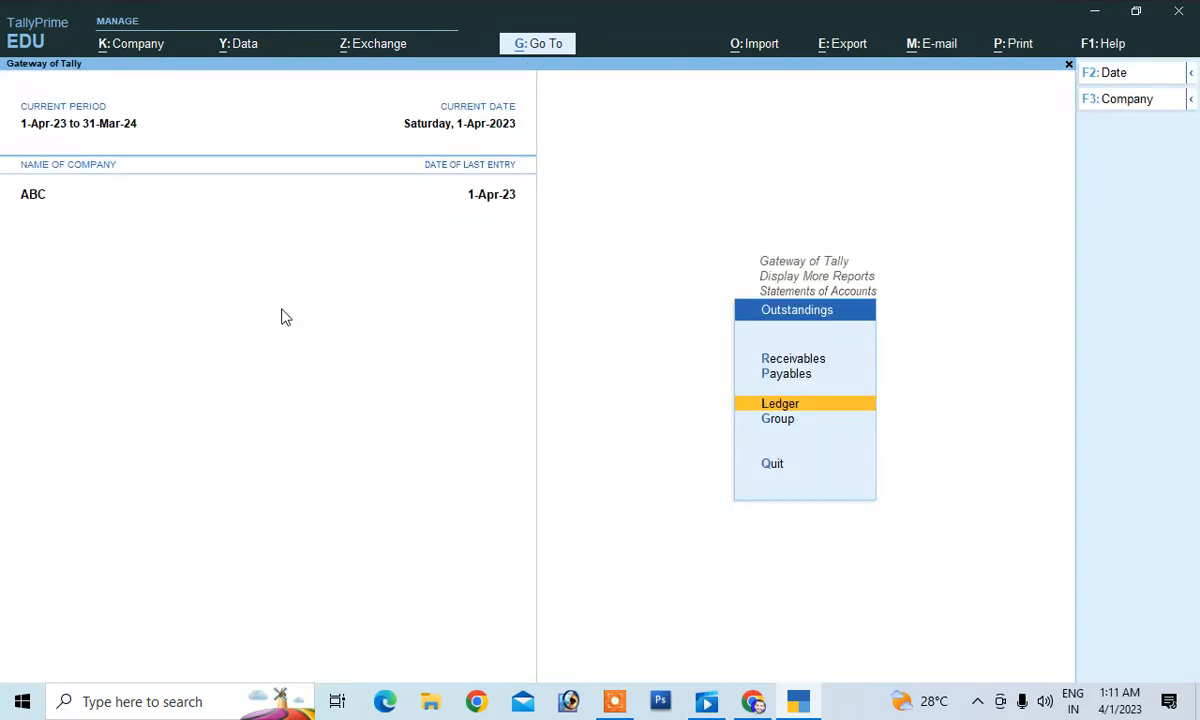
Review the ledger outstandings of Anil Pvt and go back to the Gateway of Tally.
key(Return)
key(Down)
key(Up)
key(Return)
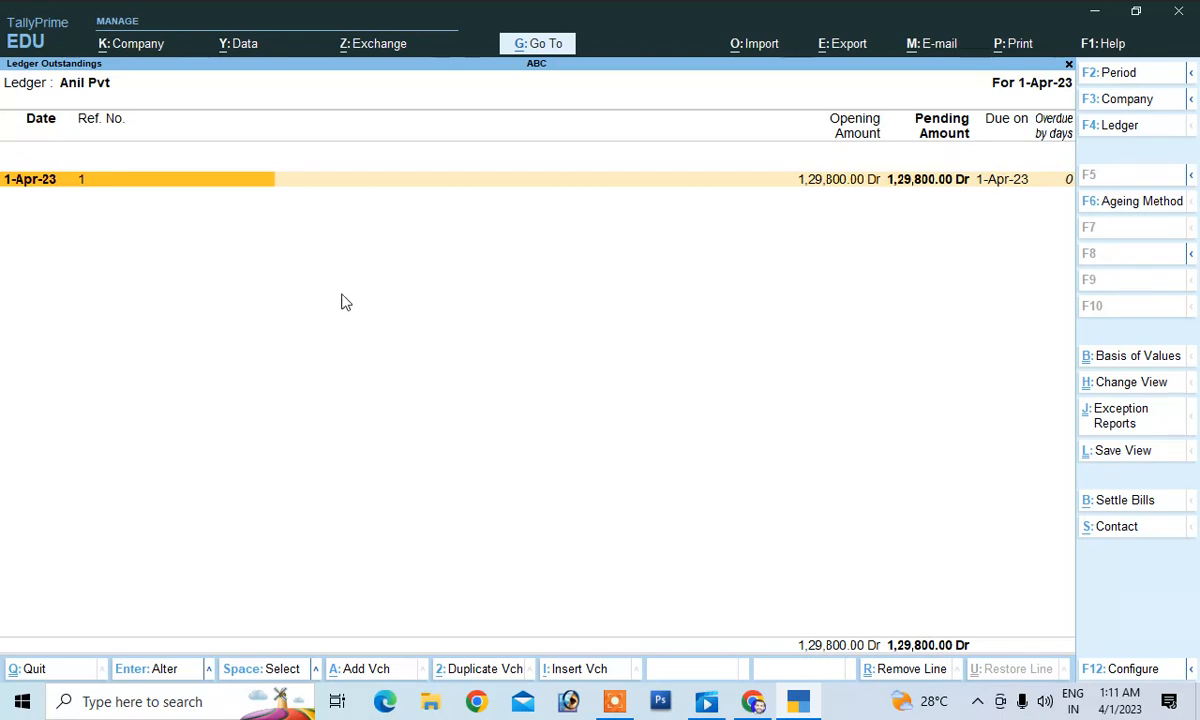
key(Escape)
key(Escape)
key(Escape)
key(Escape)
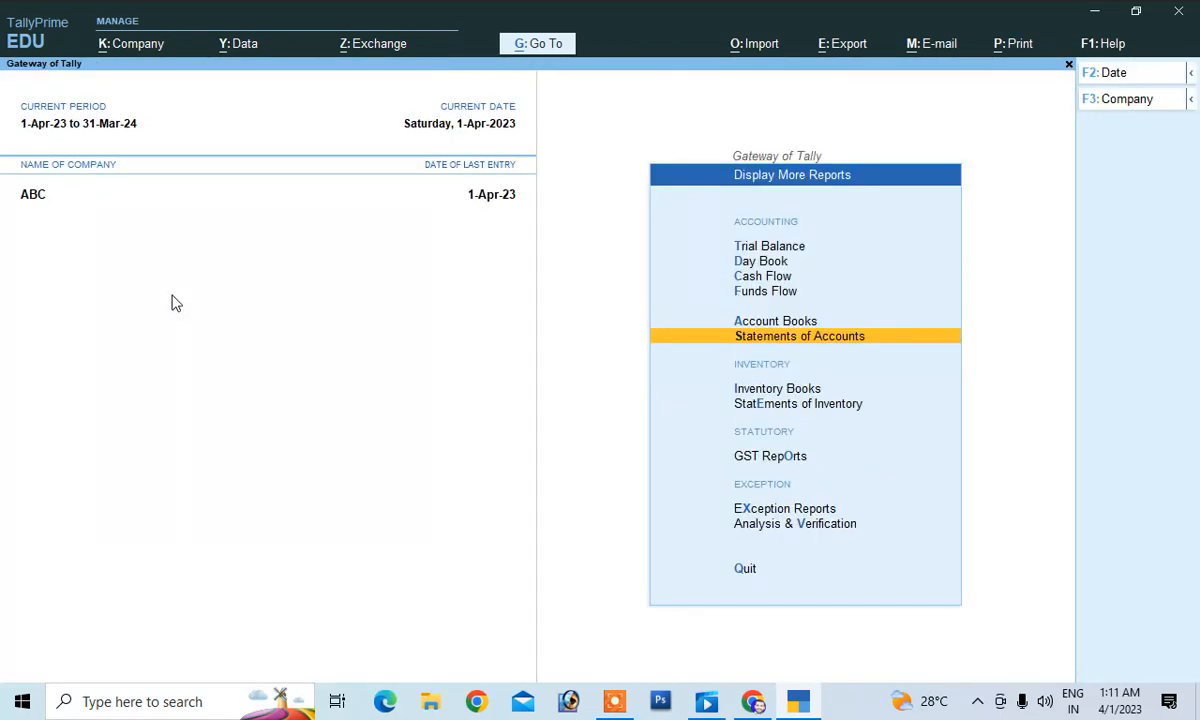
key(Escape)
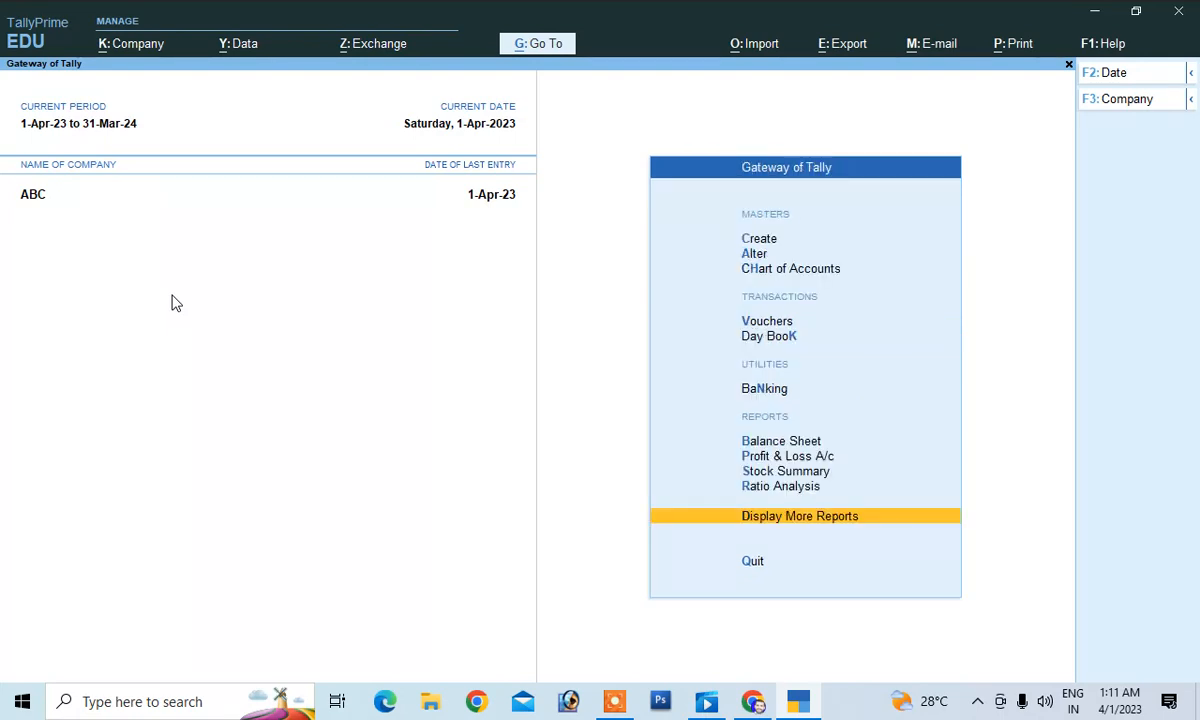
Open voucher entry and switch the voucher type to Receipt.
key(Up)
key(Up)
key(Up)
key(Up)
key(Up)
key(Up)
key(Up)
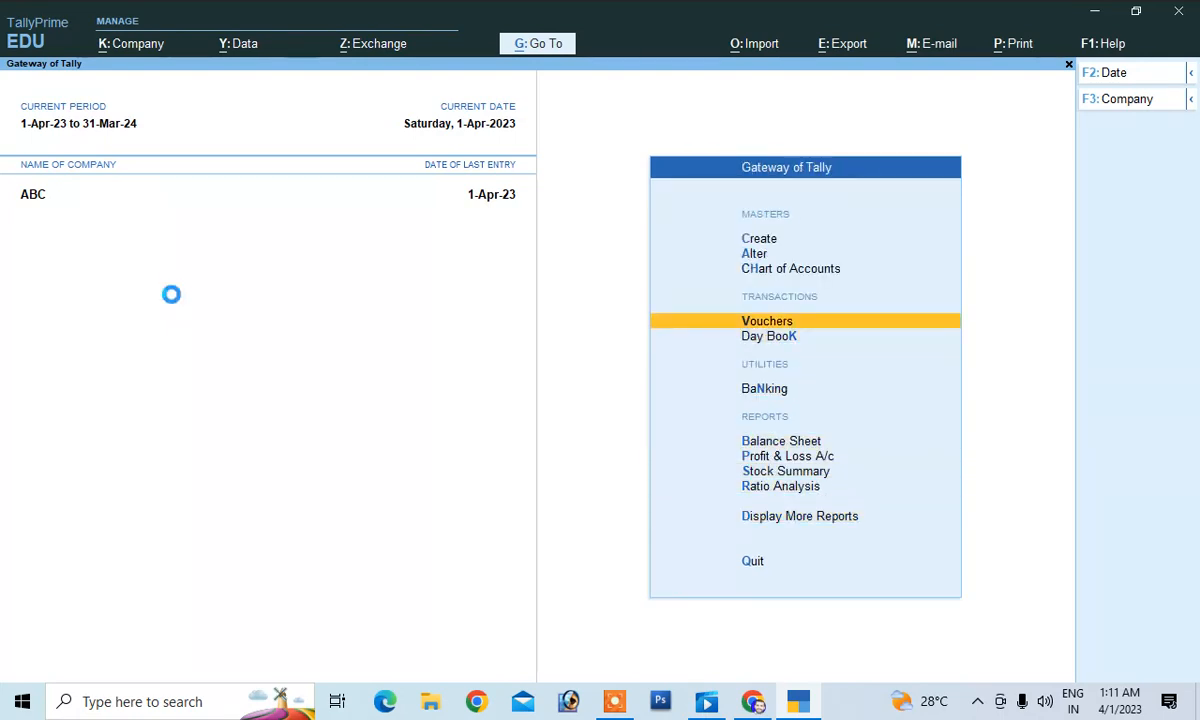
key(Return)
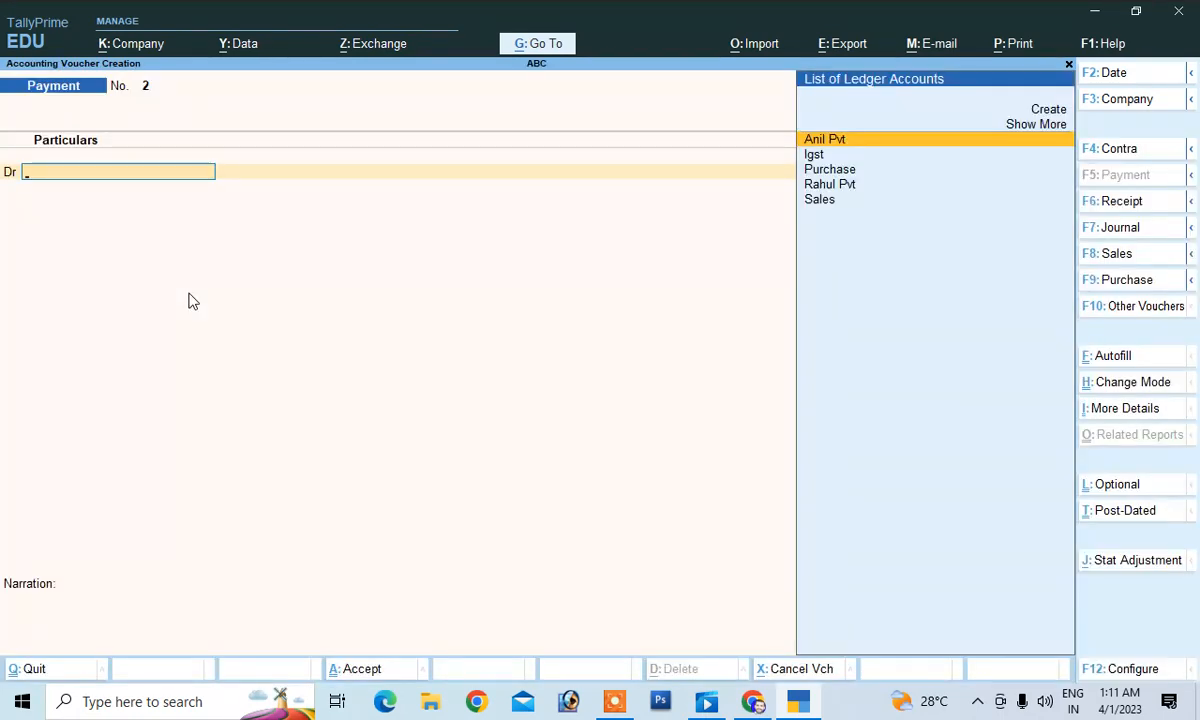
key(F6)
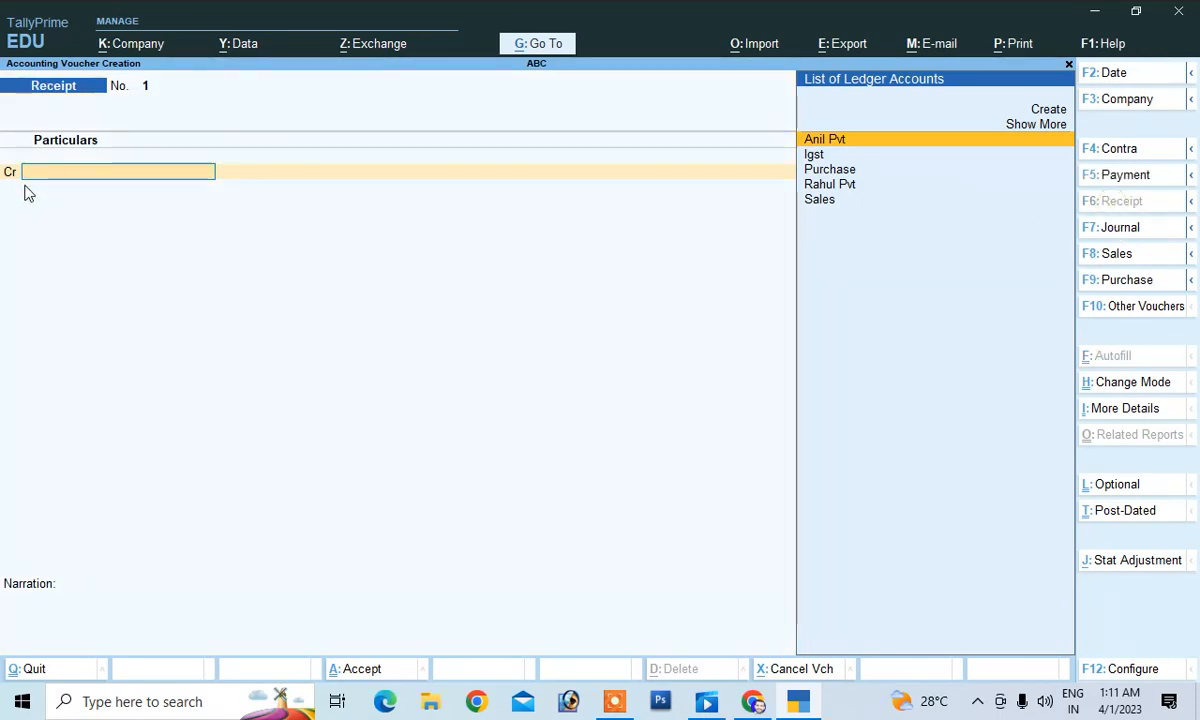
Credit the Anil Pvt ledger with 129800 in the receipt voucher and proceed to its bill-wise details.
key(Down)
key(Up)
key(Return)
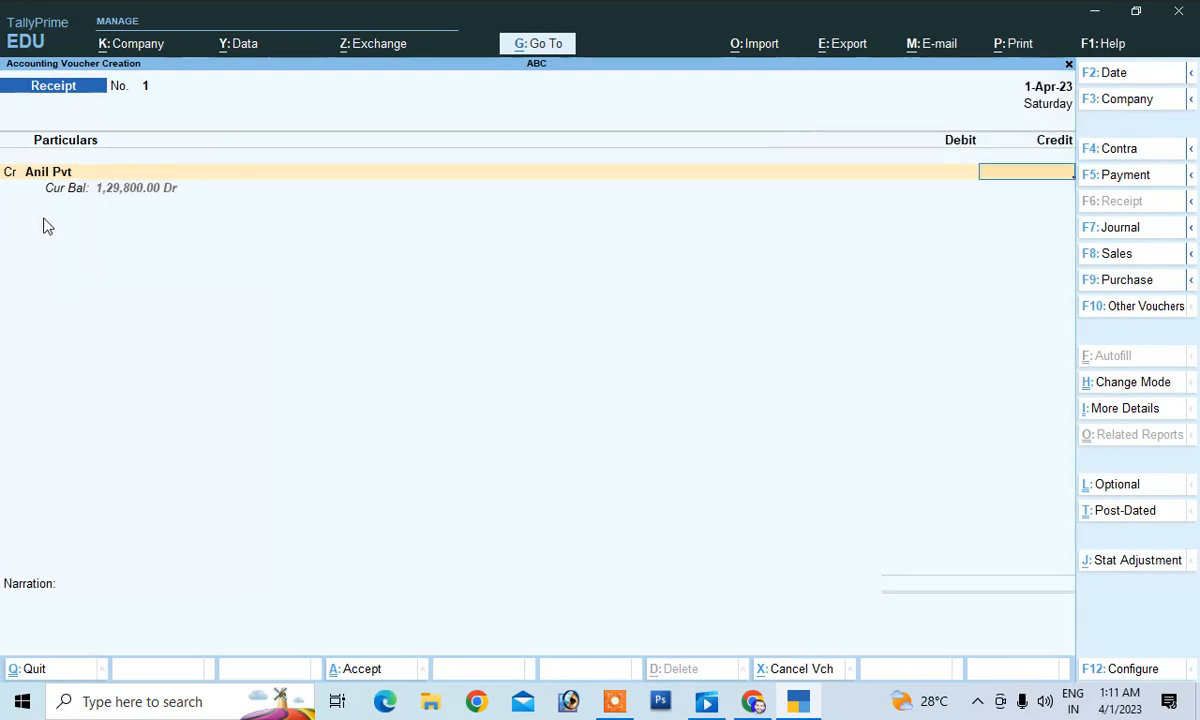
text(129800)
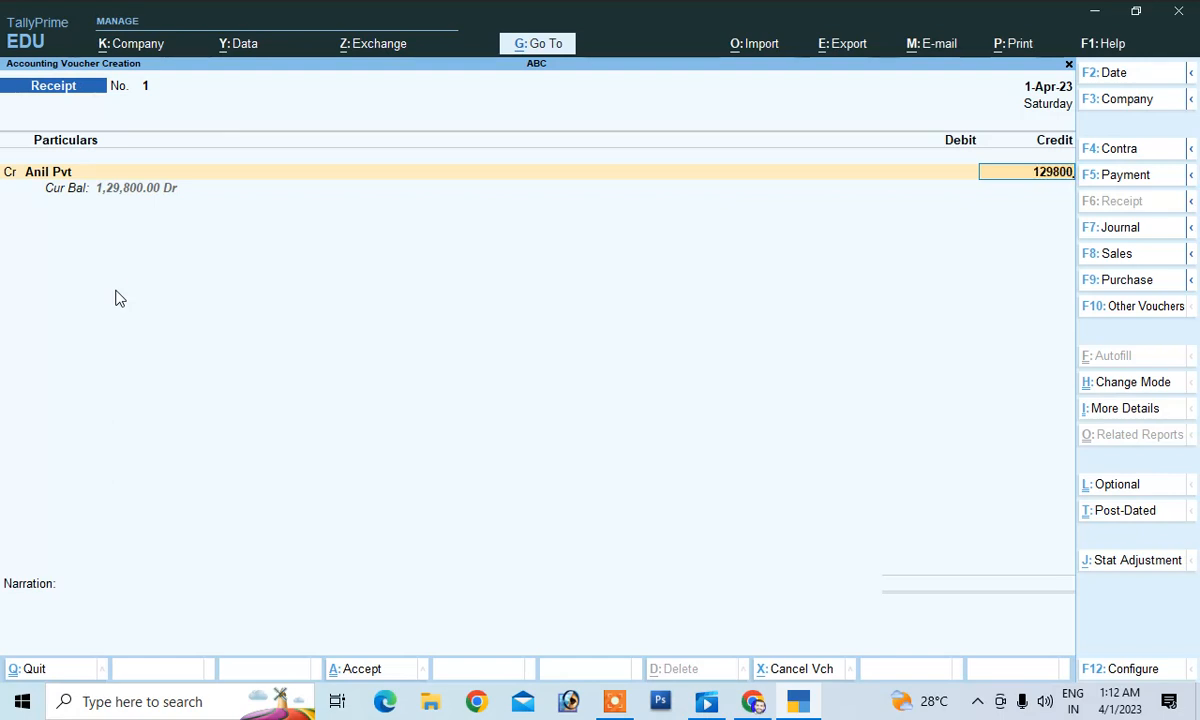
key(Return)
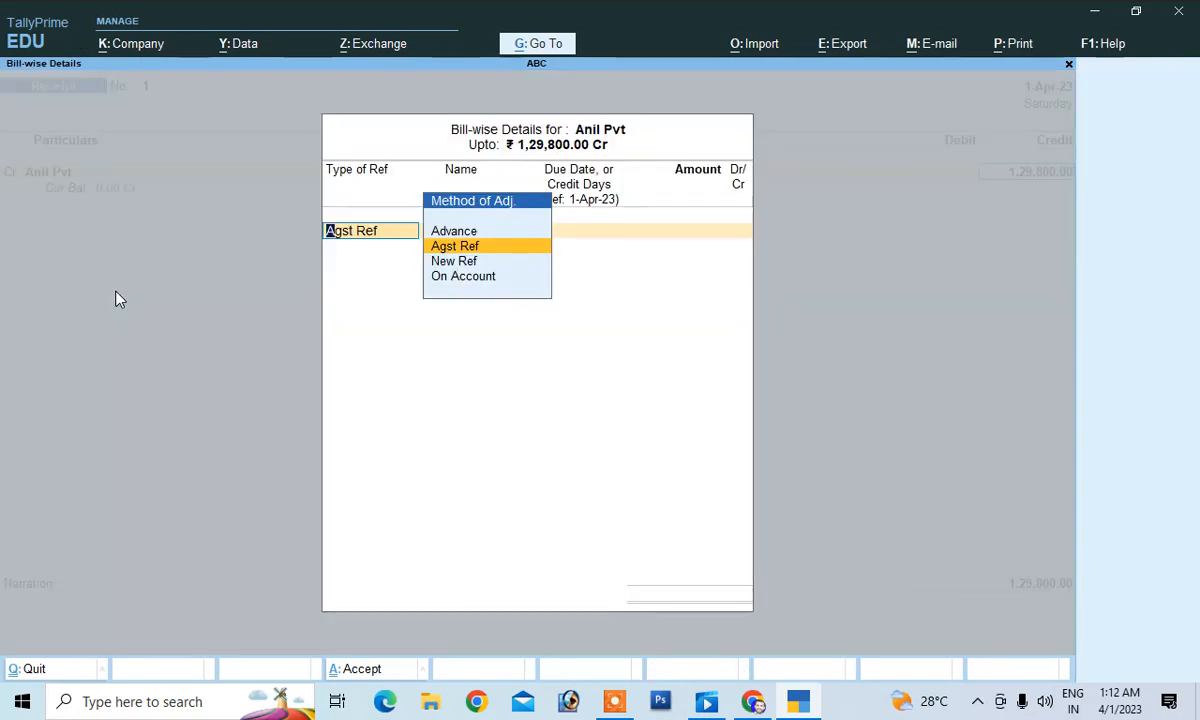
Adjust the Anil Pvt receipt as Agst Ref against pending bill 1.
key(Return)
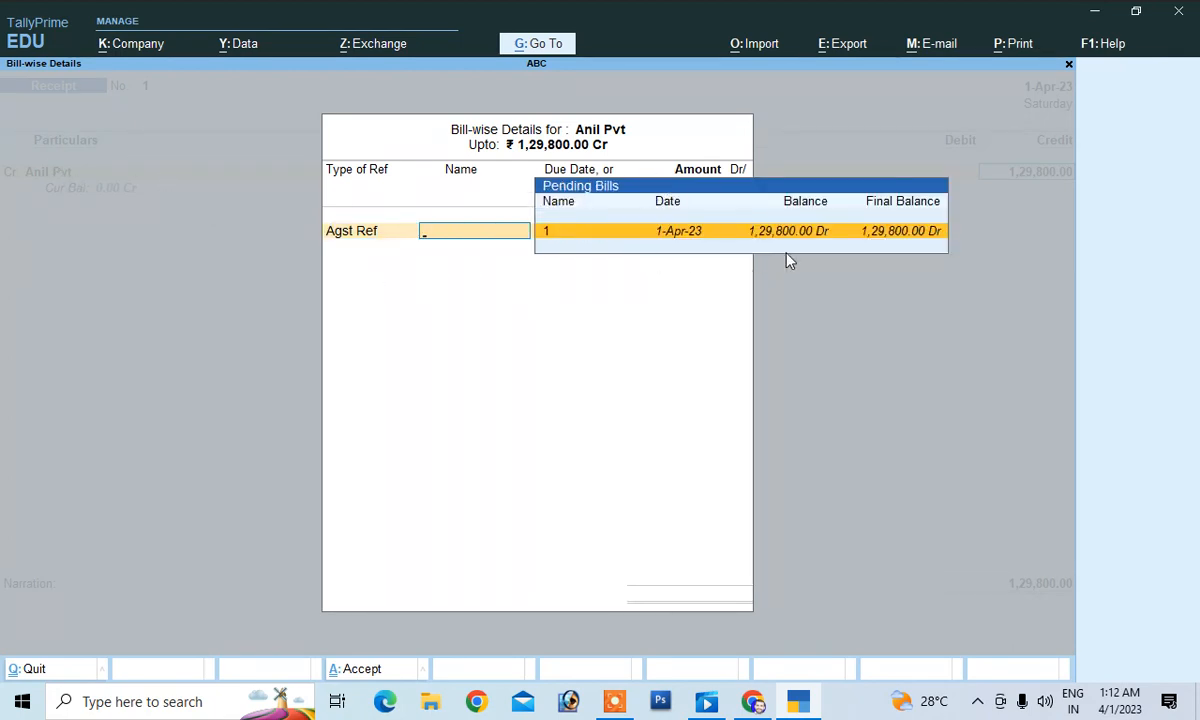
key(Return)
key(Return)
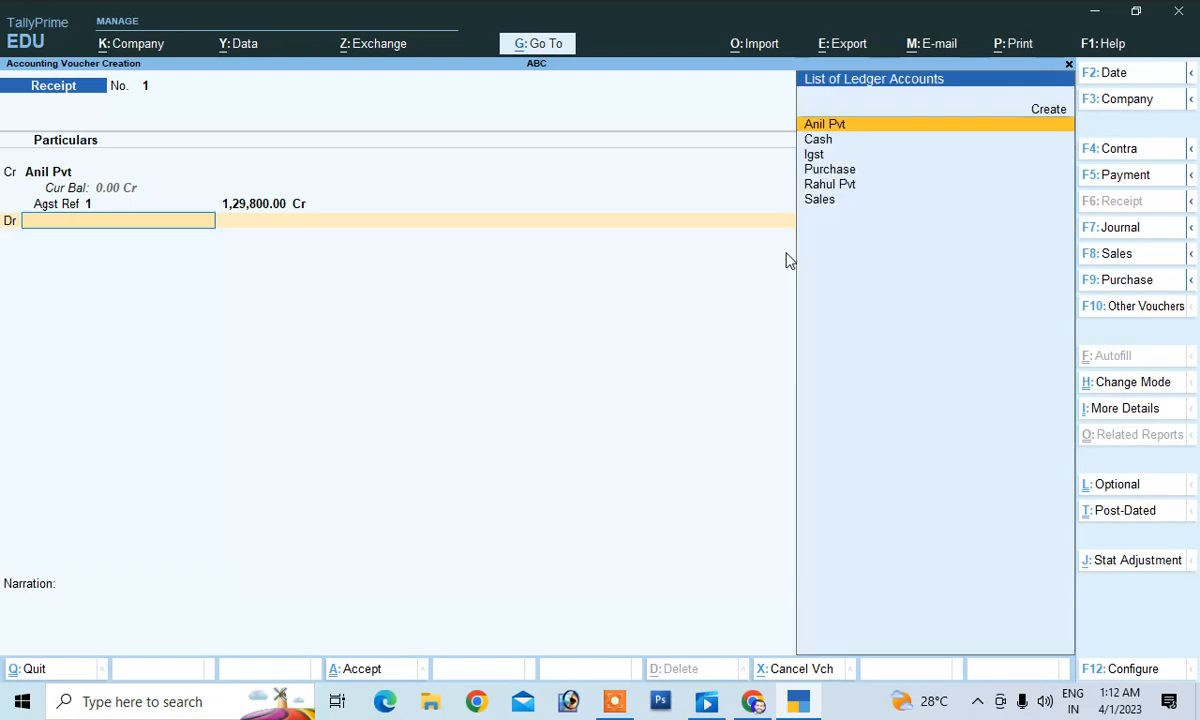
Debit the Cash ledger with 1,29,800.00 in the receipt voucher and proceed to the narration.
key(Down)
key(Down)
key(Up)
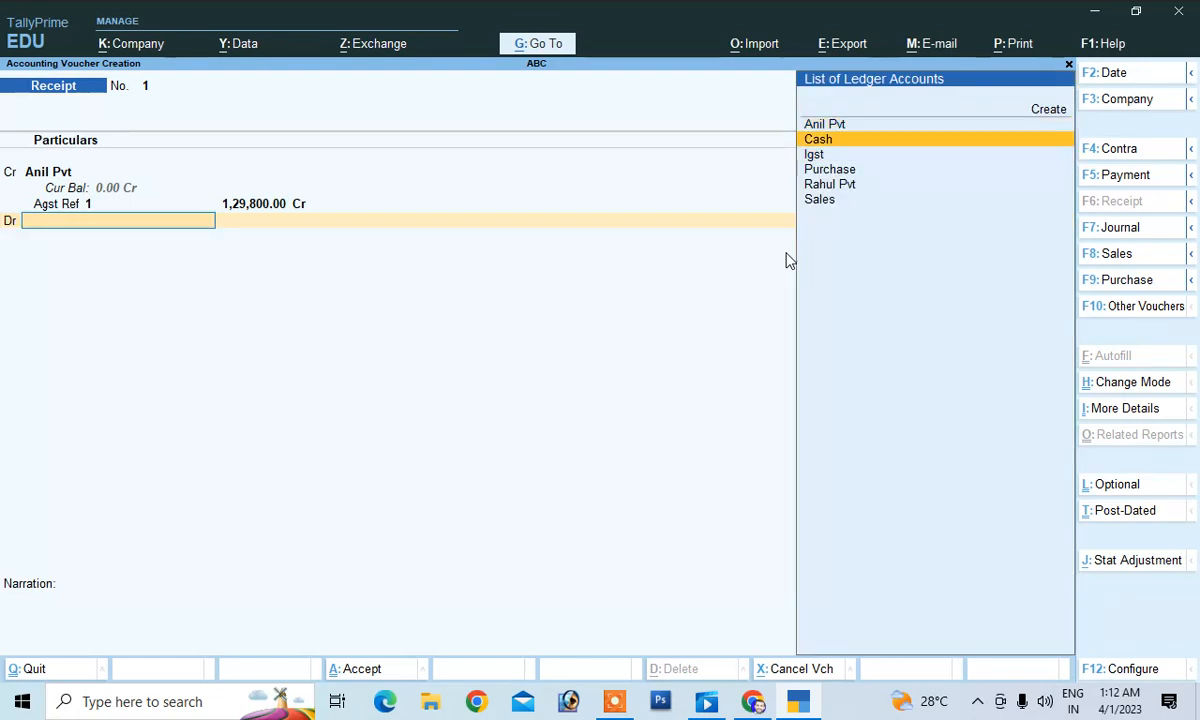
key(Return)
key(Return)
key(Return)
Enter the narration "being cash recept", save the receipt voucher and return to the Gateway of Tally.
text(being cash)
text(re)
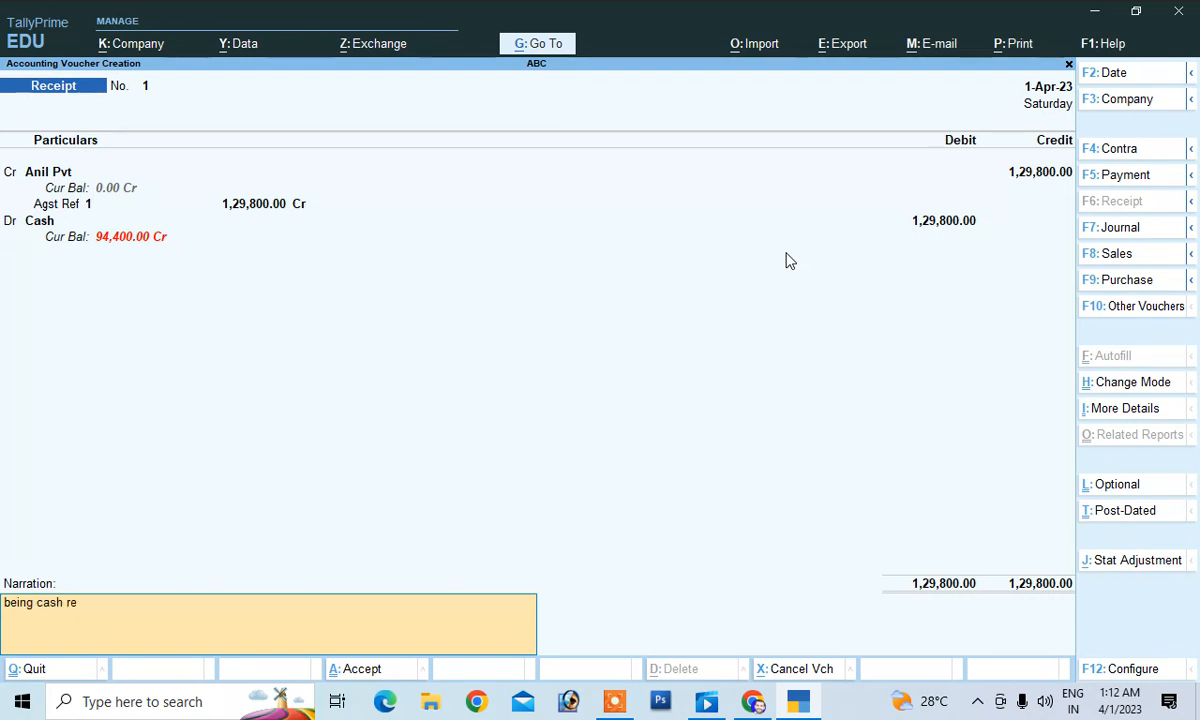
text(cept)
key(Return)
key(Return)
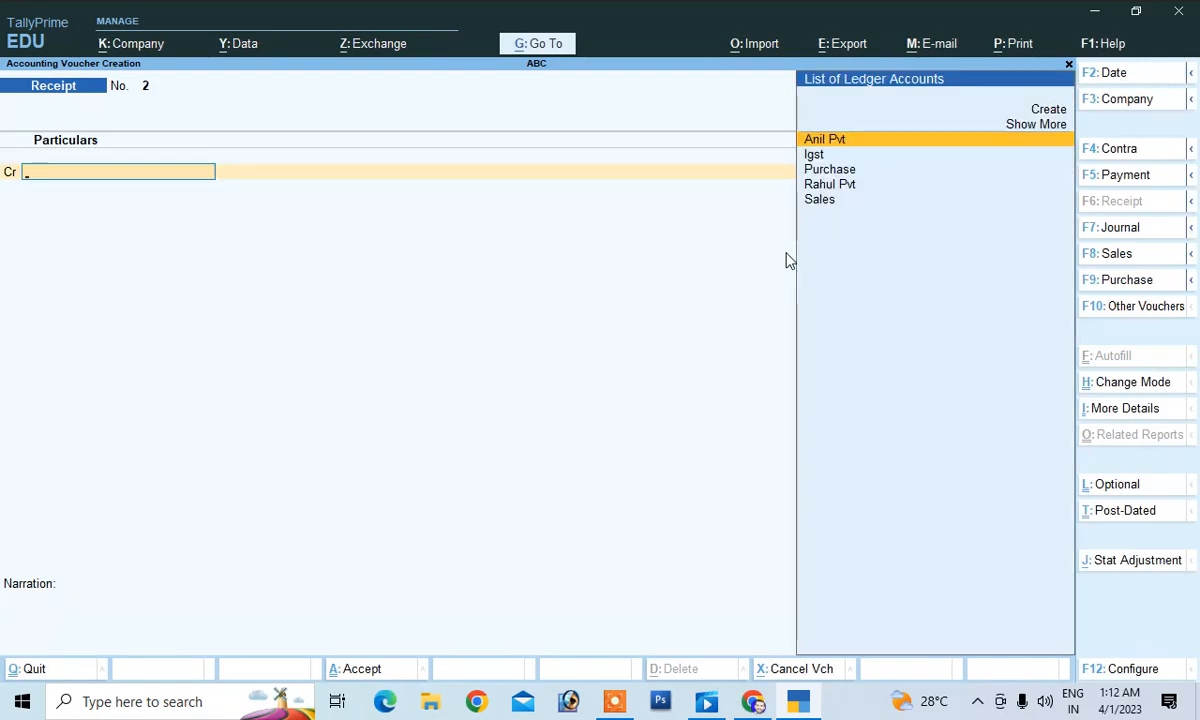
key(Escape)
key(Escape)
key(Escape)
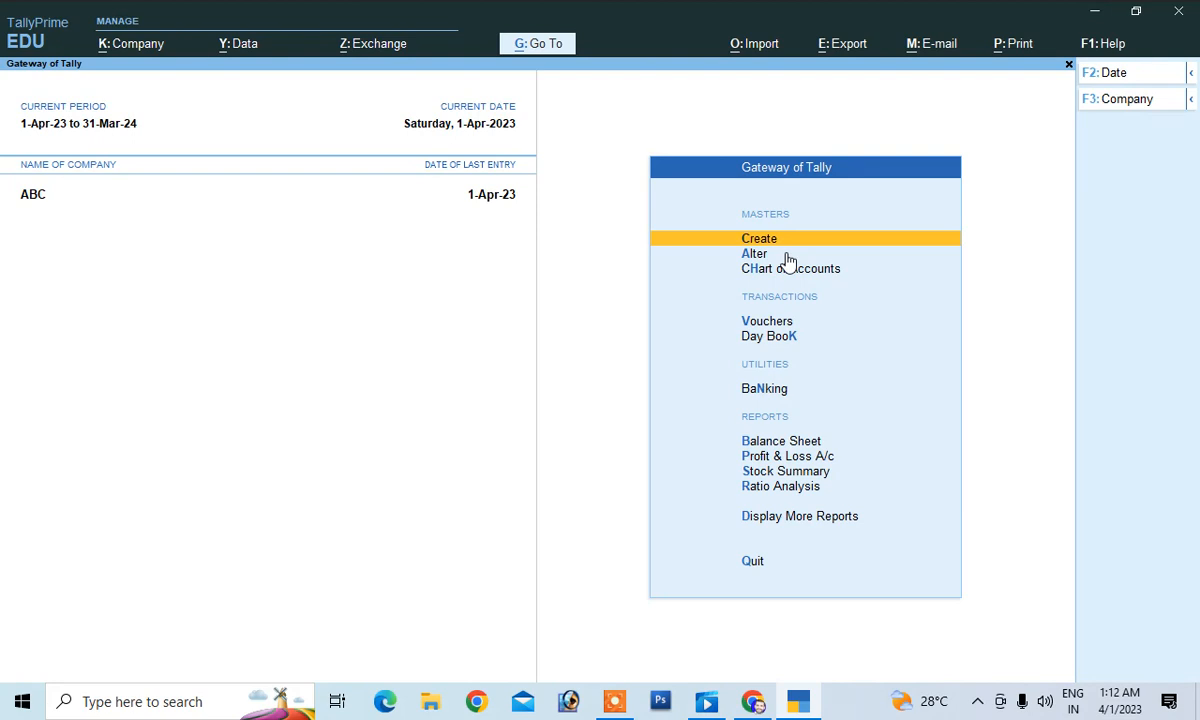
Open the Day Book from the additional reports.
key(Down)
key(Down)
key(Down)
key(Down)
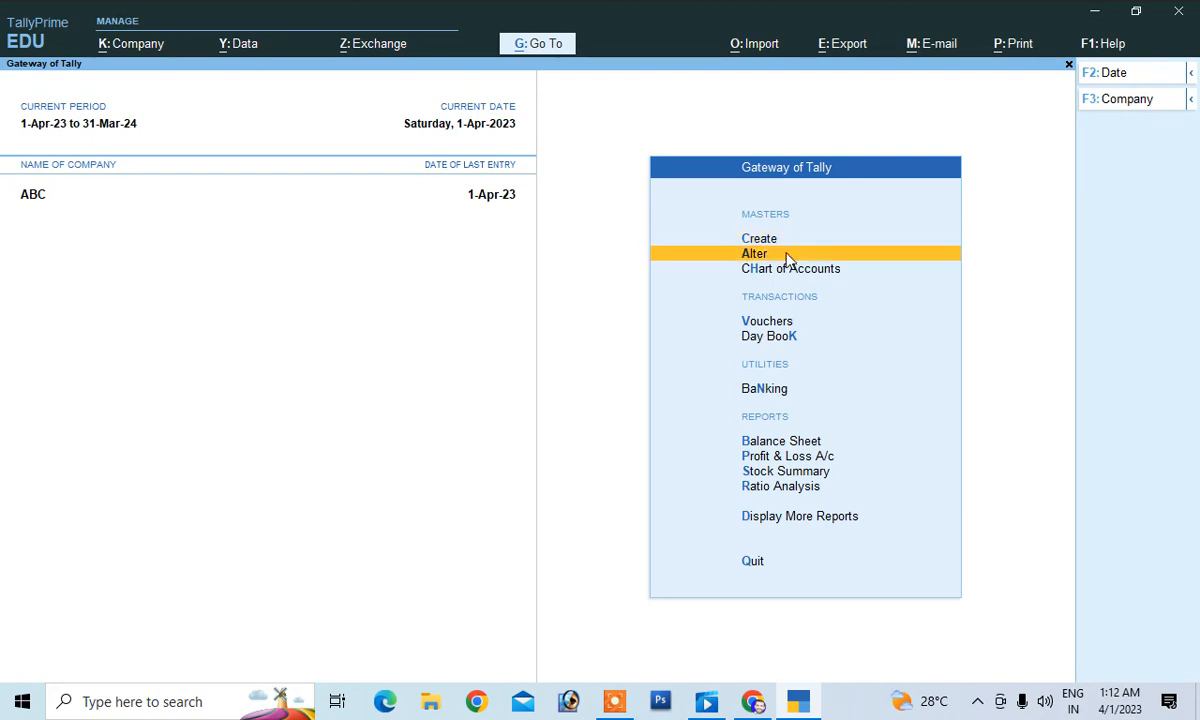
key(Down)
key(Down)
key(Down)
key(Down)
key(Down)
key(Down)
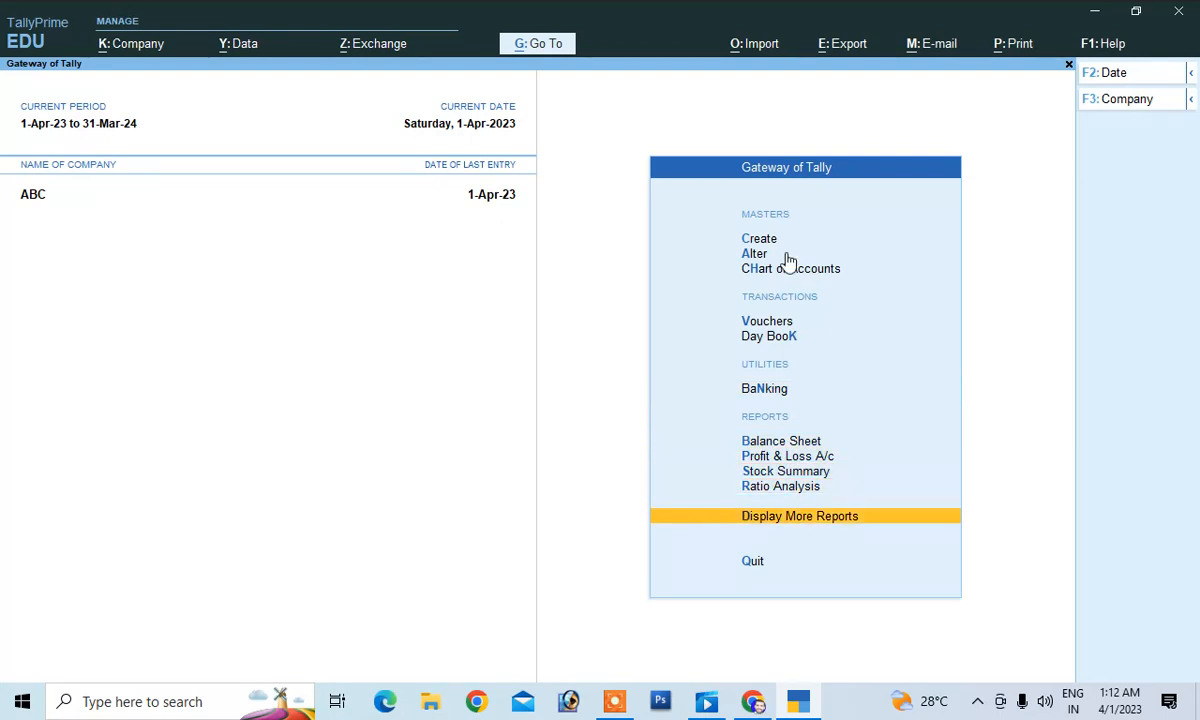
key(Return)
key(Down)
key(Down)
key(Up)
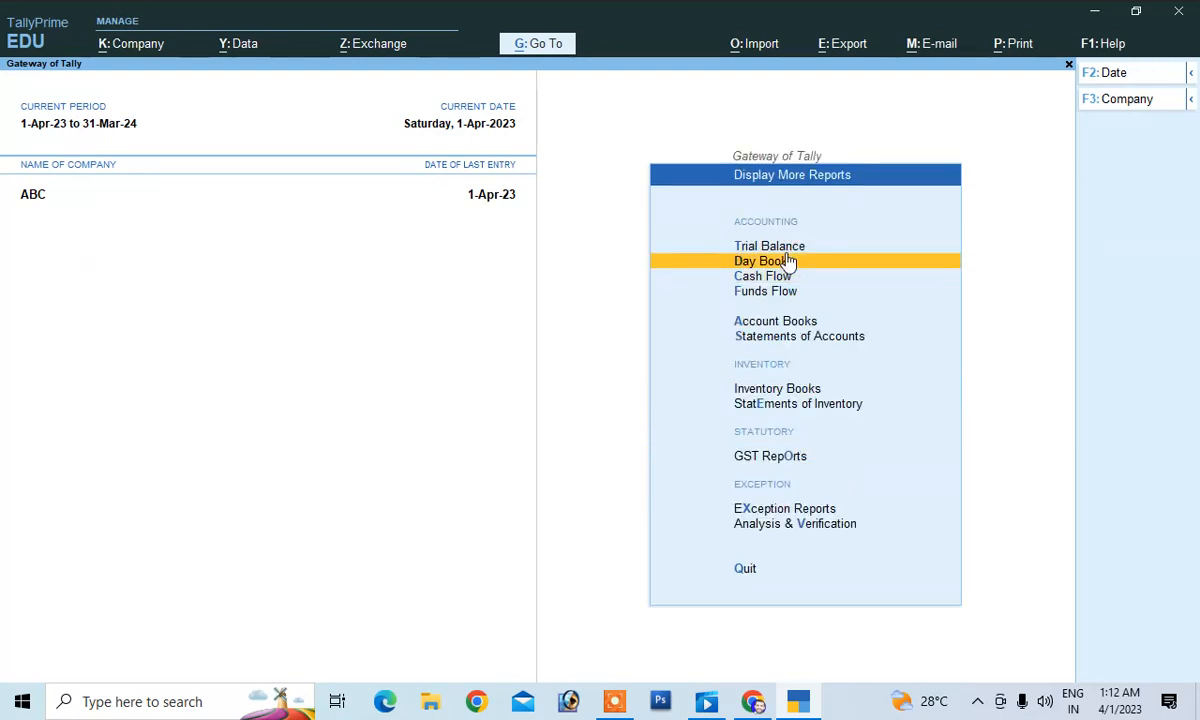
key(Return)
Open the Anil Pvt sales voucher from the Day Book.
key(Down)
key(Down)
key(Down)
key(Up)
key(Return)
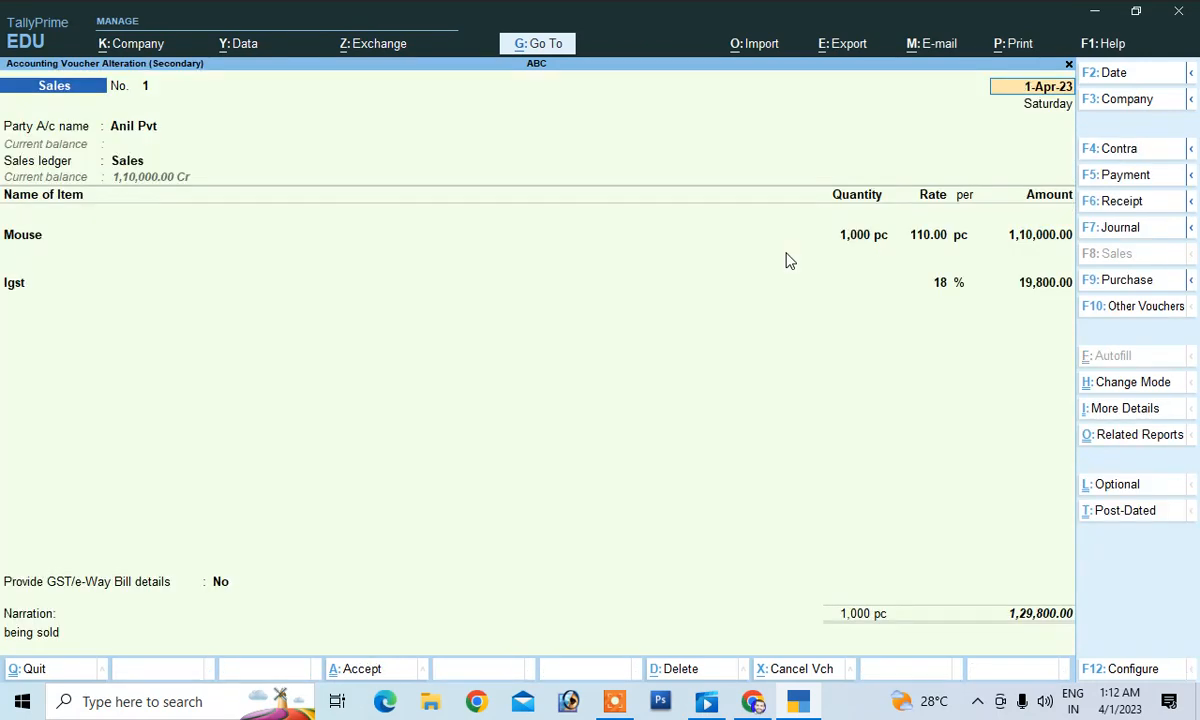
Preview the current sales voucher's Tax Invoice at readable size and examine it from the party details down to the declaration.
key(alt)
key(alt+p)
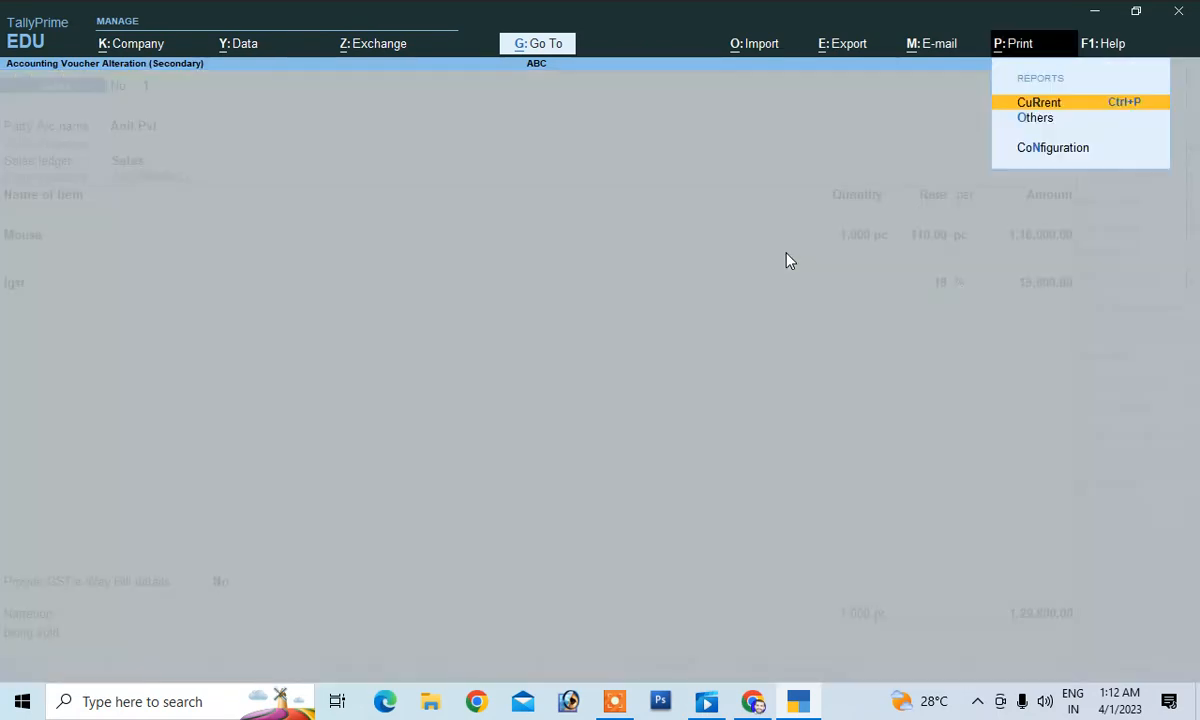
click(1070, 104)
click(538, 431)
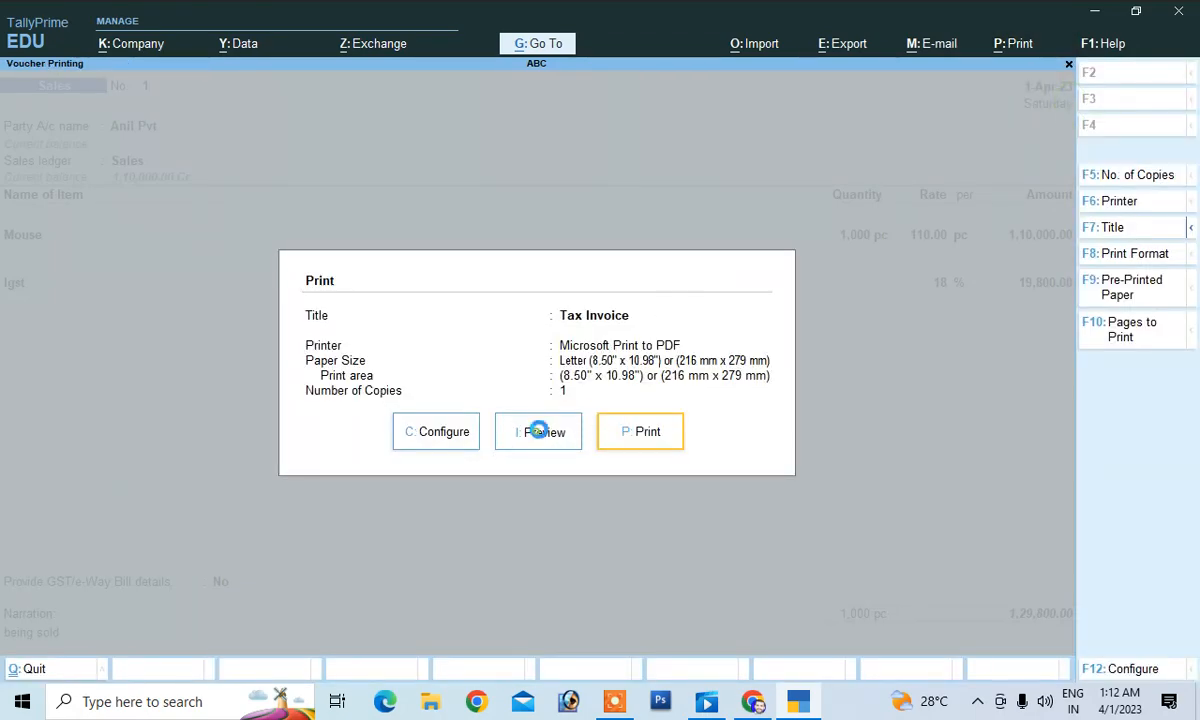
click(718, 625)
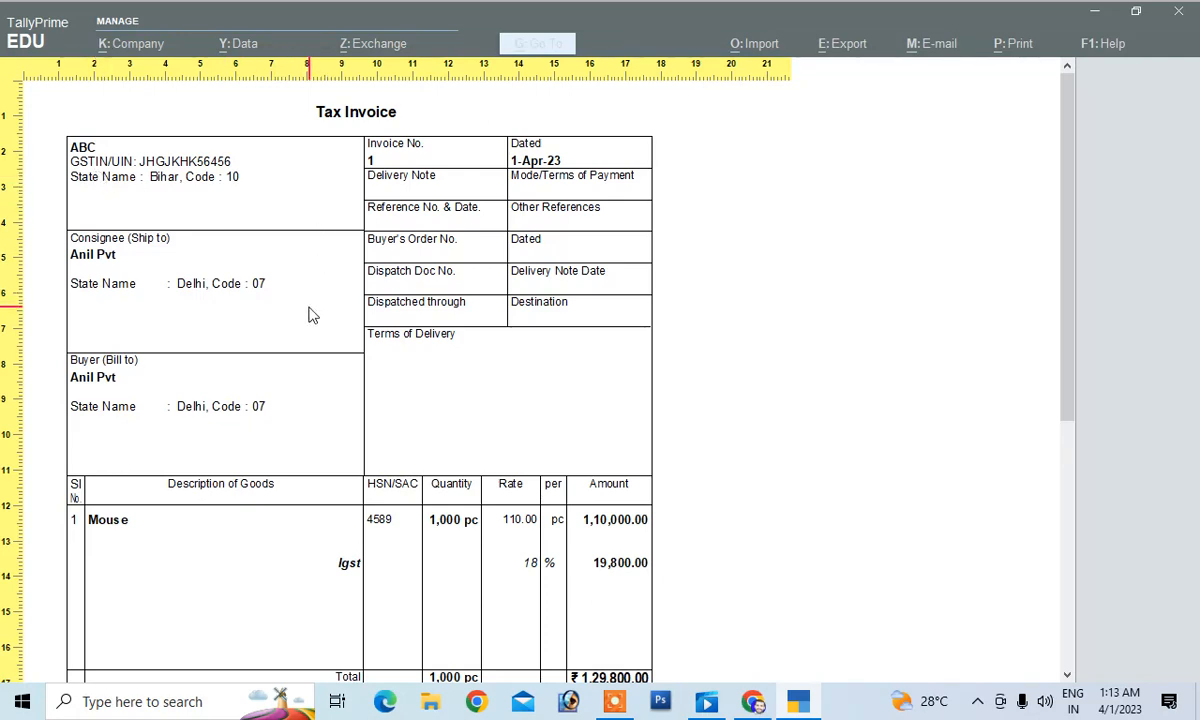
scroll(325, 292, down, 5)
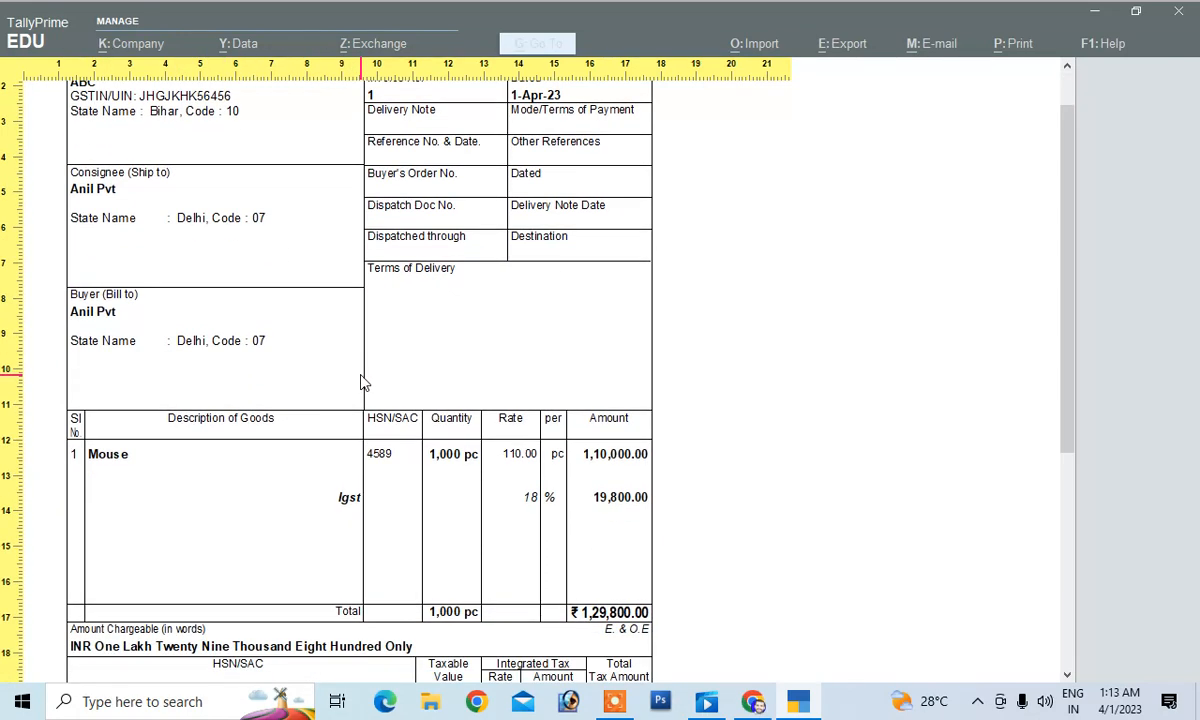
scroll(364, 404, down, 1)
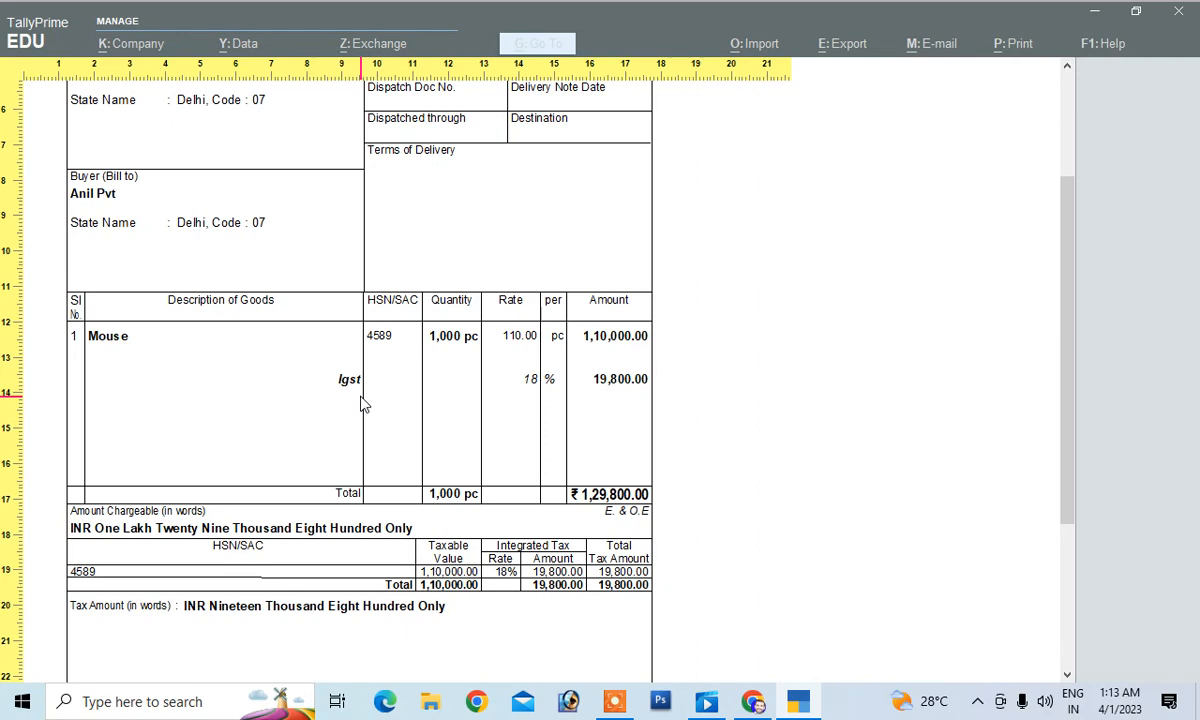
scroll(364, 404, down, 5)
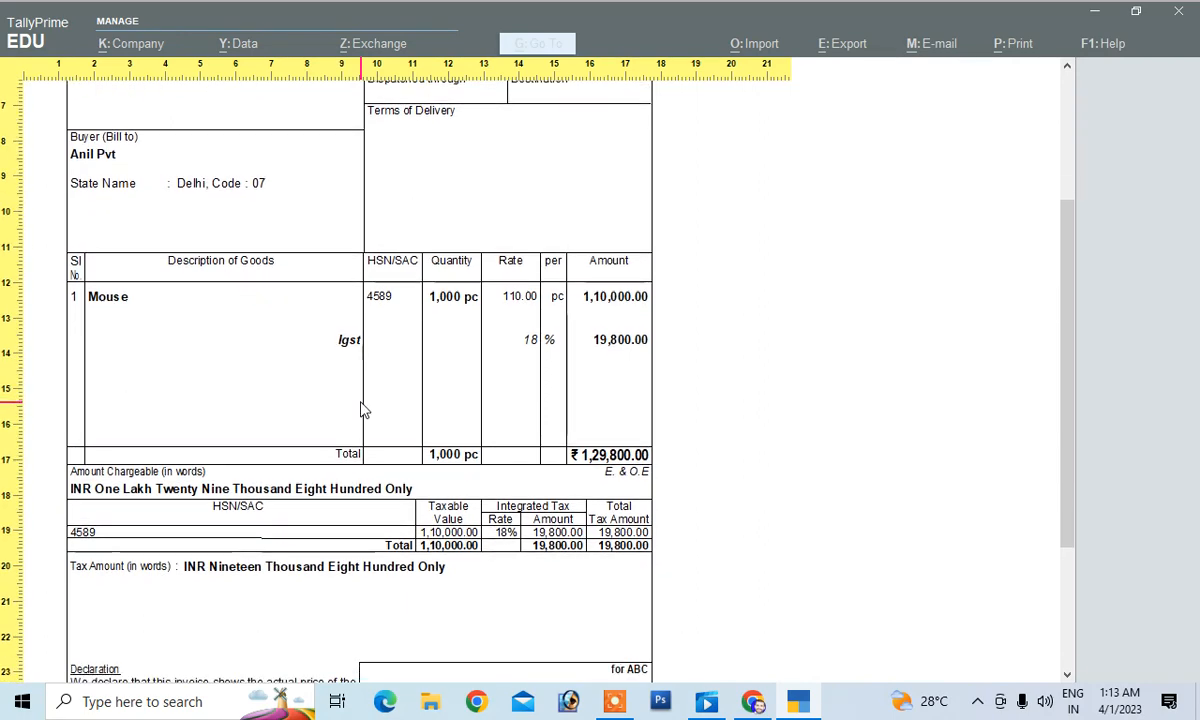
scroll(364, 425, up, 10)
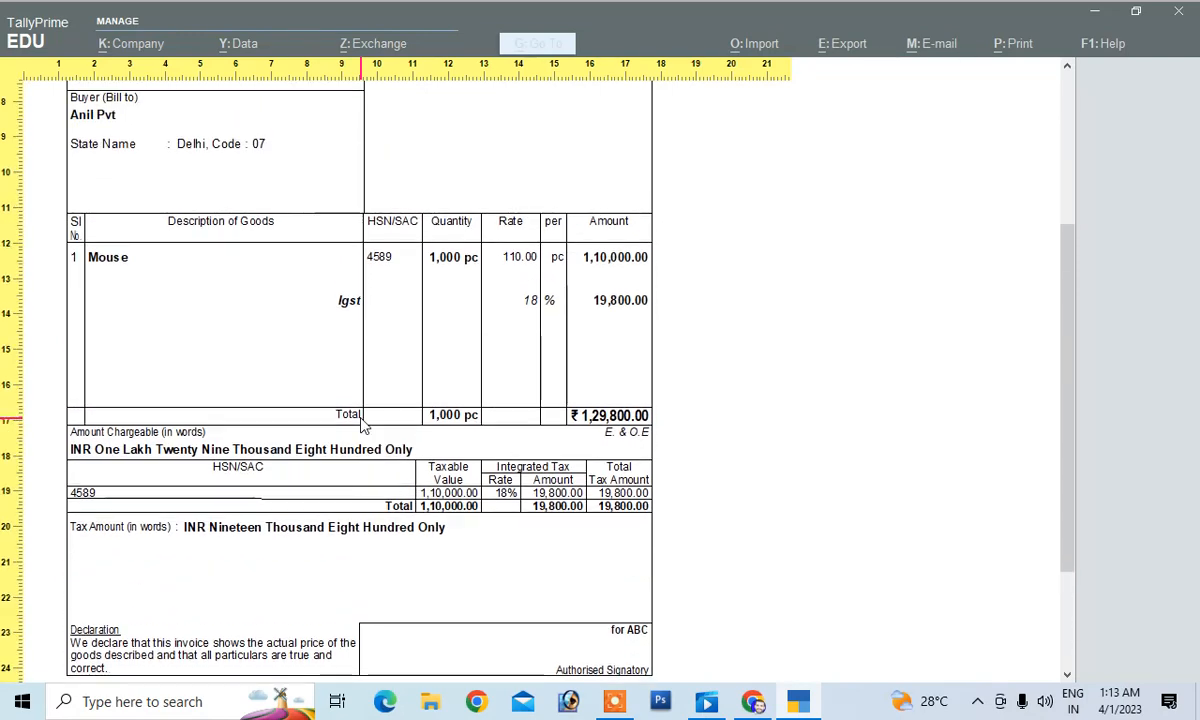